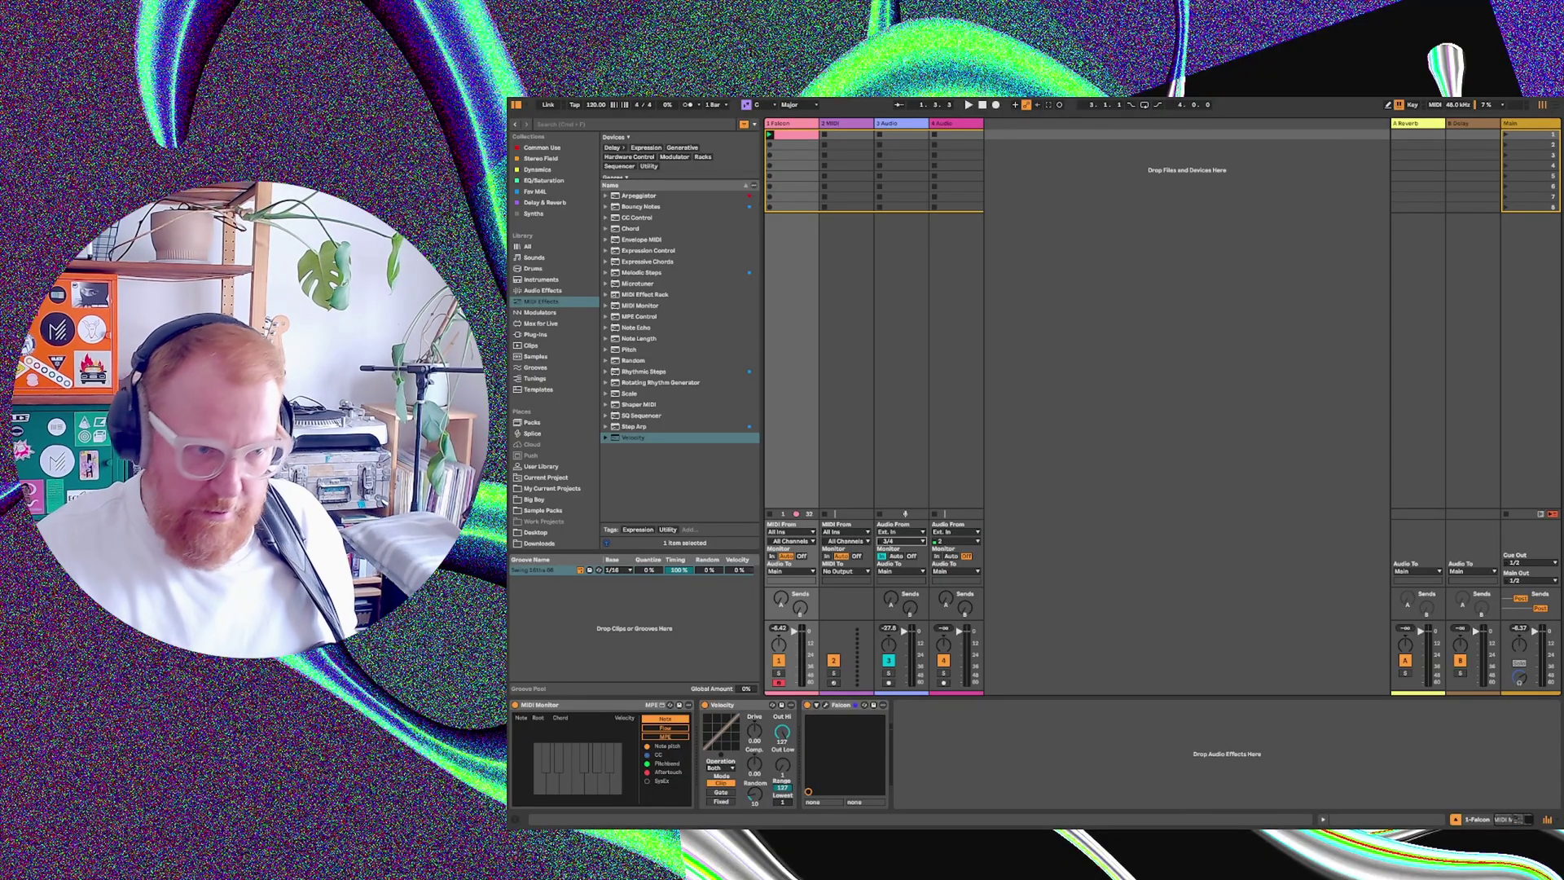
- Switch to the Chromatic Ascent chat in Gemini and reposition its browser window over Ableton Live
key("super+Tab")
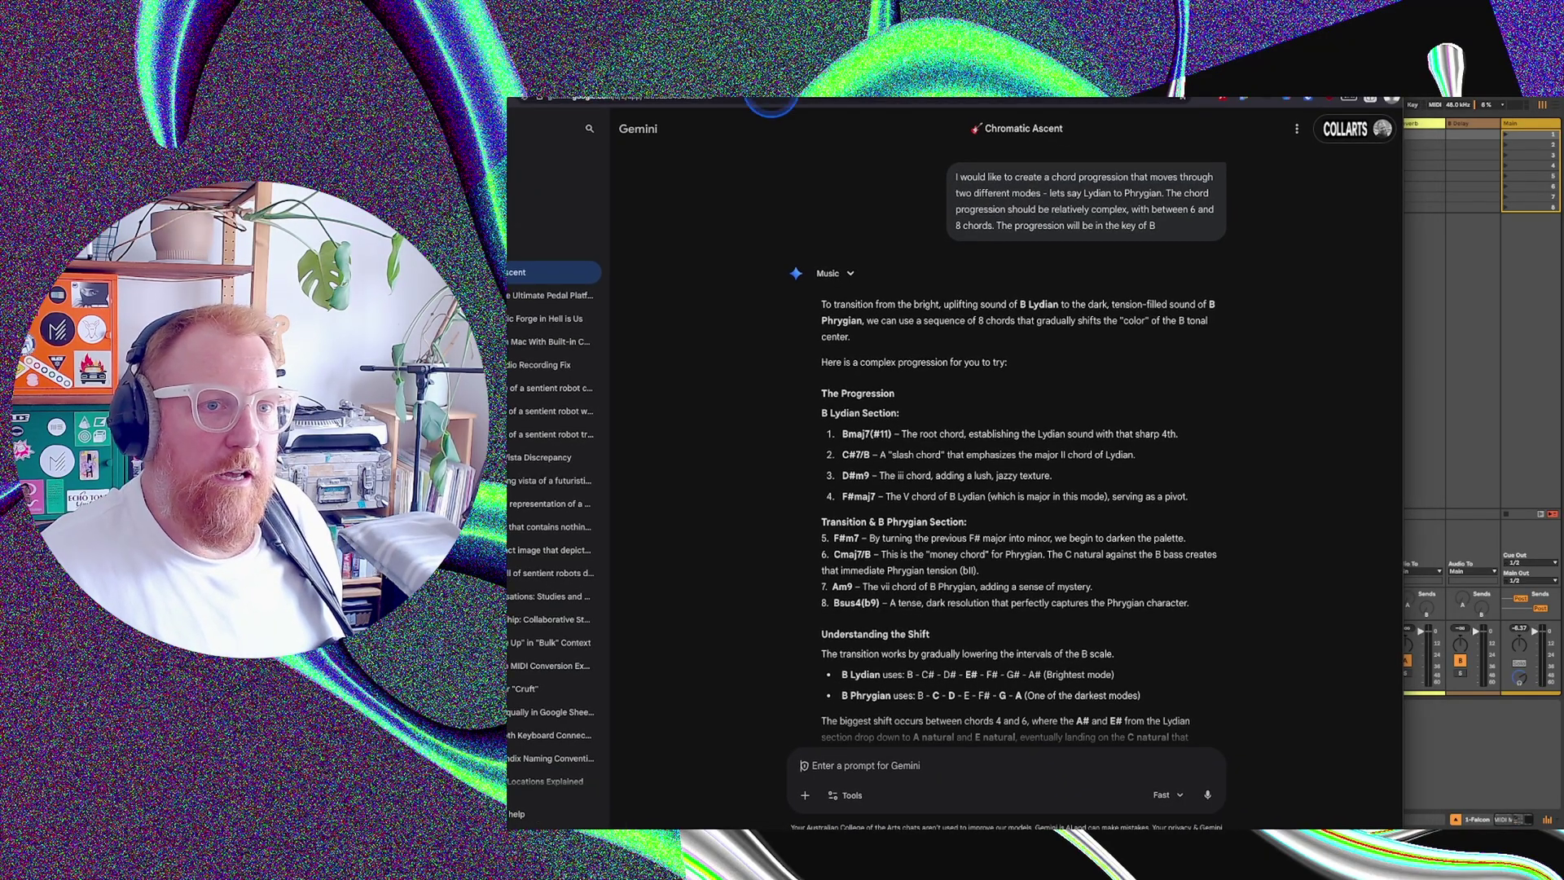
left_click(854, 193)
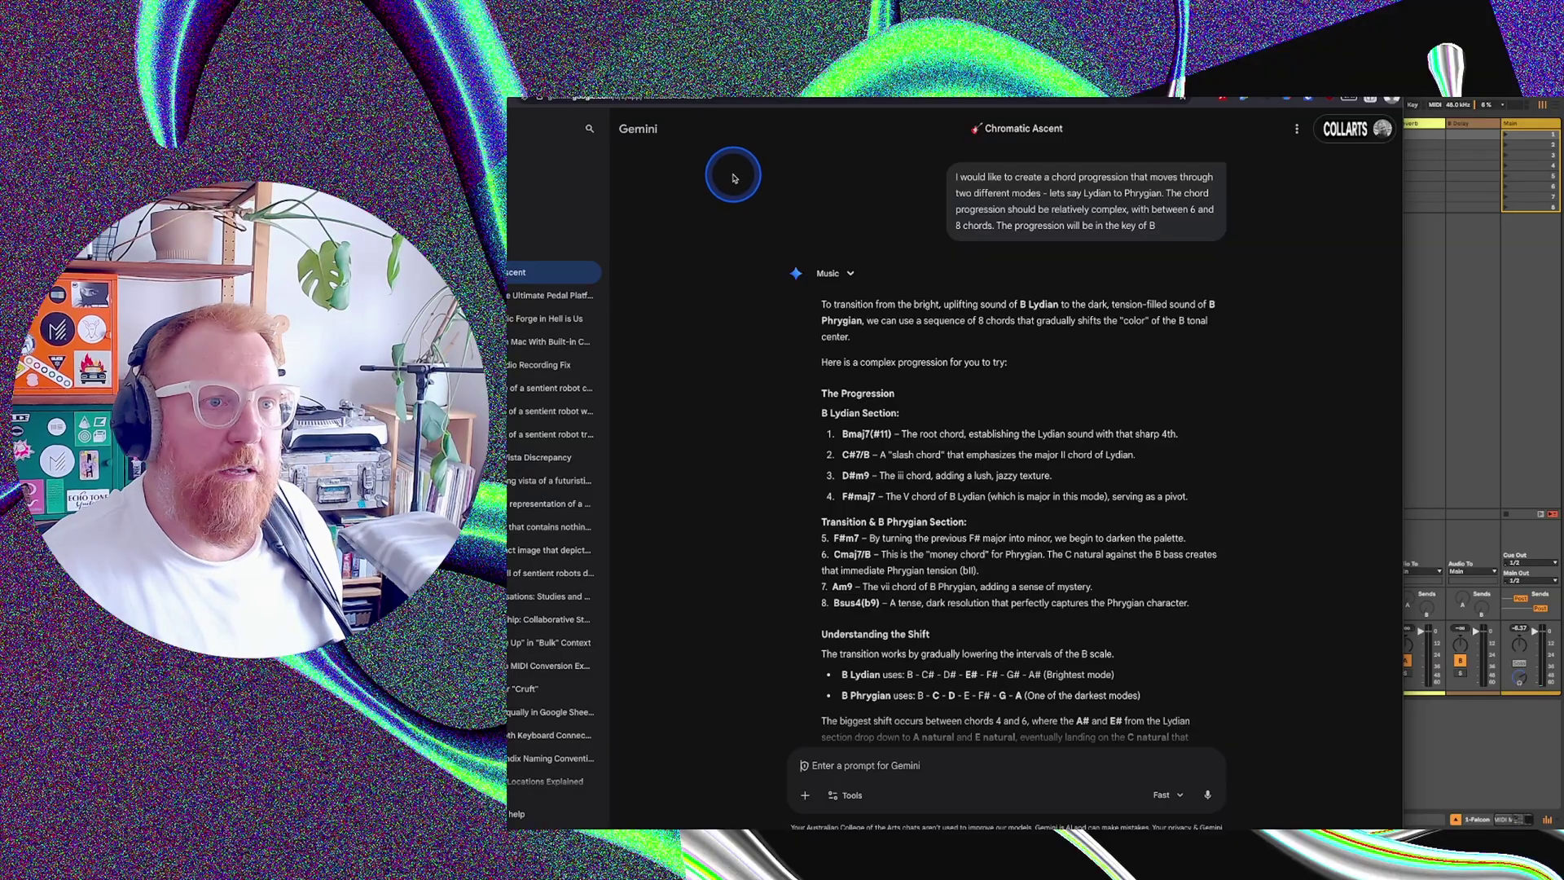
left_click_drag(766, 99, 664, 99)
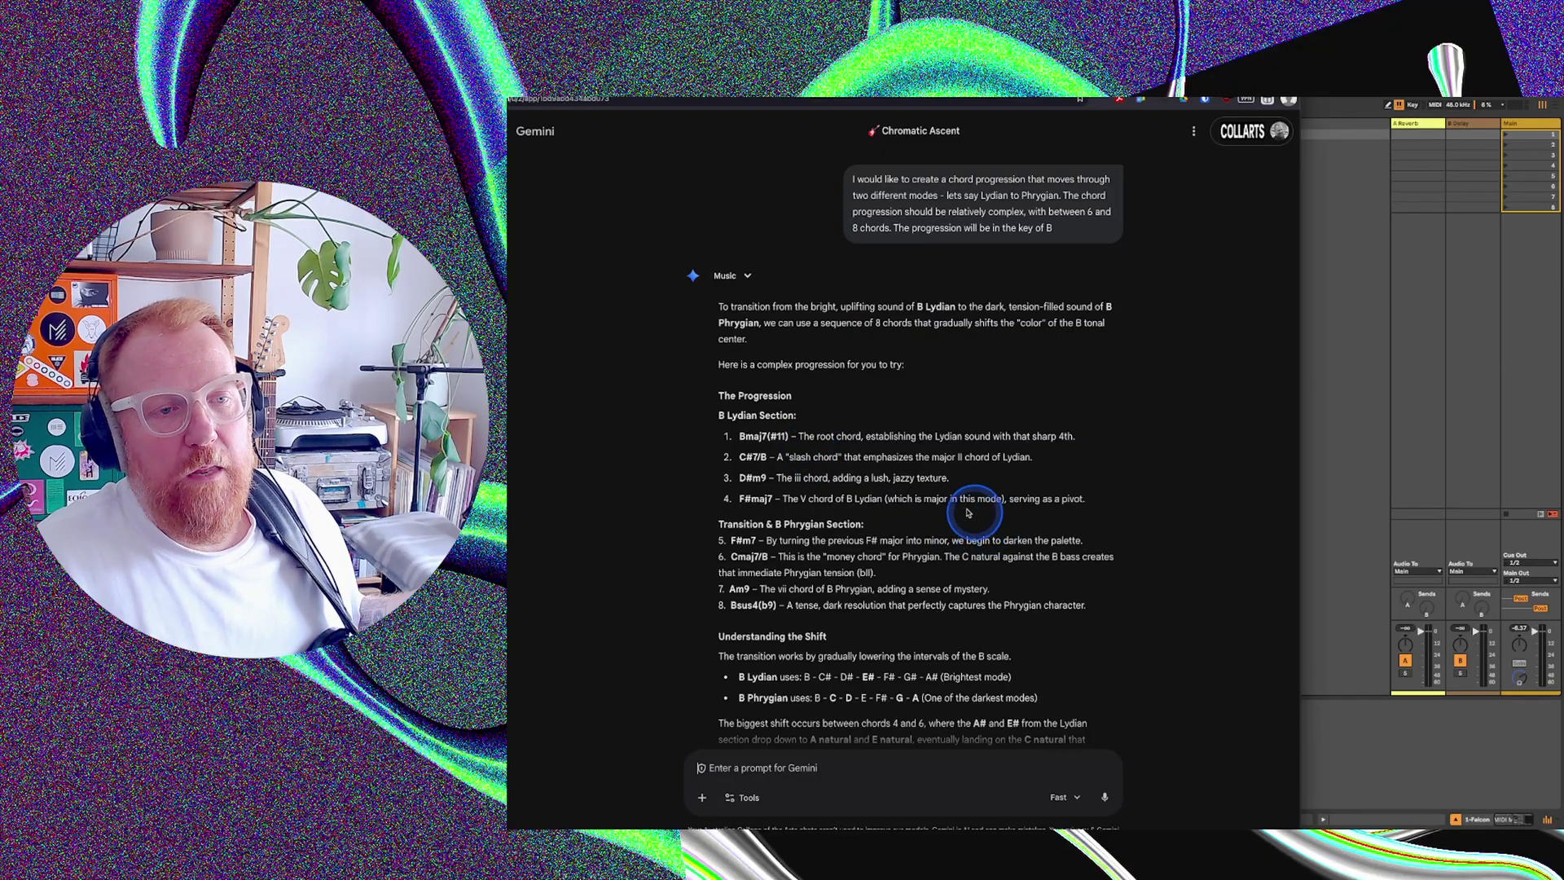
- Review the B Lydian to B Phrygian chord progression and play part of the track generated for it
scroll(912, 492, "down", 2)
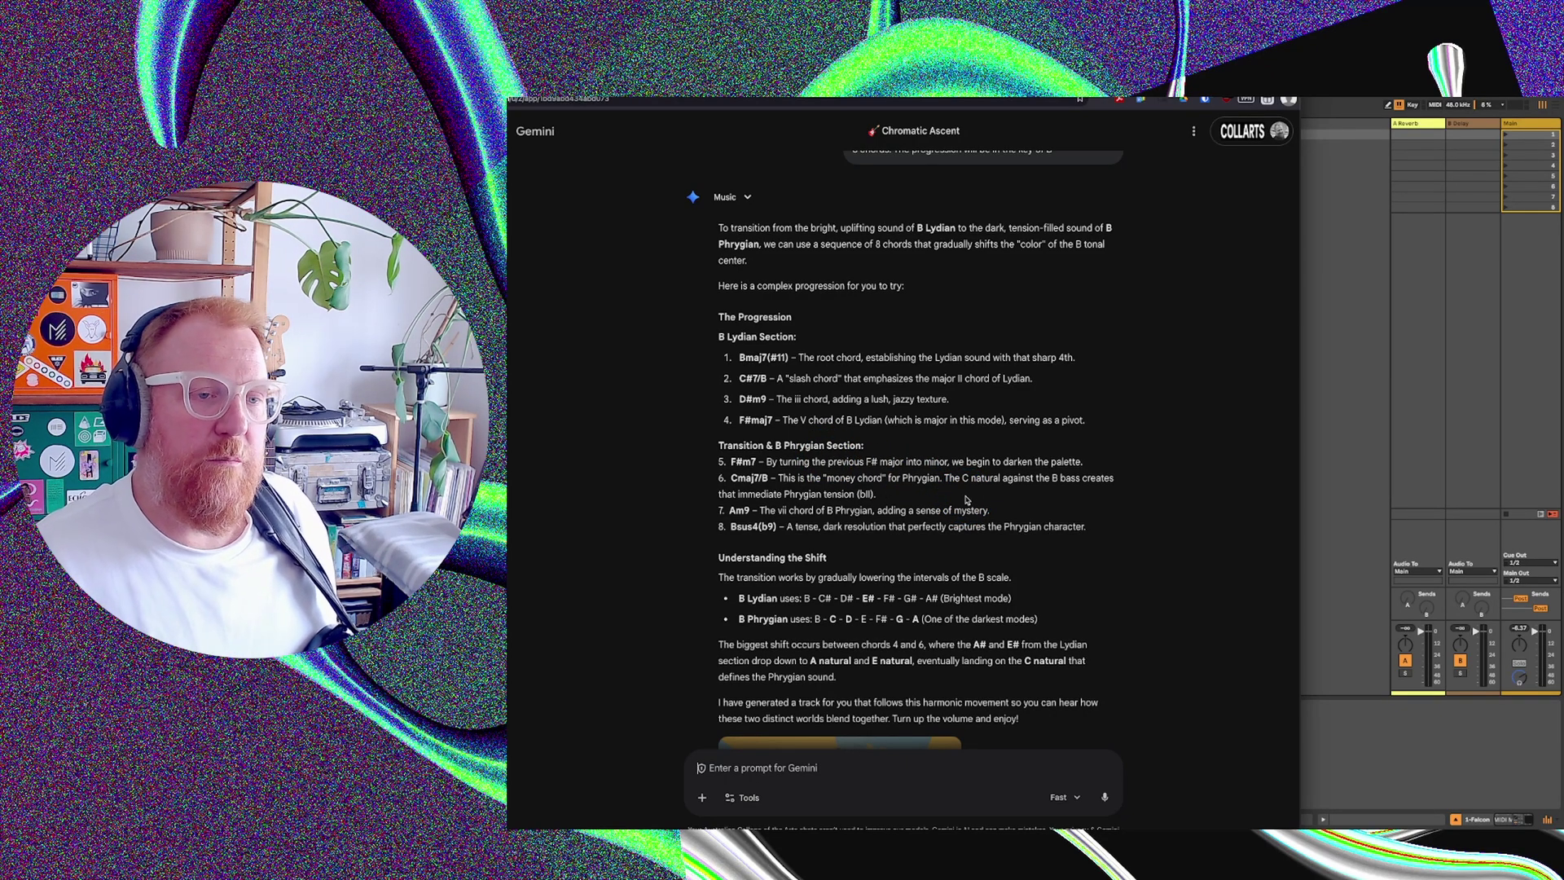
scroll(965, 500, "down", 3)
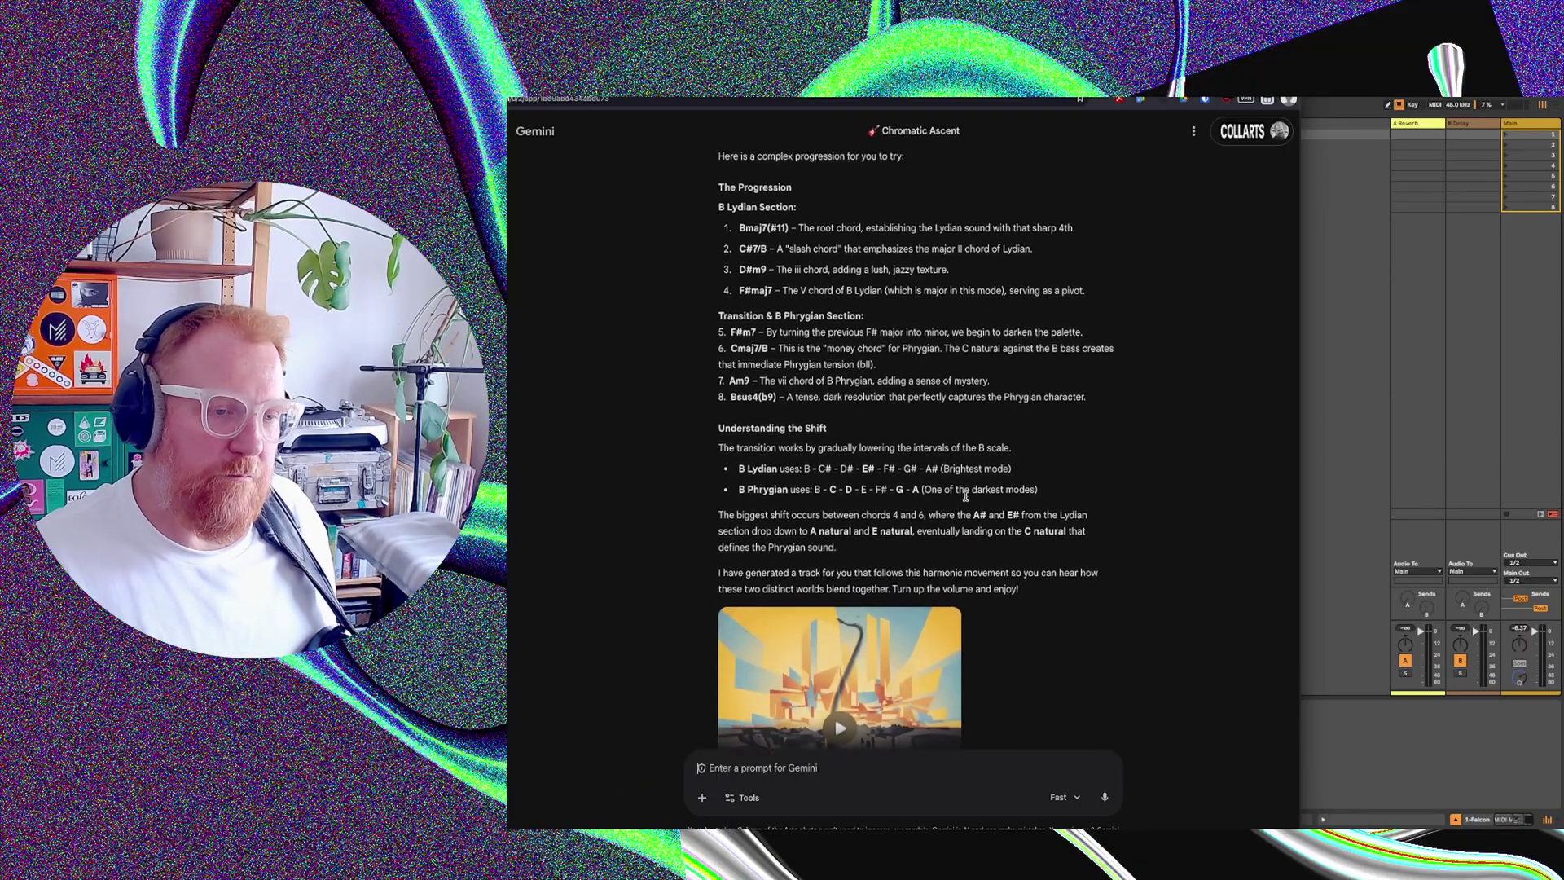
scroll(966, 496, "down", 3)
left_click(839, 456)
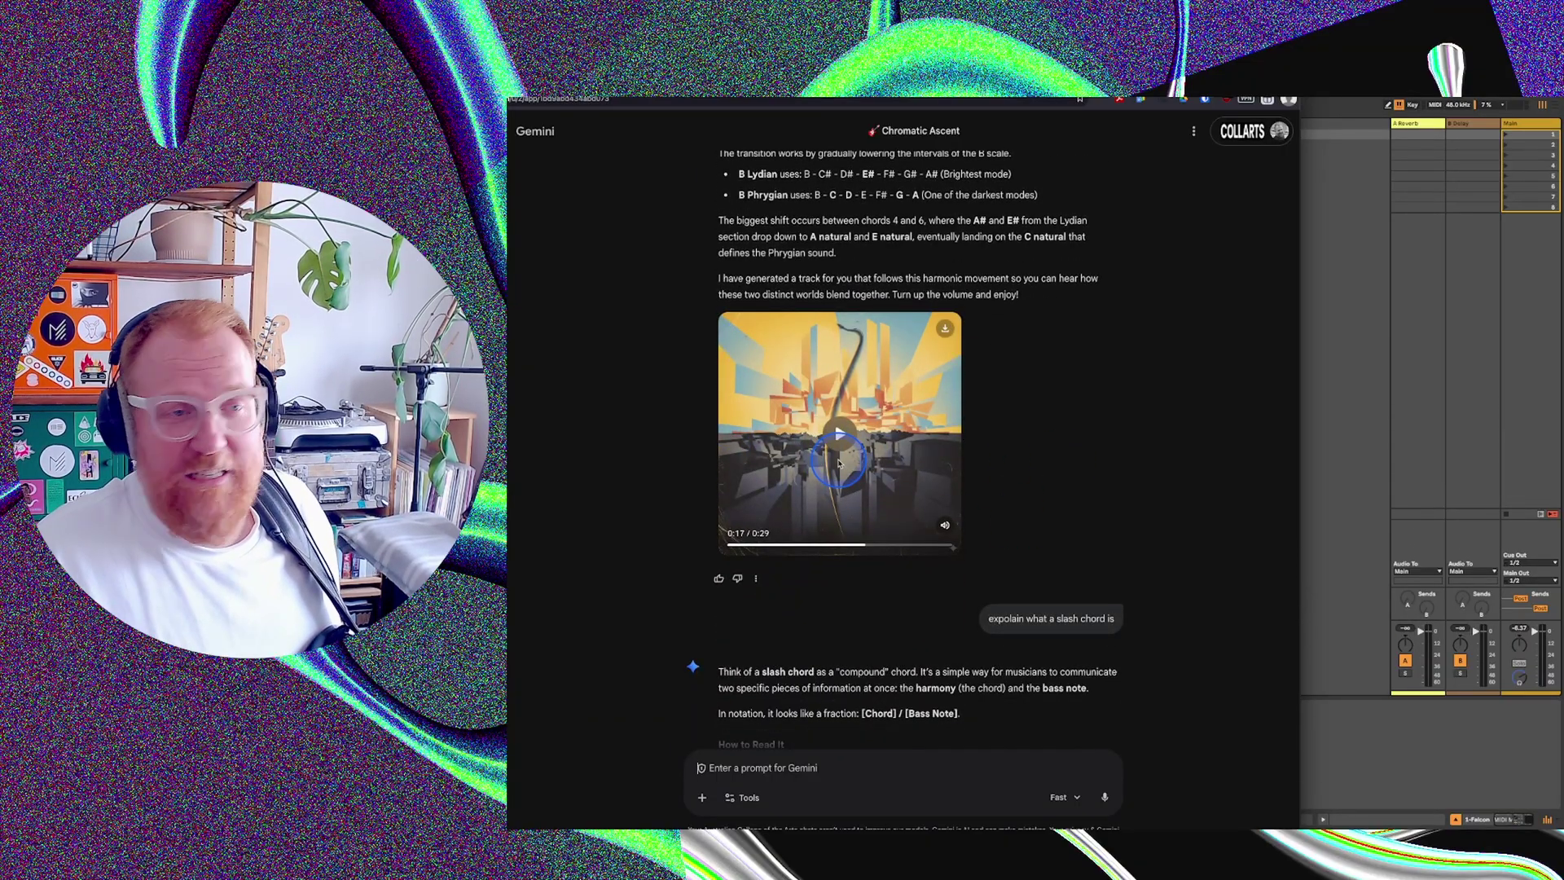
left_click(1061, 465)
- Read through the slash chord explanation, including its reading guide, table of uses and example from the progression
scroll(1061, 465, "down", 5)
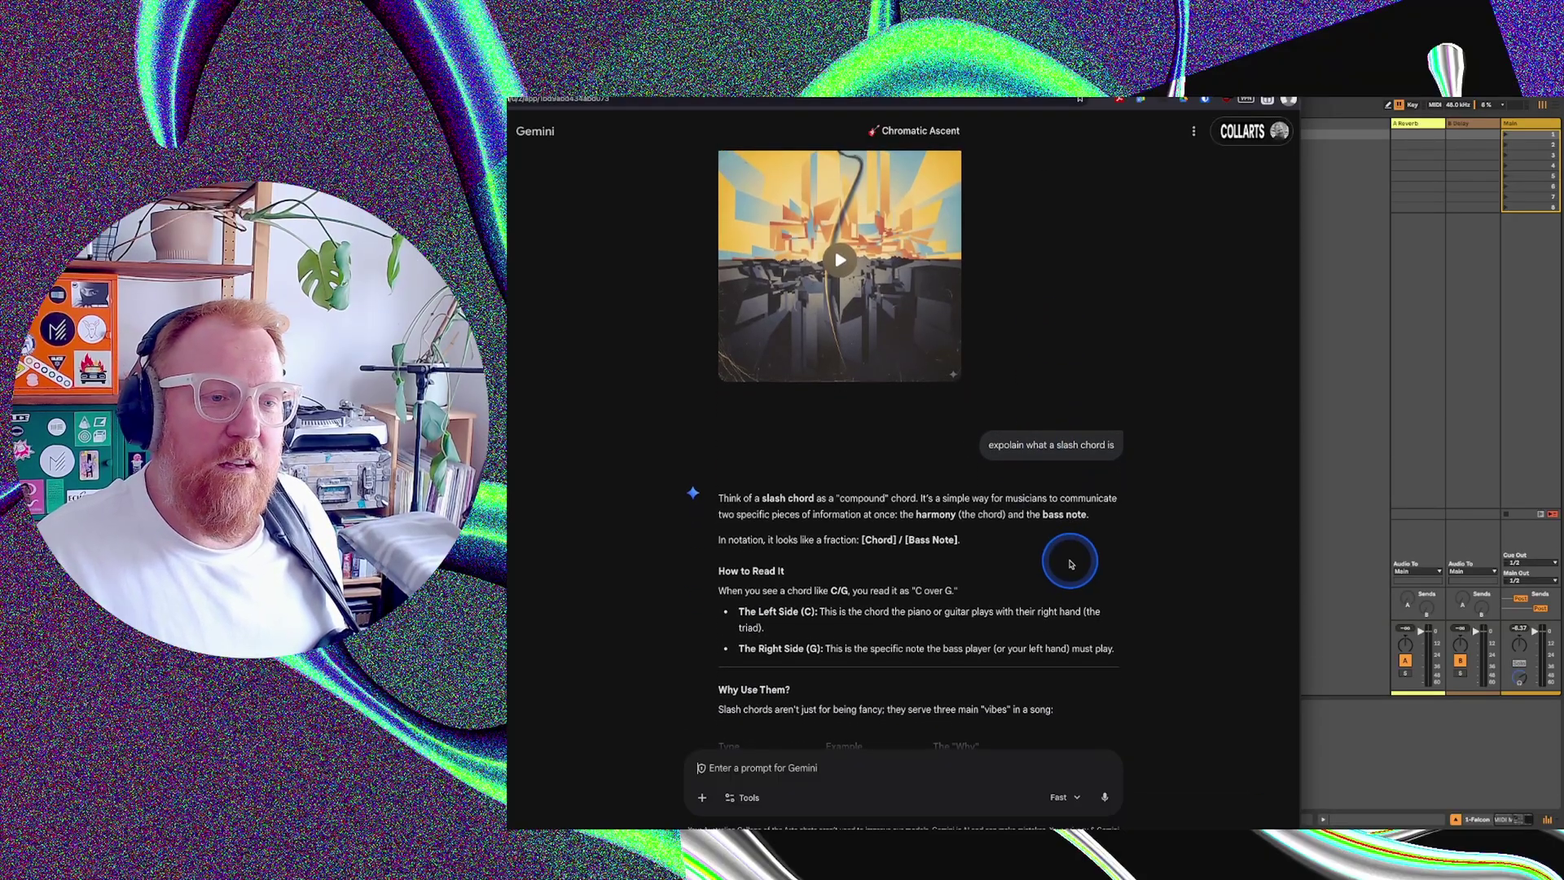
scroll(1071, 568, "down", 3)
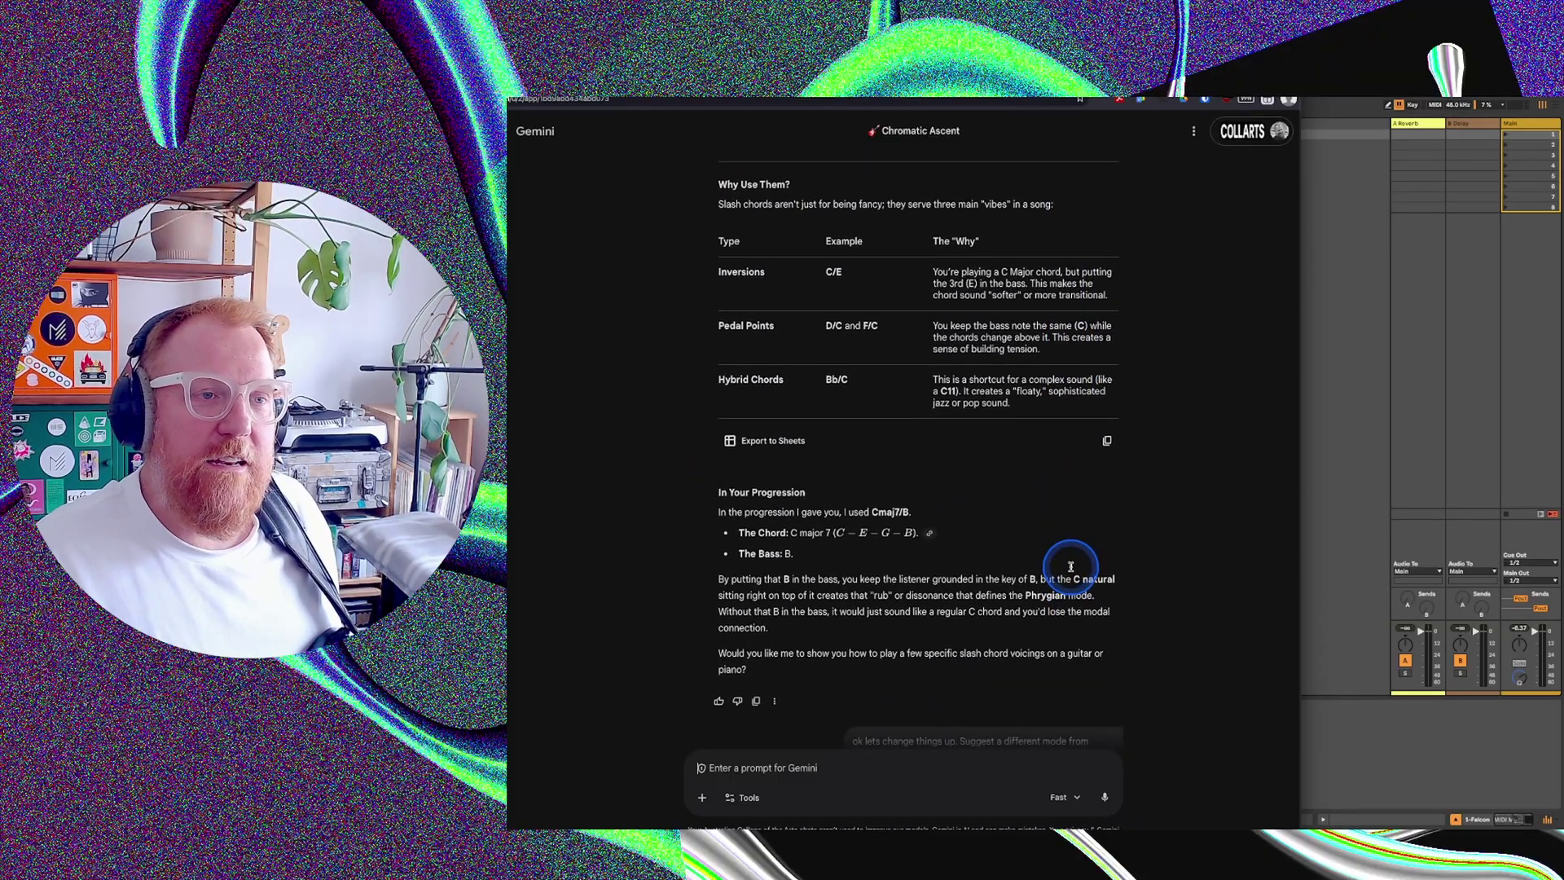
scroll(1071, 570, "down", 6)
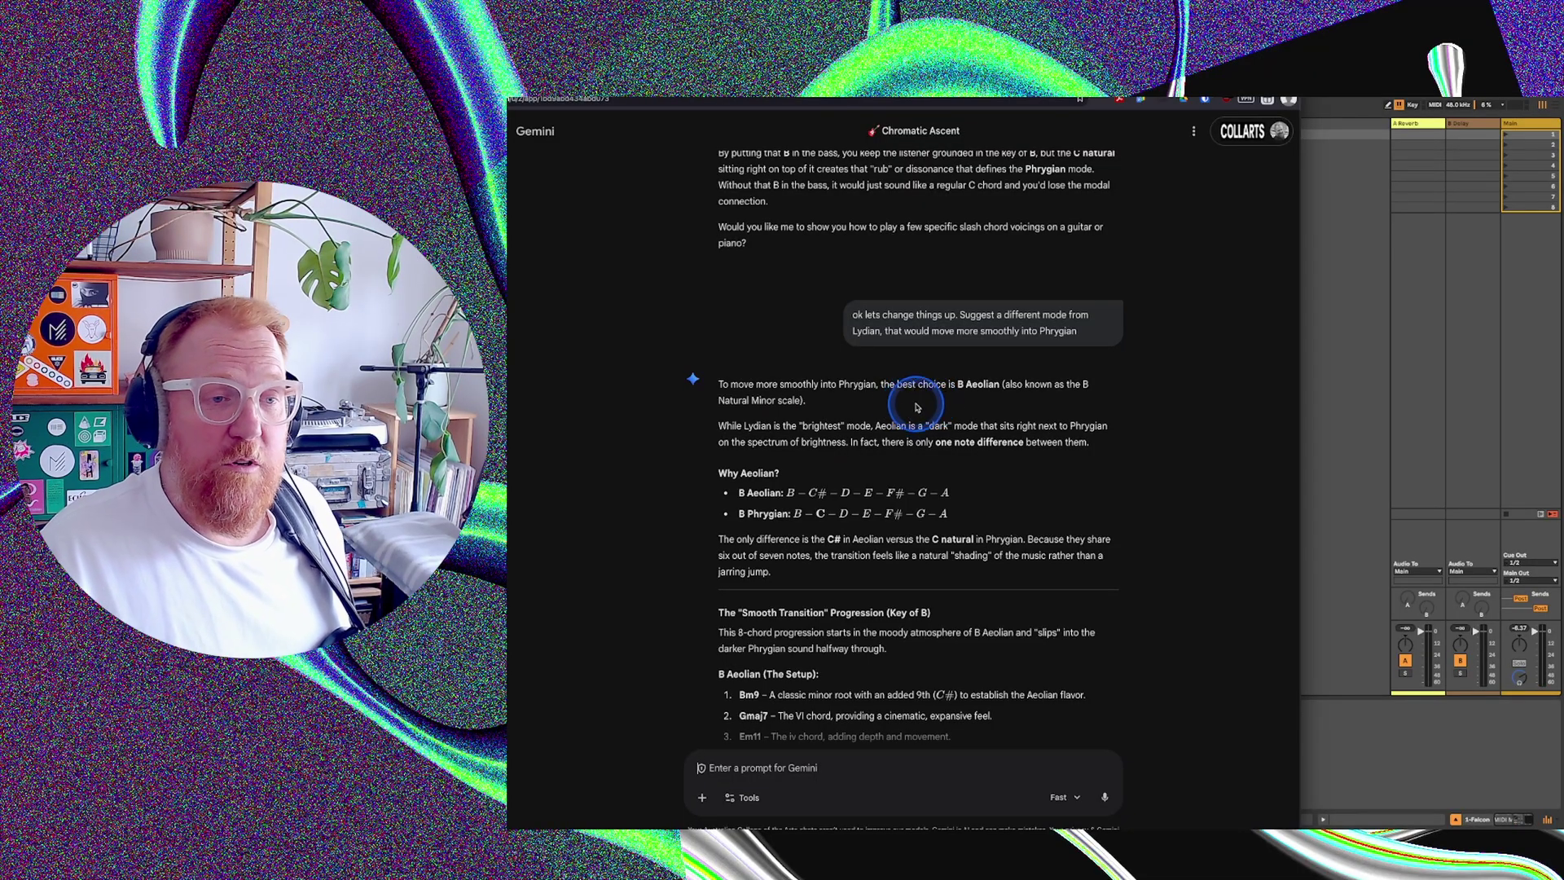
- Read the B Aeolian to B Phrygian "Smooth Transition" progression and the Lydian vs. Aeolian comparison table
scroll(799, 511, "down", 5)
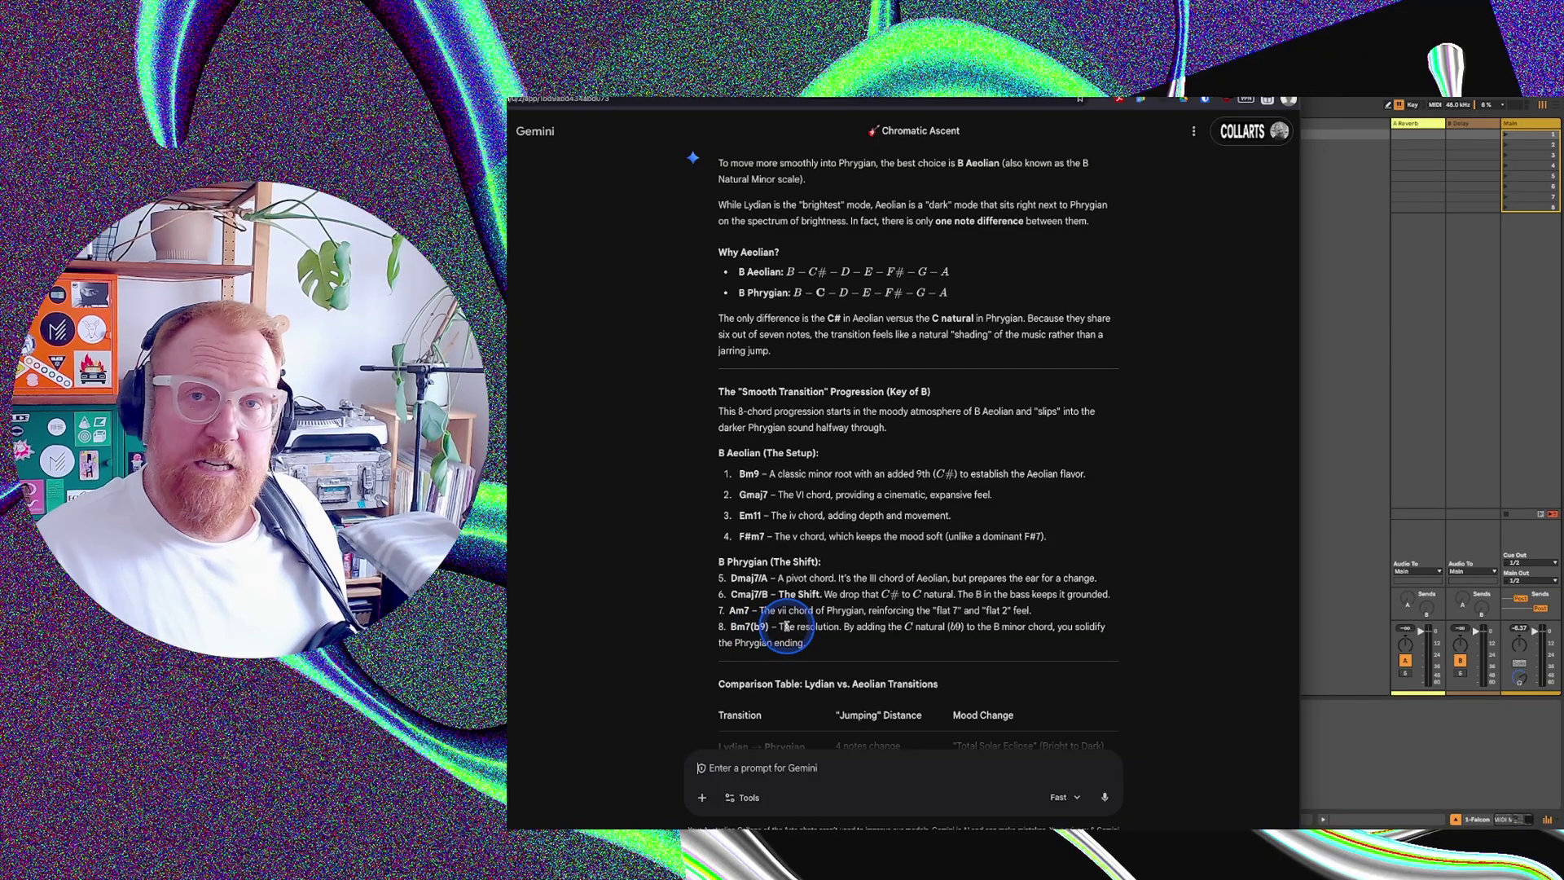
scroll(831, 571, "down", 3)
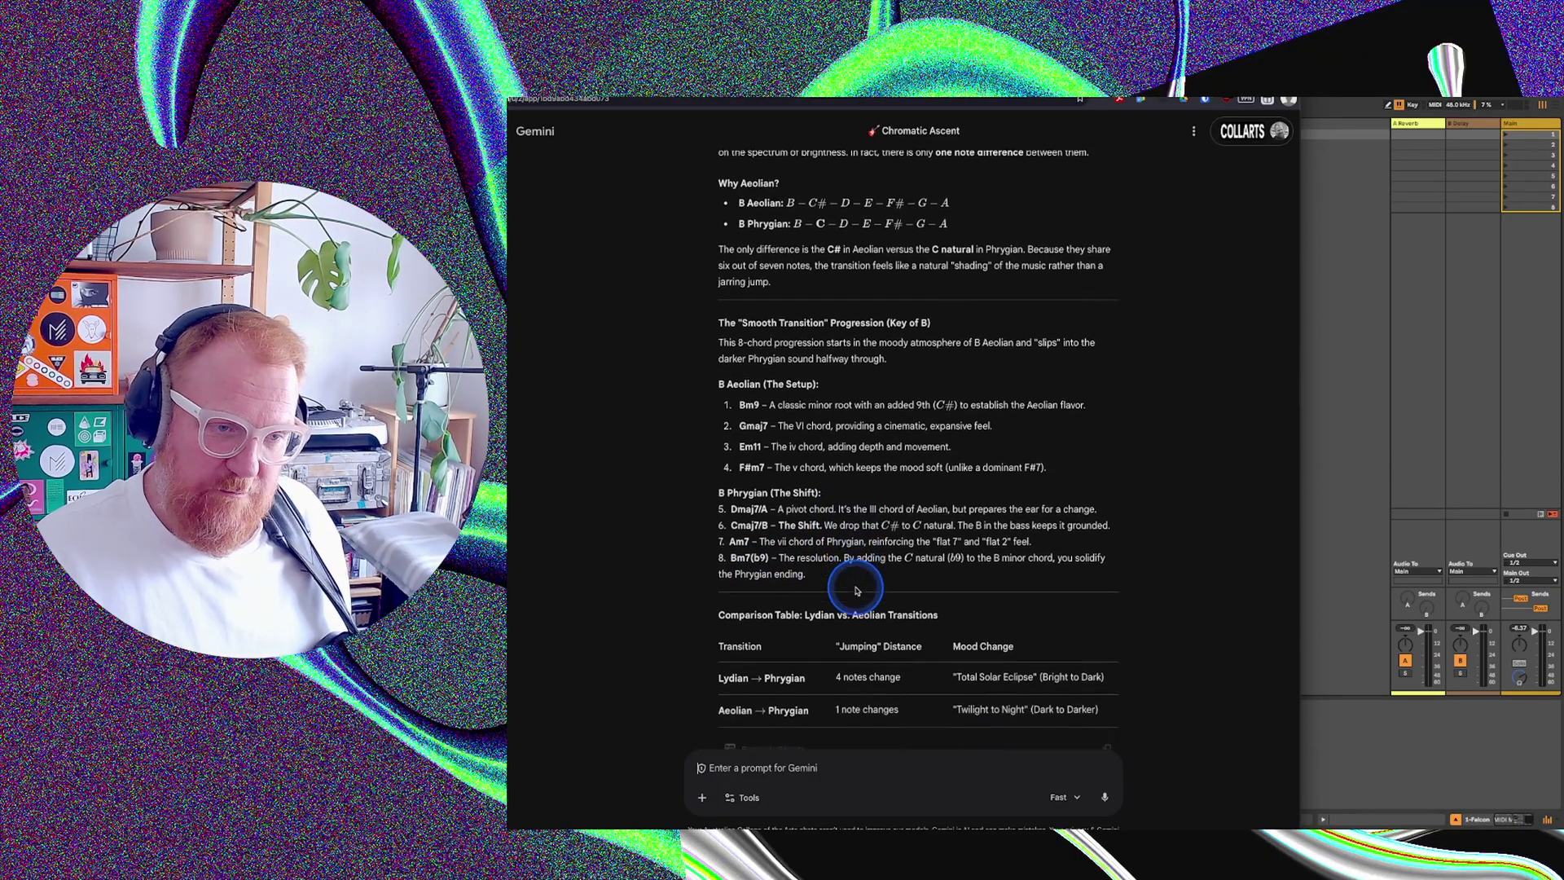
scroll(943, 564, "down", 2)
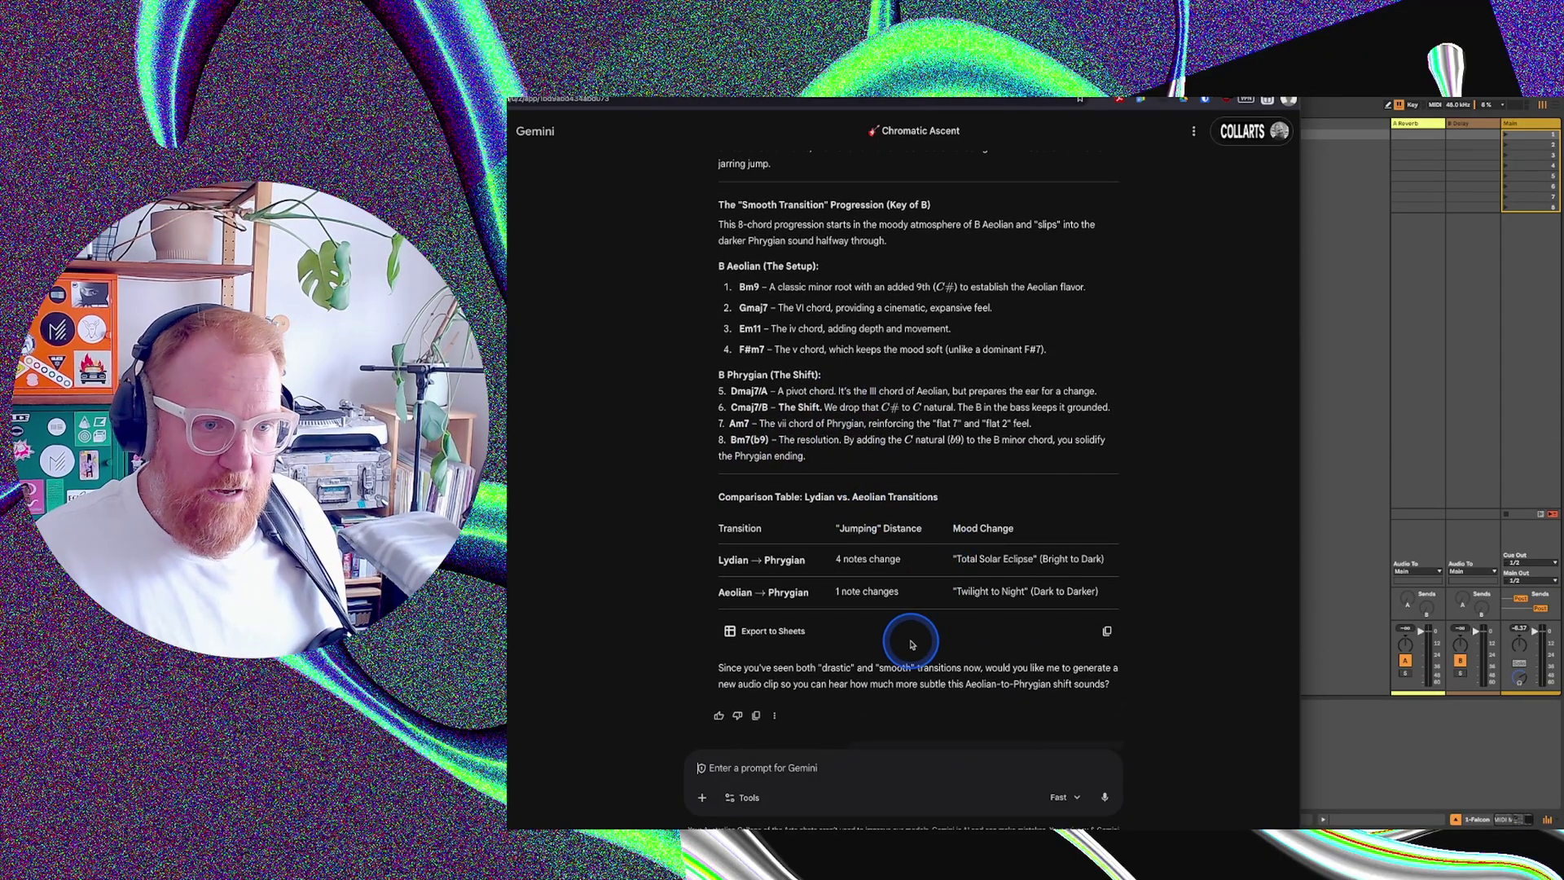
scroll(917, 638, "down", 1)
scroll(917, 638, "down", 2)
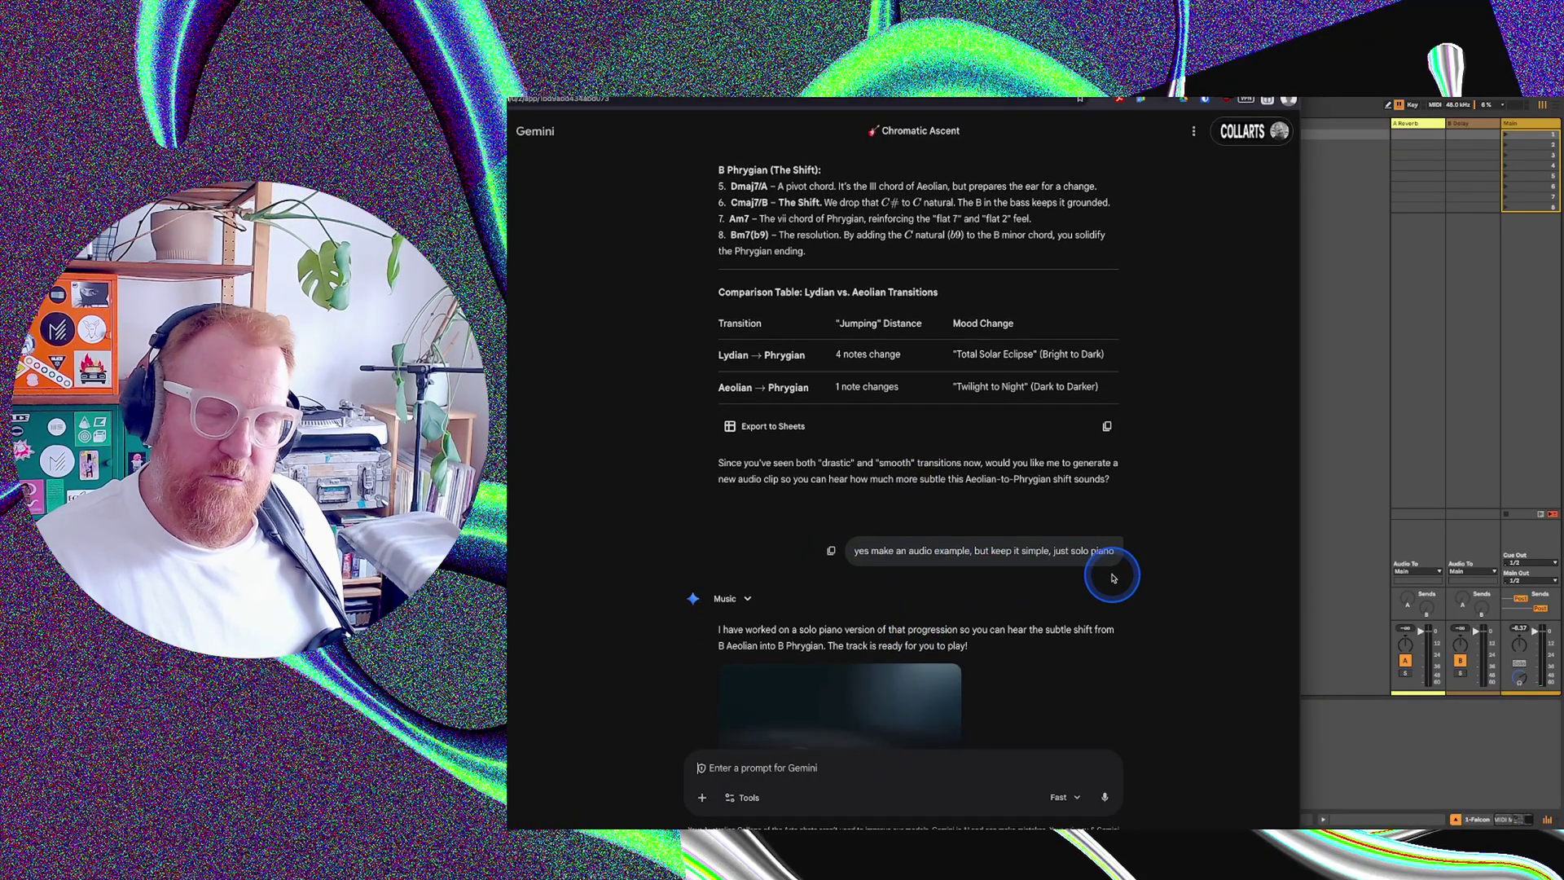
- Go past the solo piano audio example, view the generated keyboard chord chart at full size, and close it
scroll(1113, 576, "down", 3)
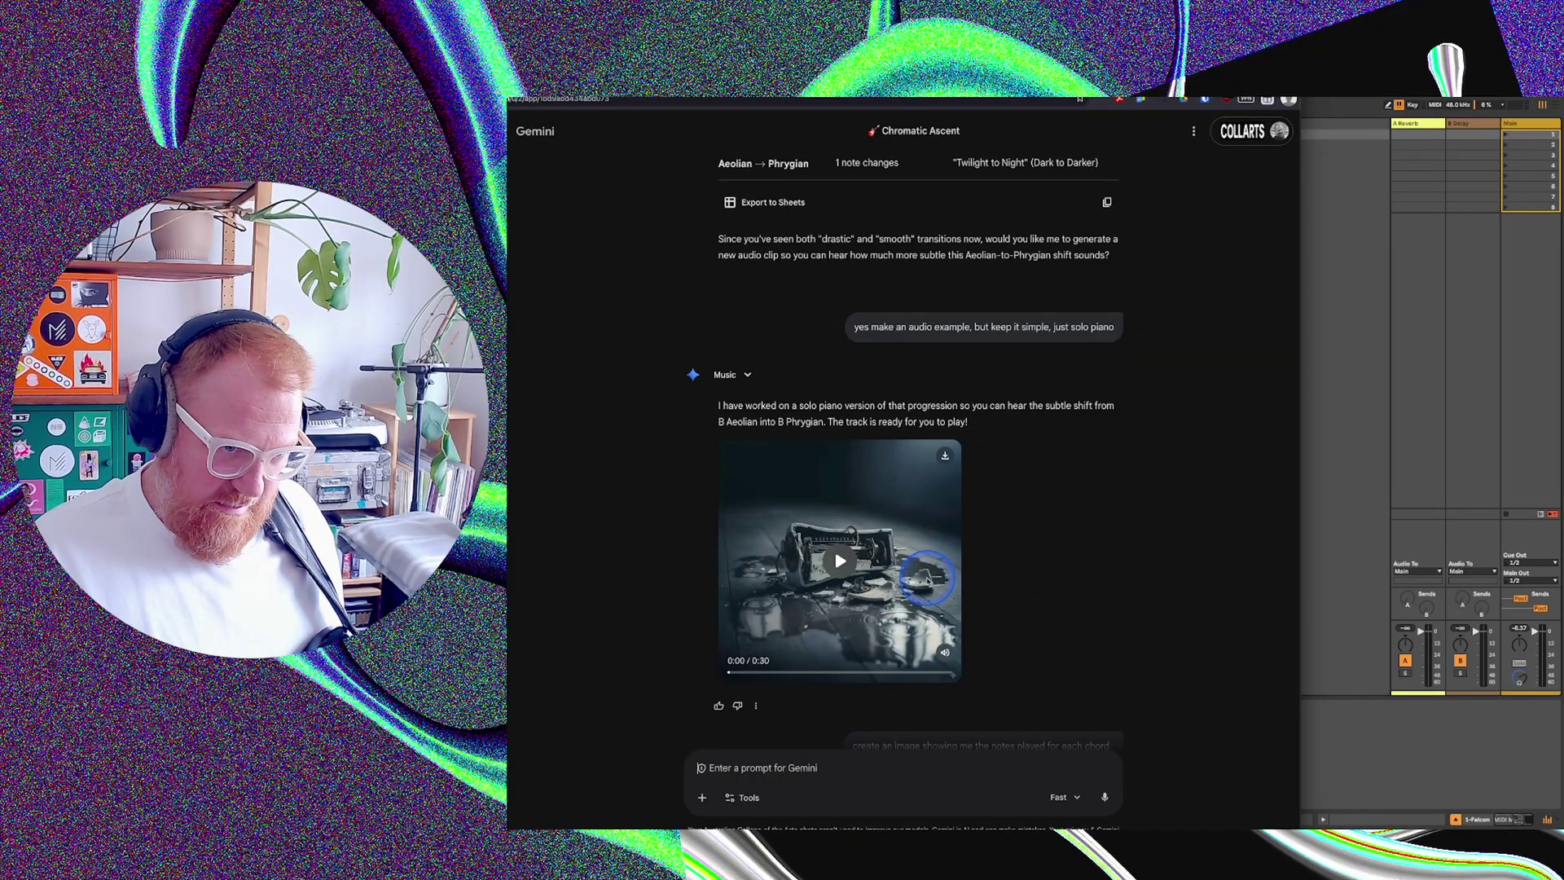
scroll(1080, 581, "down", 4)
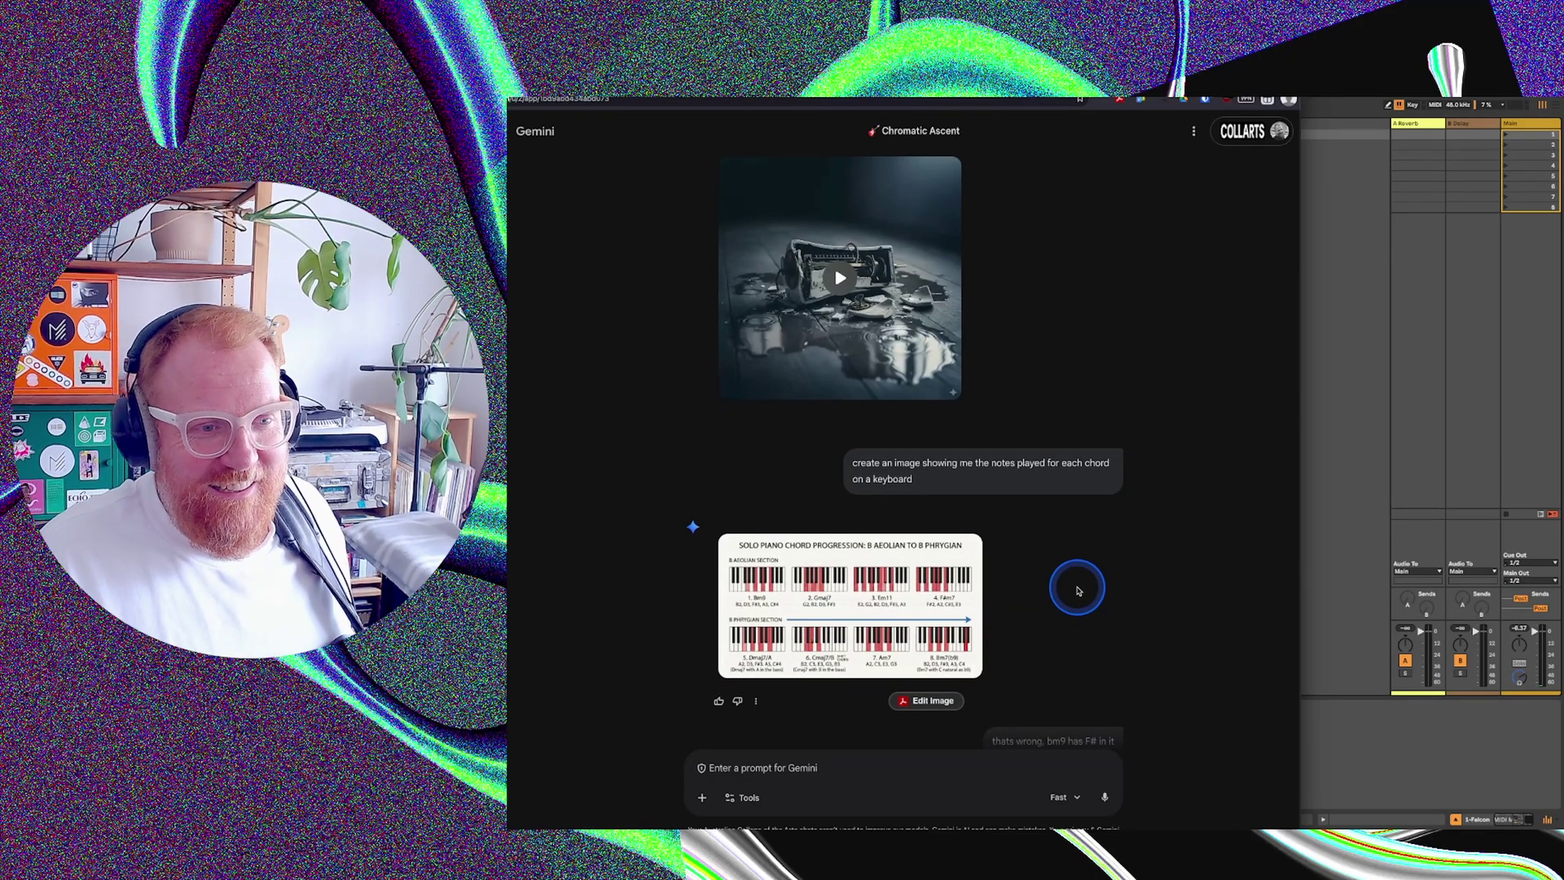
scroll(1018, 595, "down", 1)
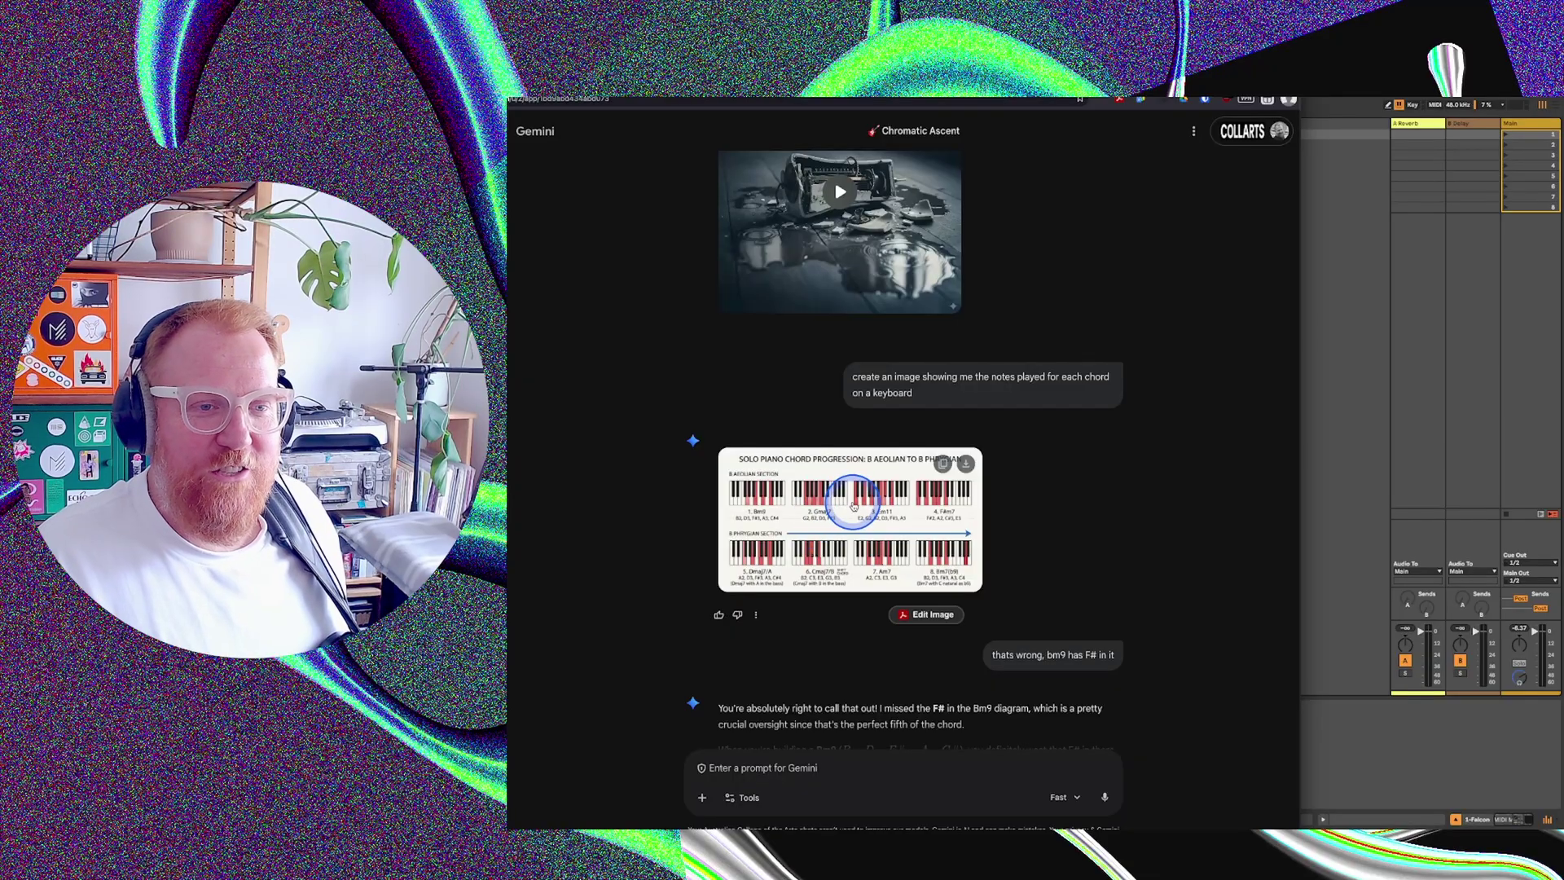
left_click(853, 506)
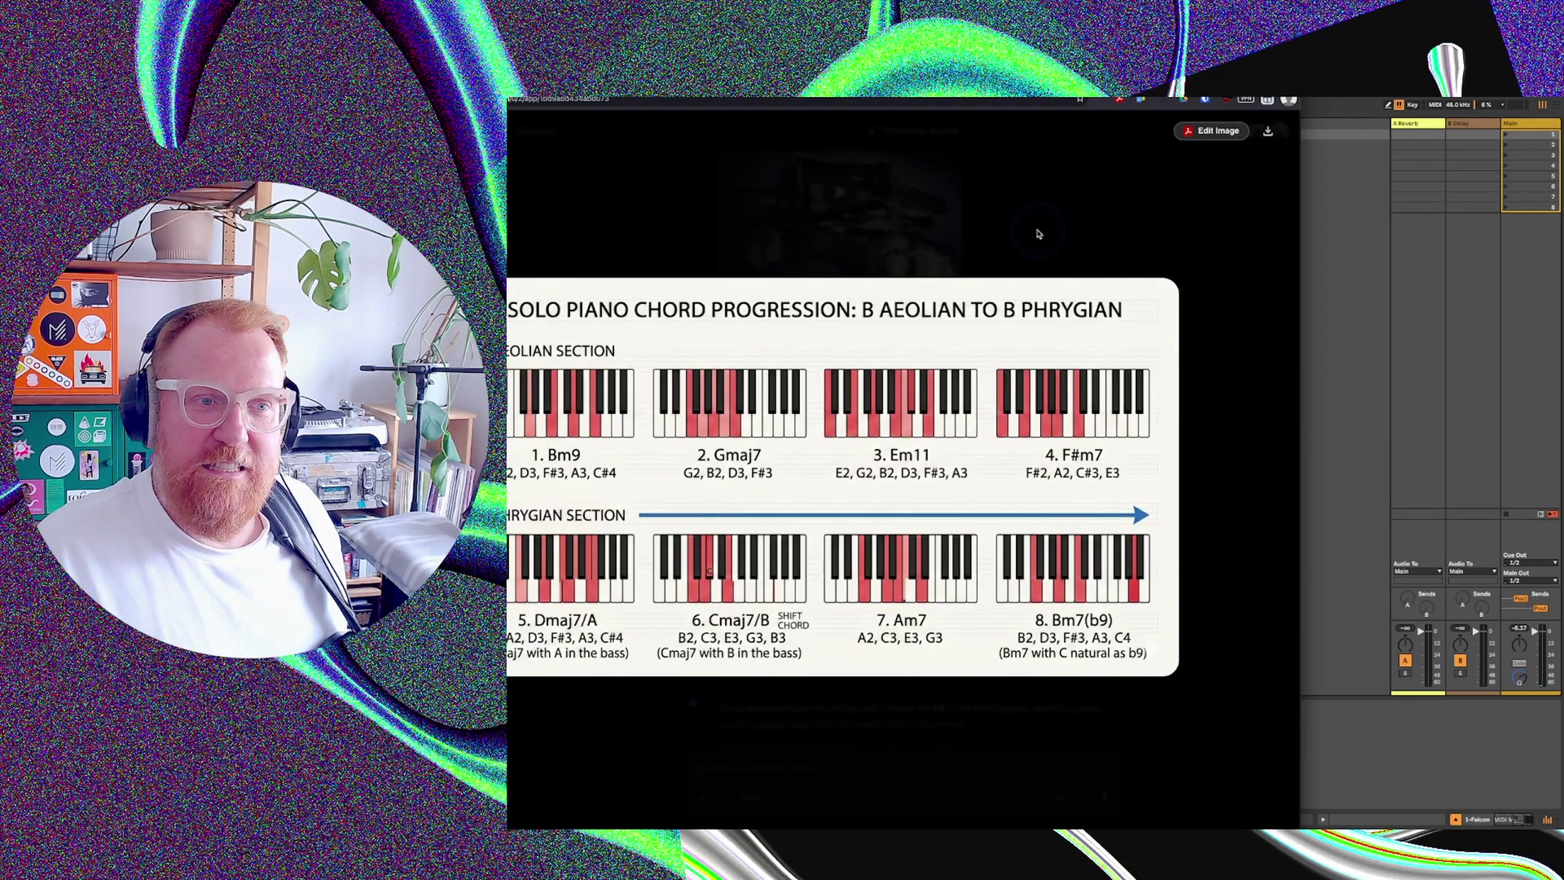
left_click(970, 240)
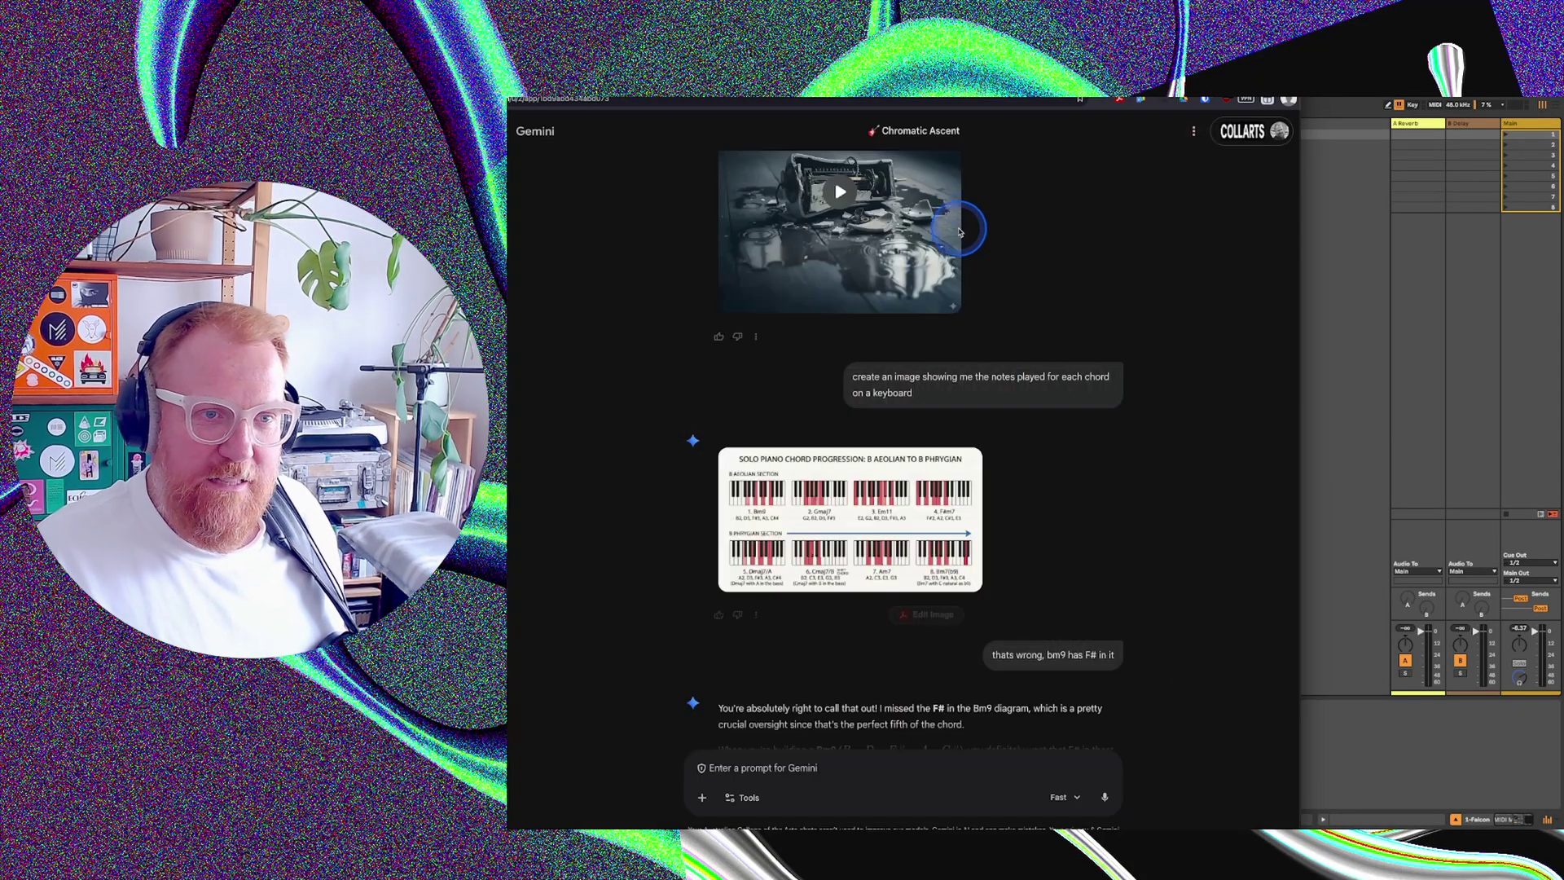
- Read the corrected table of notes for the eight B Aeolian to B Phrygian chords and the "Critical Shift" explanation
scroll(972, 624, "down", 7)
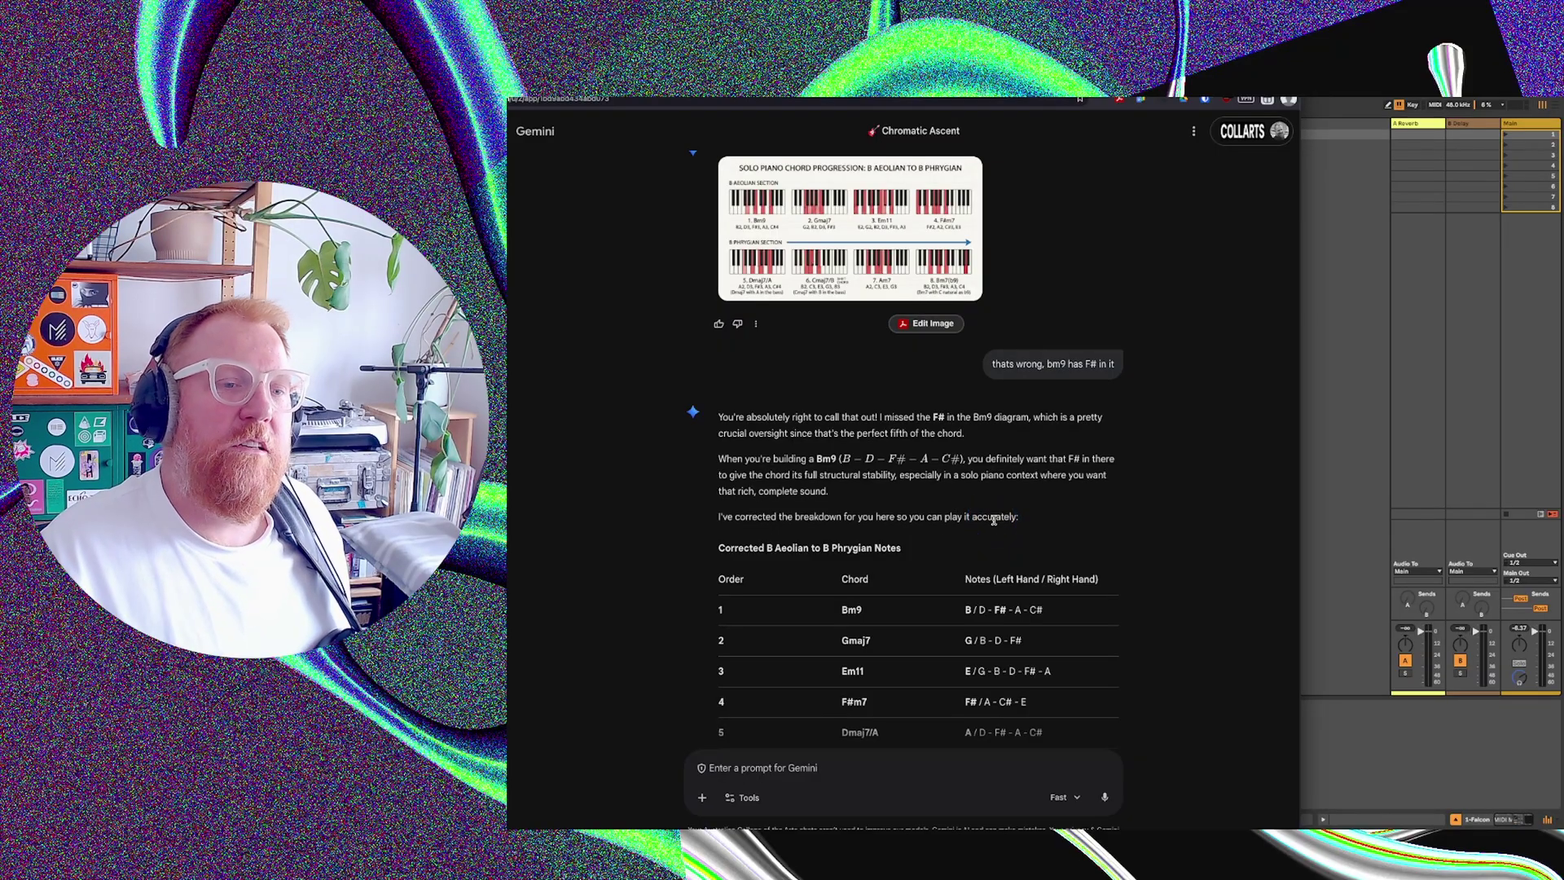
left_click(1049, 444)
scroll(1049, 445, "down", 4)
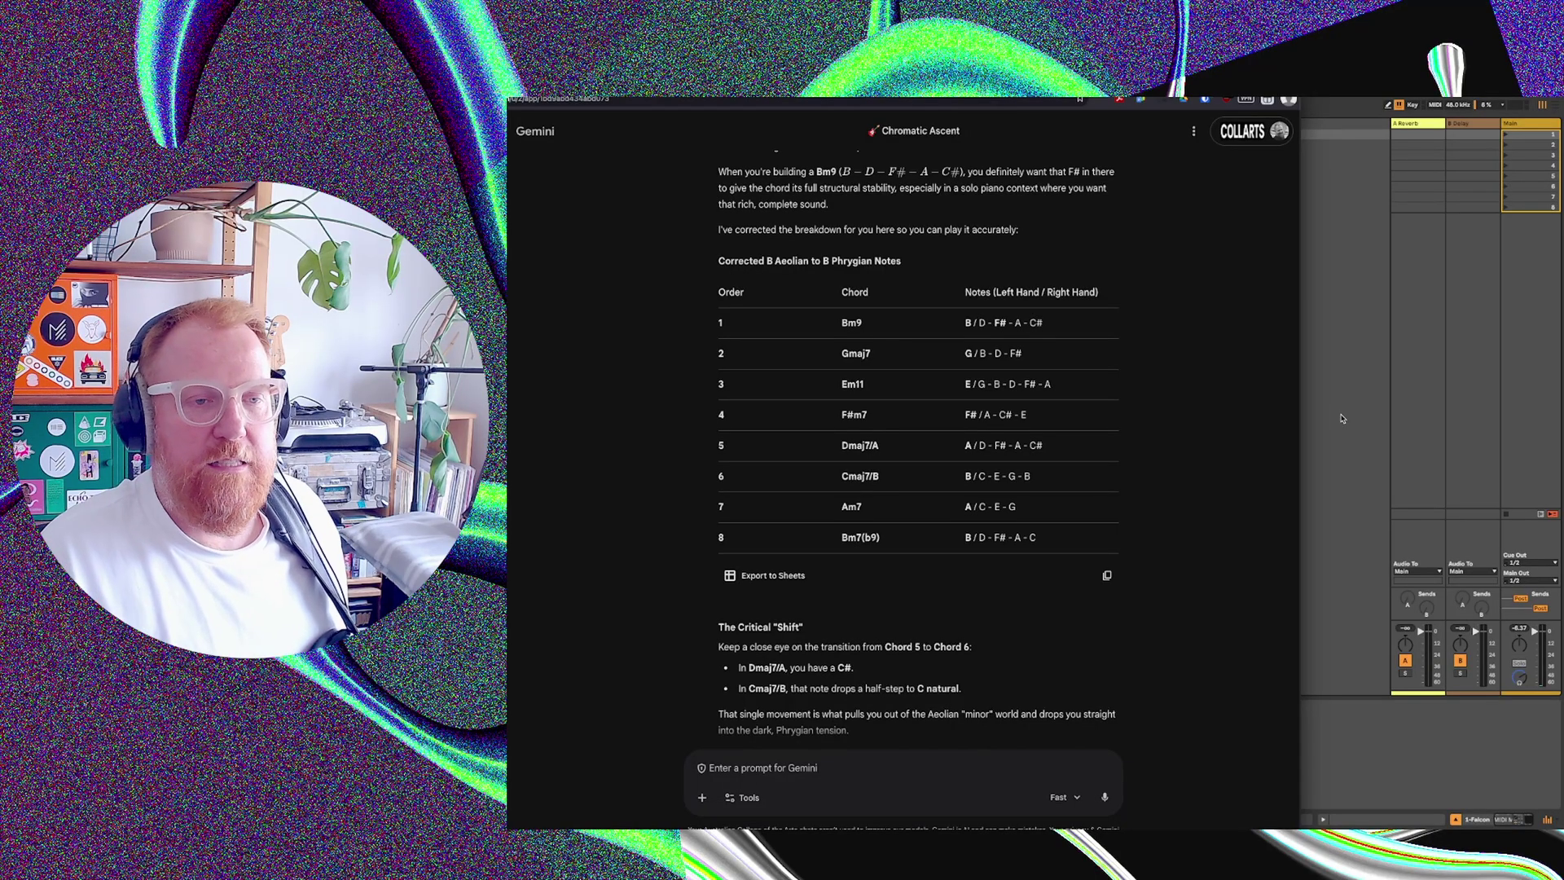
left_click(1287, 434)
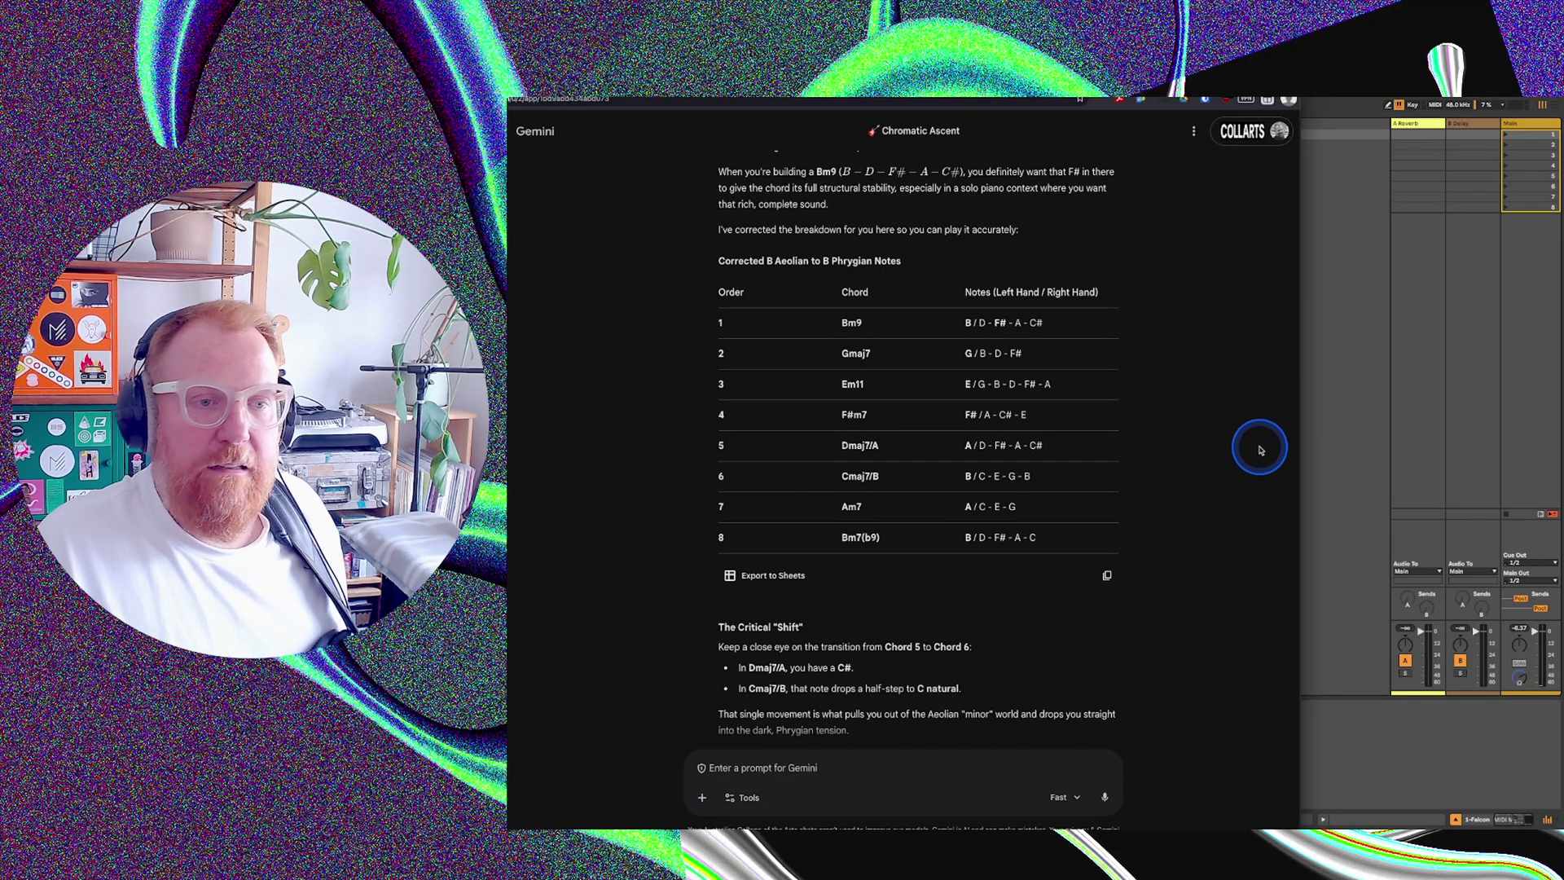
scroll(965, 521, "down", 2)
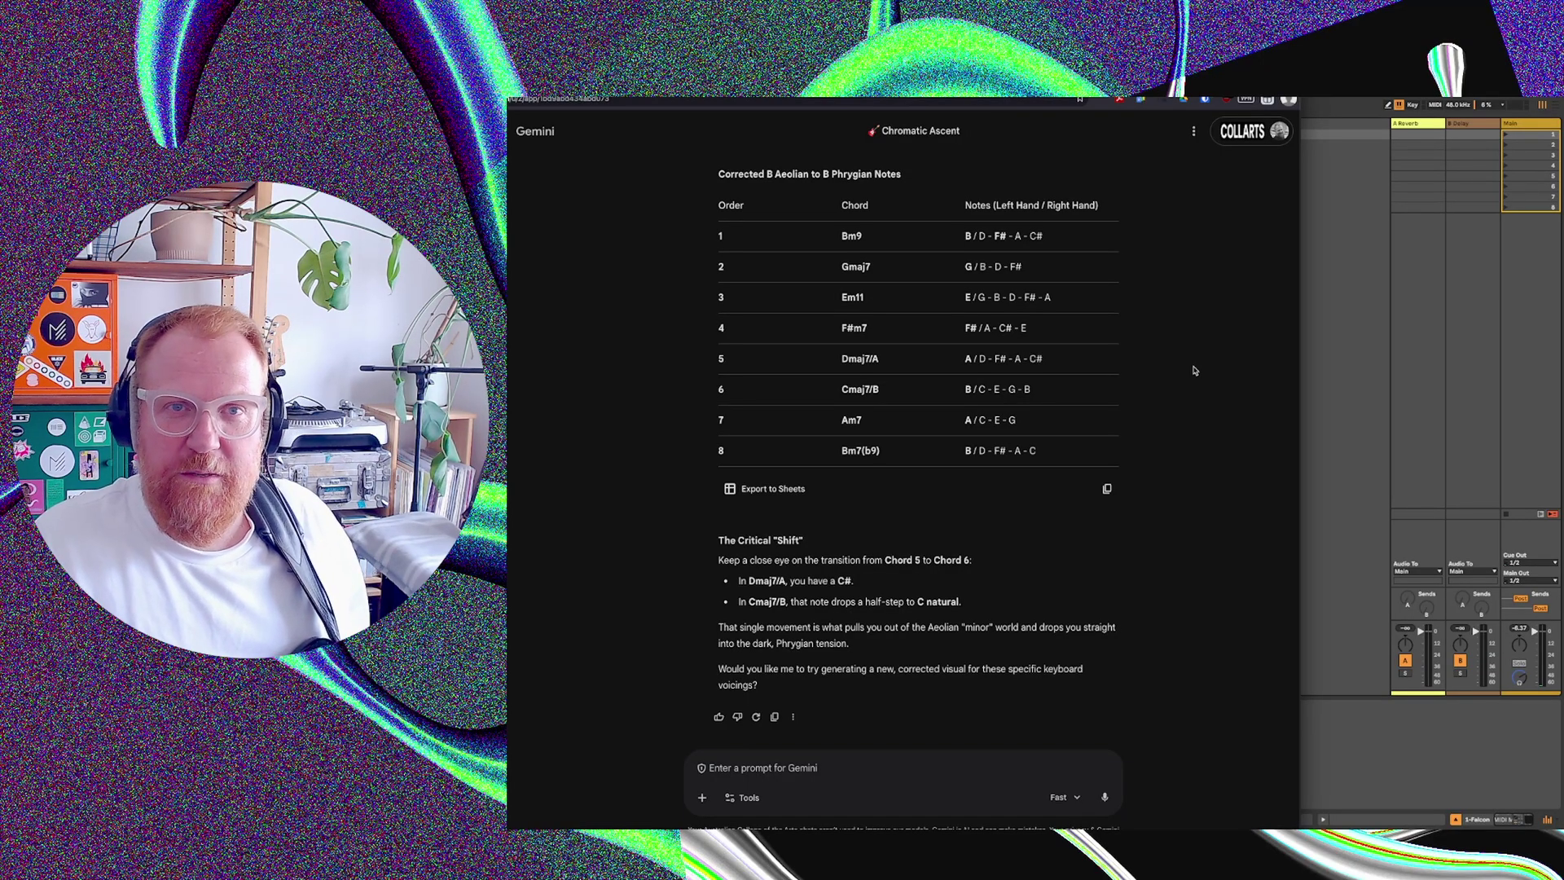
left_click(1196, 373)
scroll(1197, 373, "up", 1)
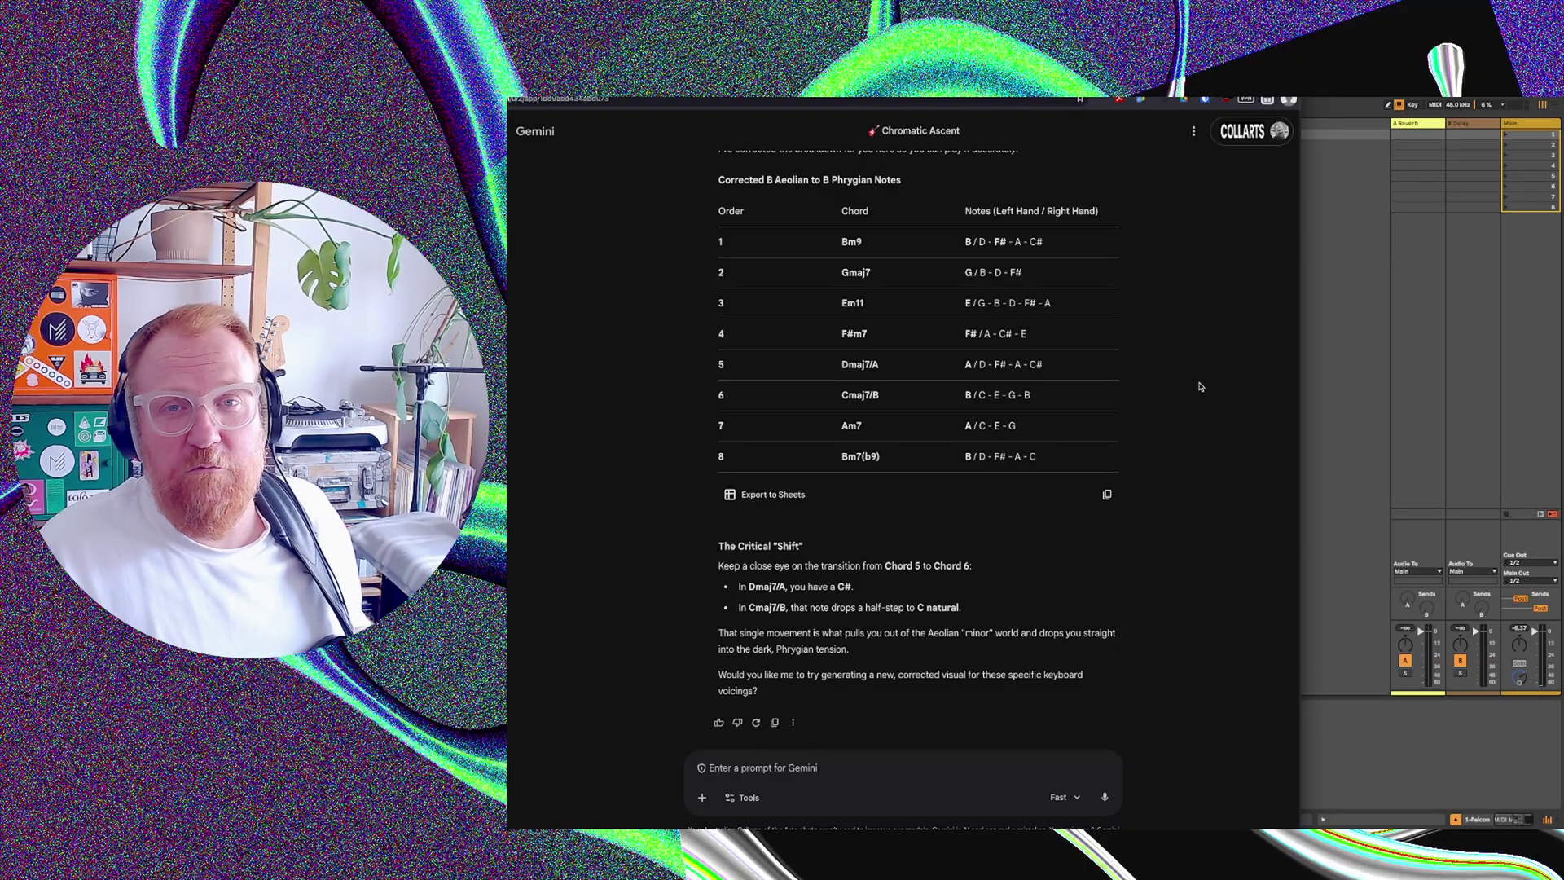
- Switch to Ableton Live and open the MIDI clip on the Falcon track in the note editor, showing all its chord notes
mouse_move(1200, 388)
left_mouse_down()
mouse_move(1161, 310)
mouse_move(1110, 364)
mouse_move(1194, 393)
mouse_move(1117, 471)
mouse_move(1092, 548)
mouse_move(1110, 553)
mouse_move(1166, 510)
mouse_move(1288, 377)
mouse_move(1334, 401)
left_mouse_up()
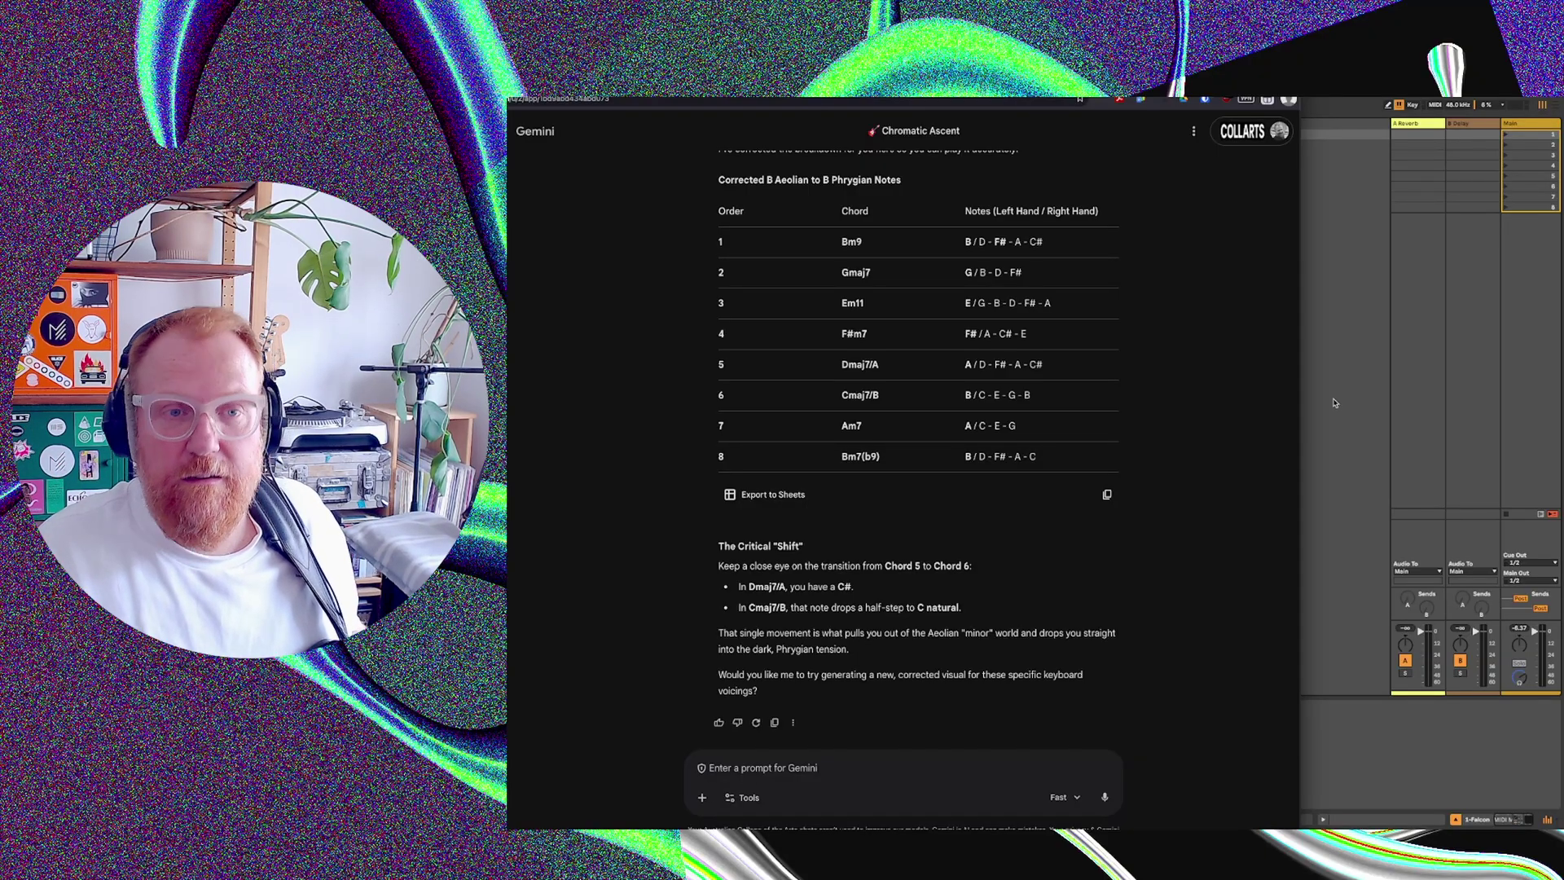
left_click(1335, 402)
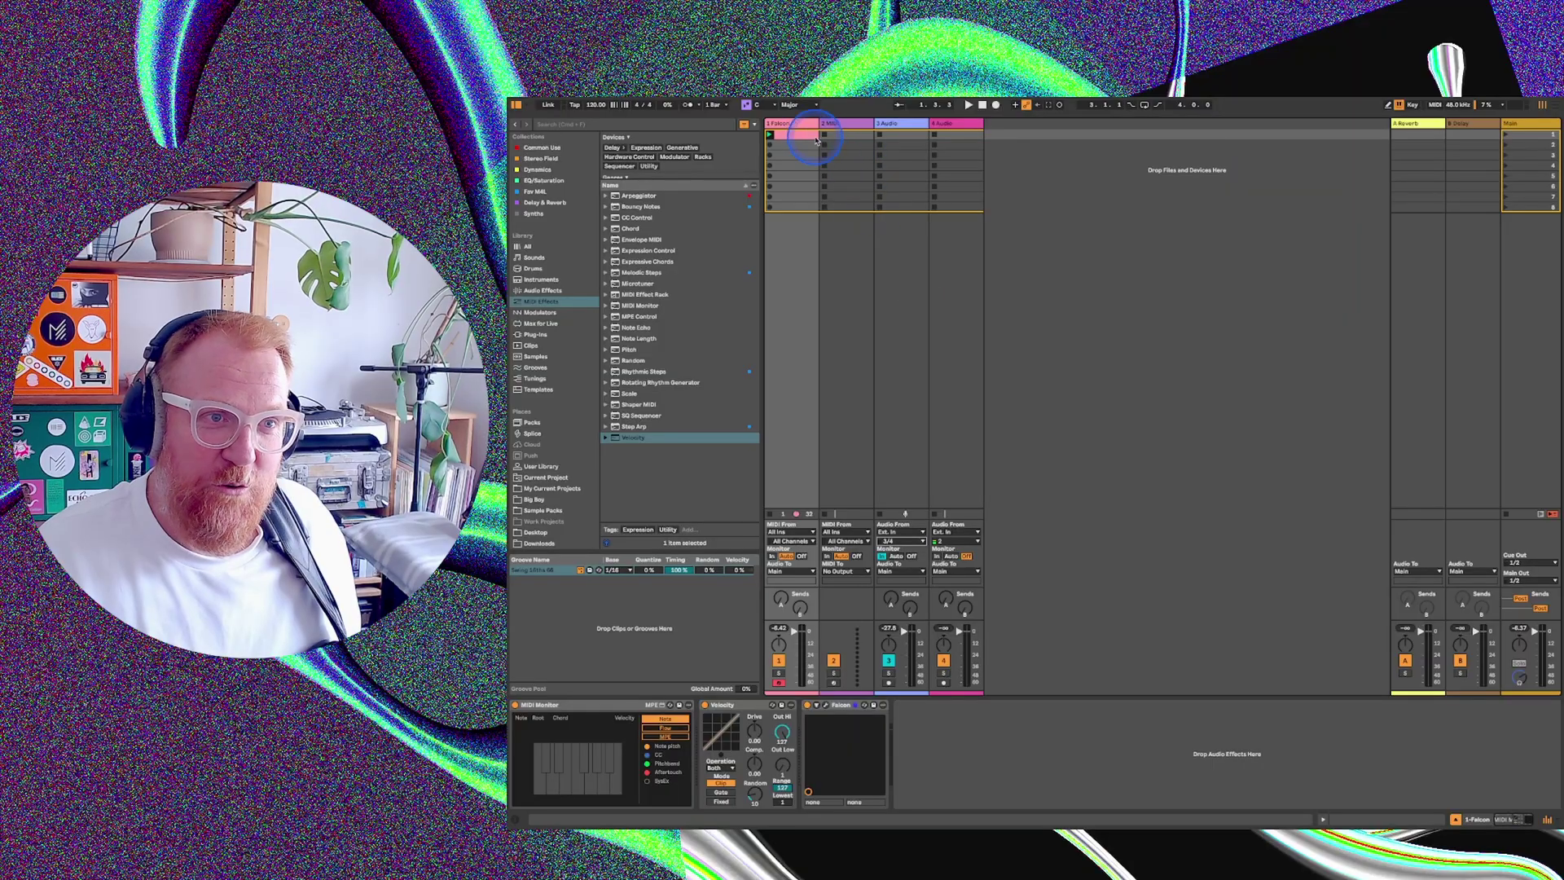
double_click(790, 134)
left_click(986, 482)
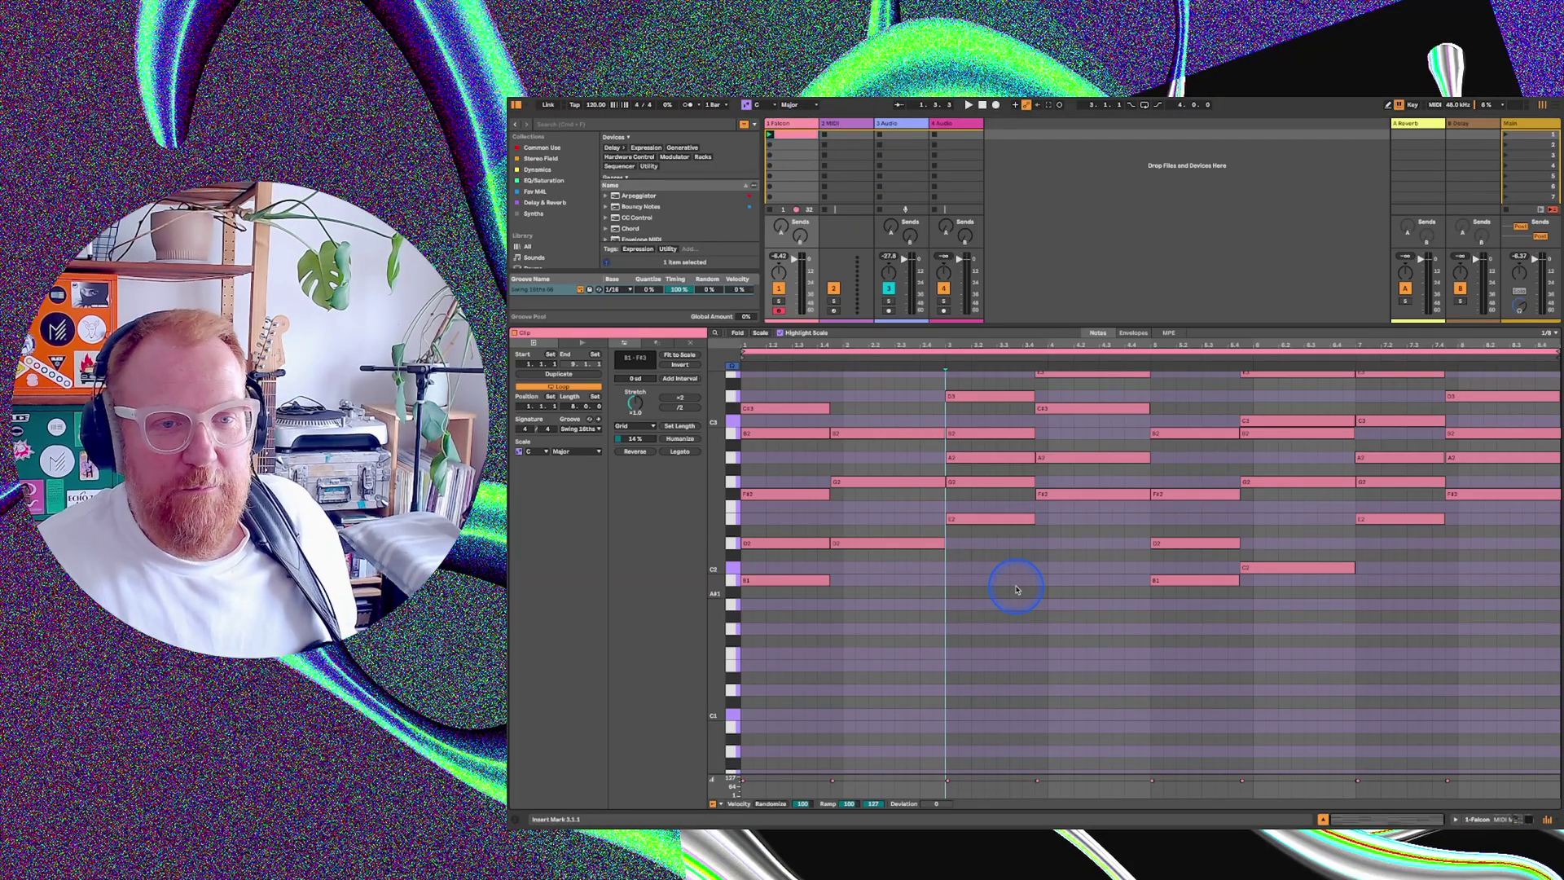
scroll(1012, 587, "up", 3)
scroll(1106, 518, "up", 1)
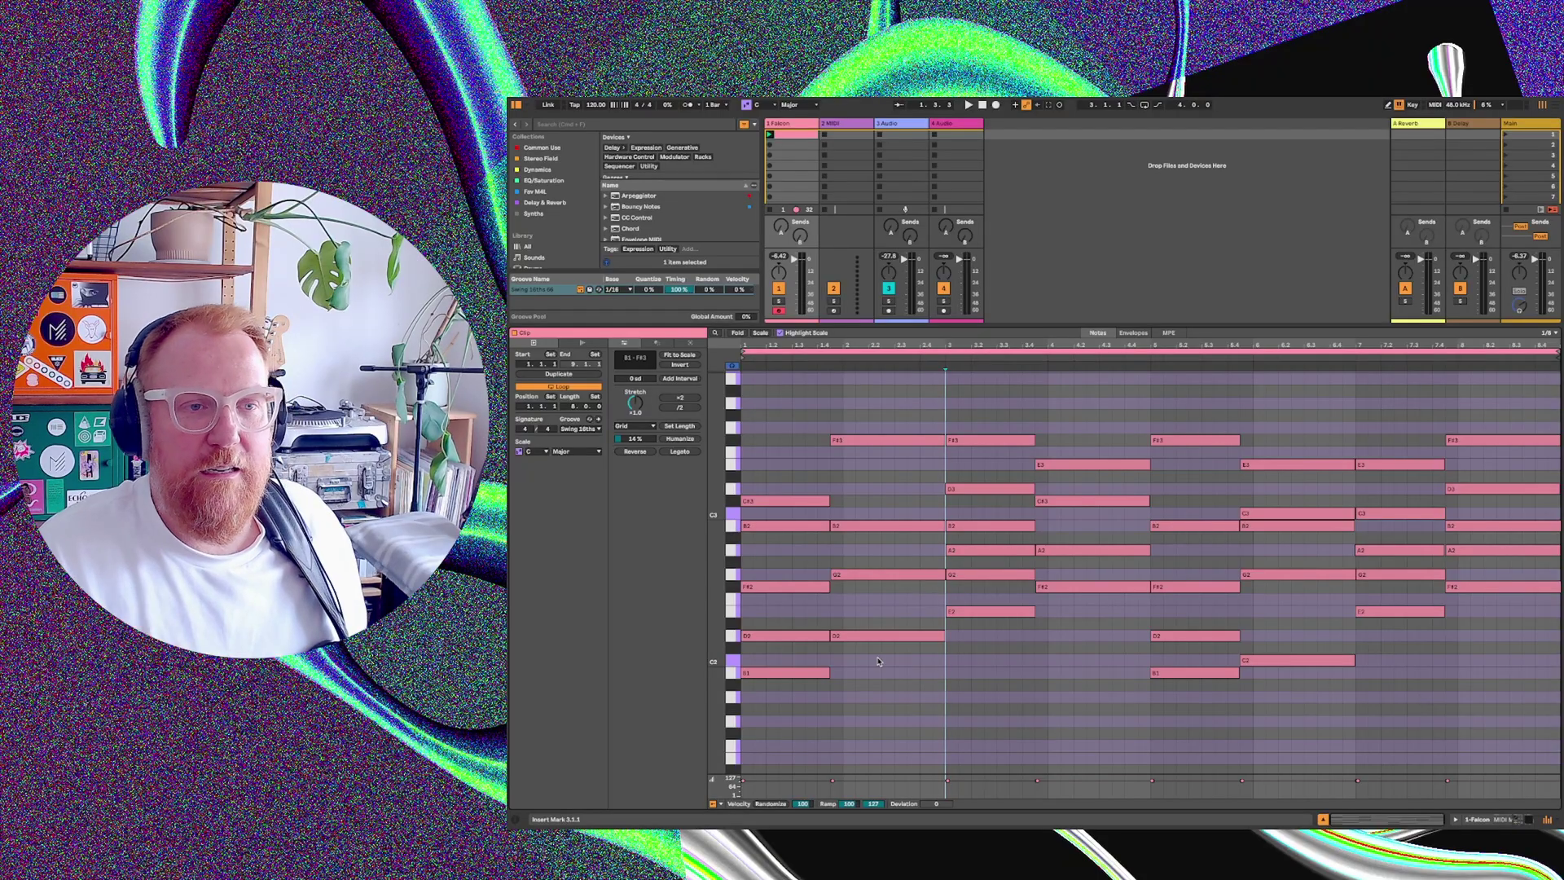
- Inspect the clip's chord voicings and take a close look at the note boundaries between the first and second chords
left_click(756, 710)
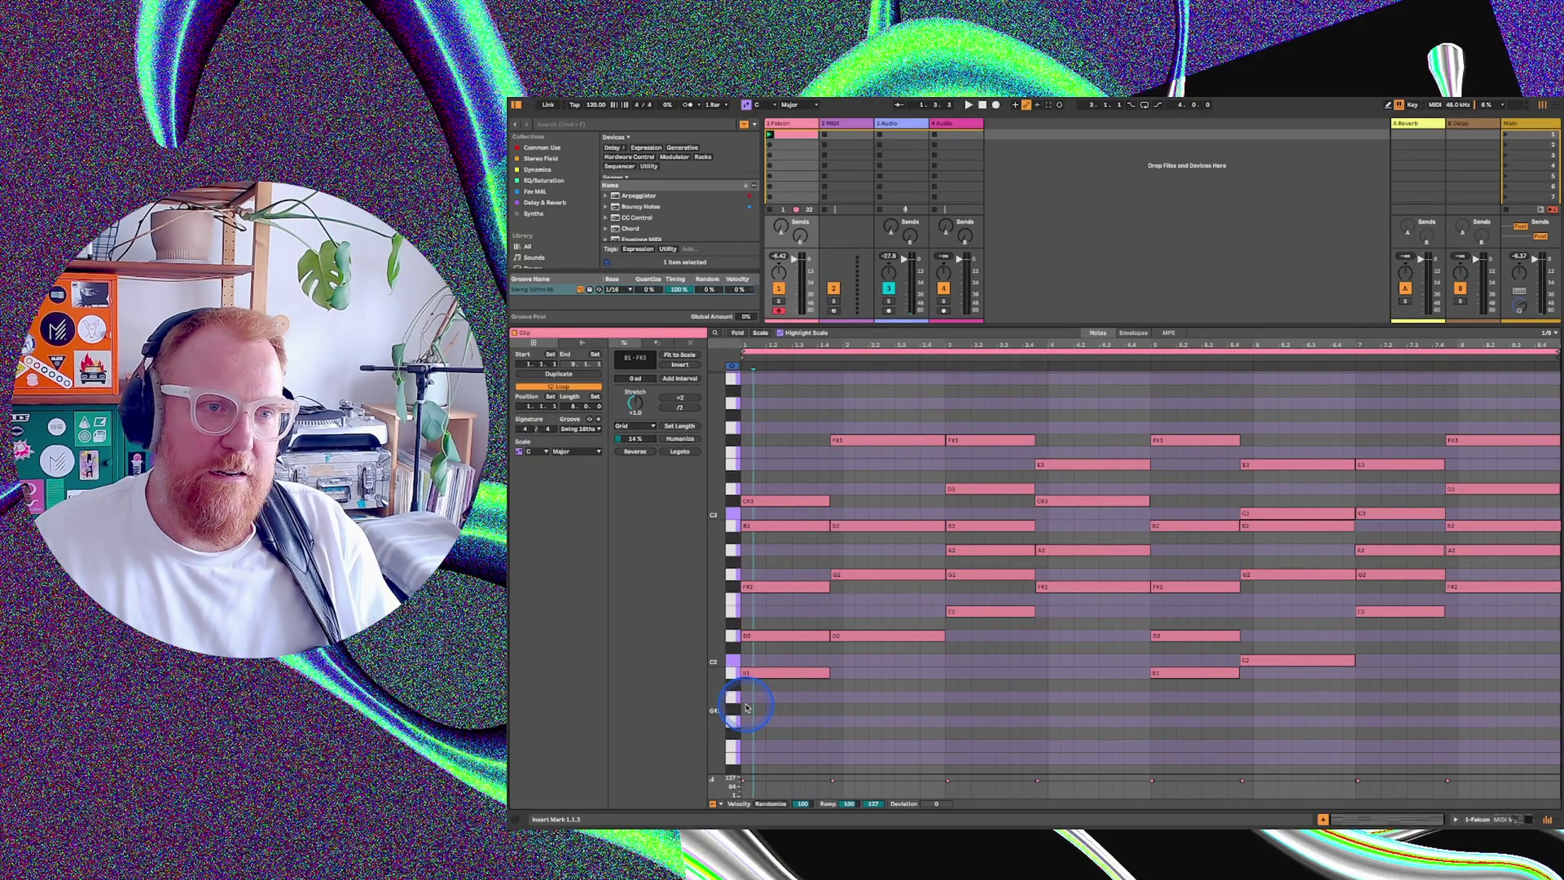
left_click(845, 480)
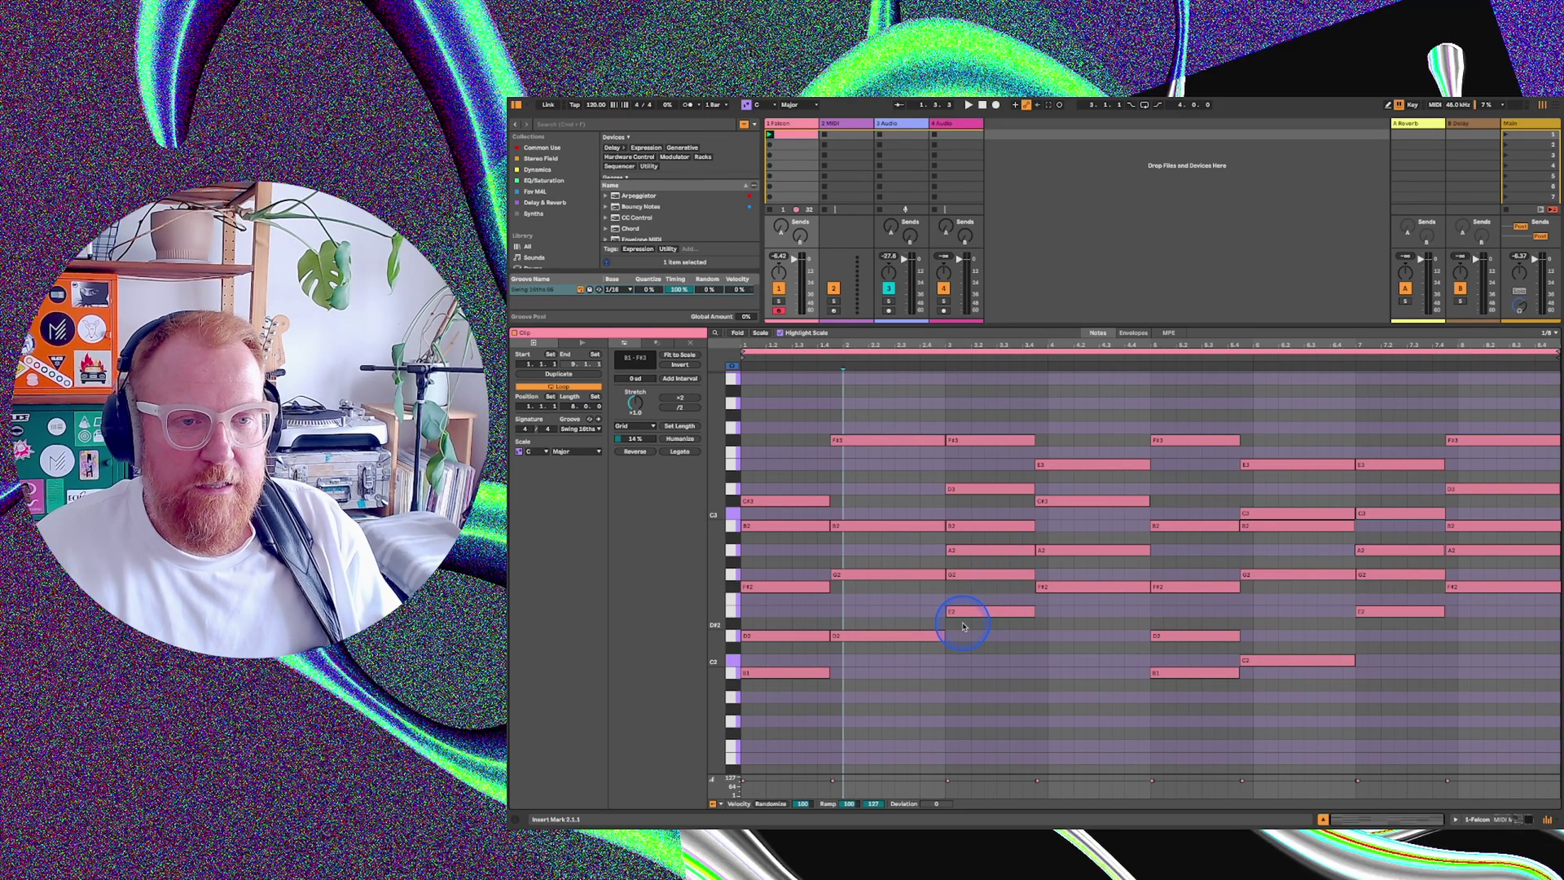
scroll(936, 595, "up", 1)
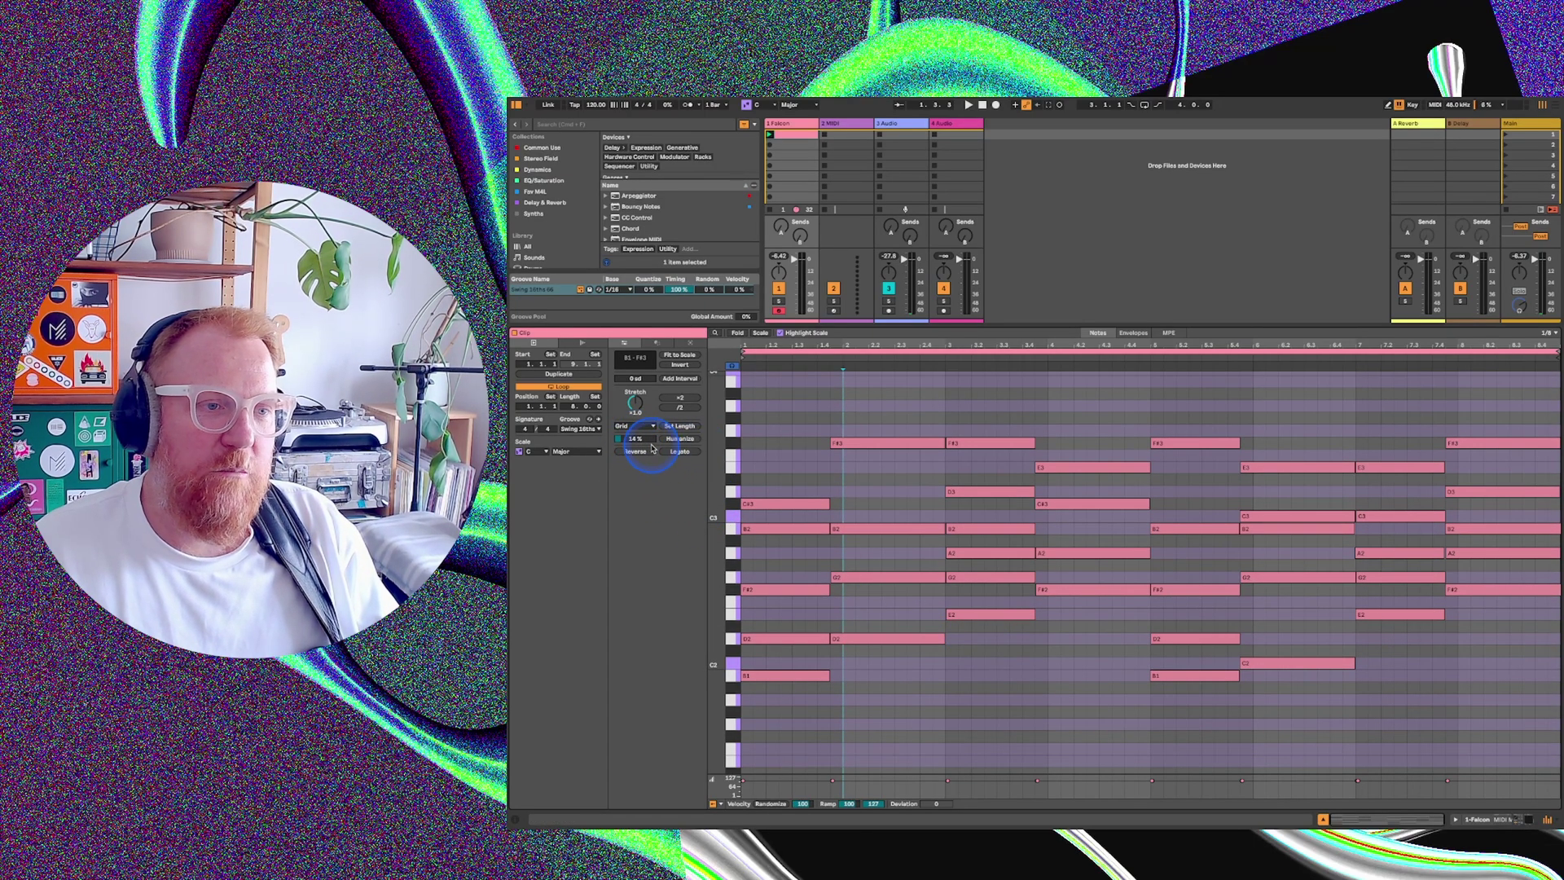
scroll(776, 545, "up", 10)
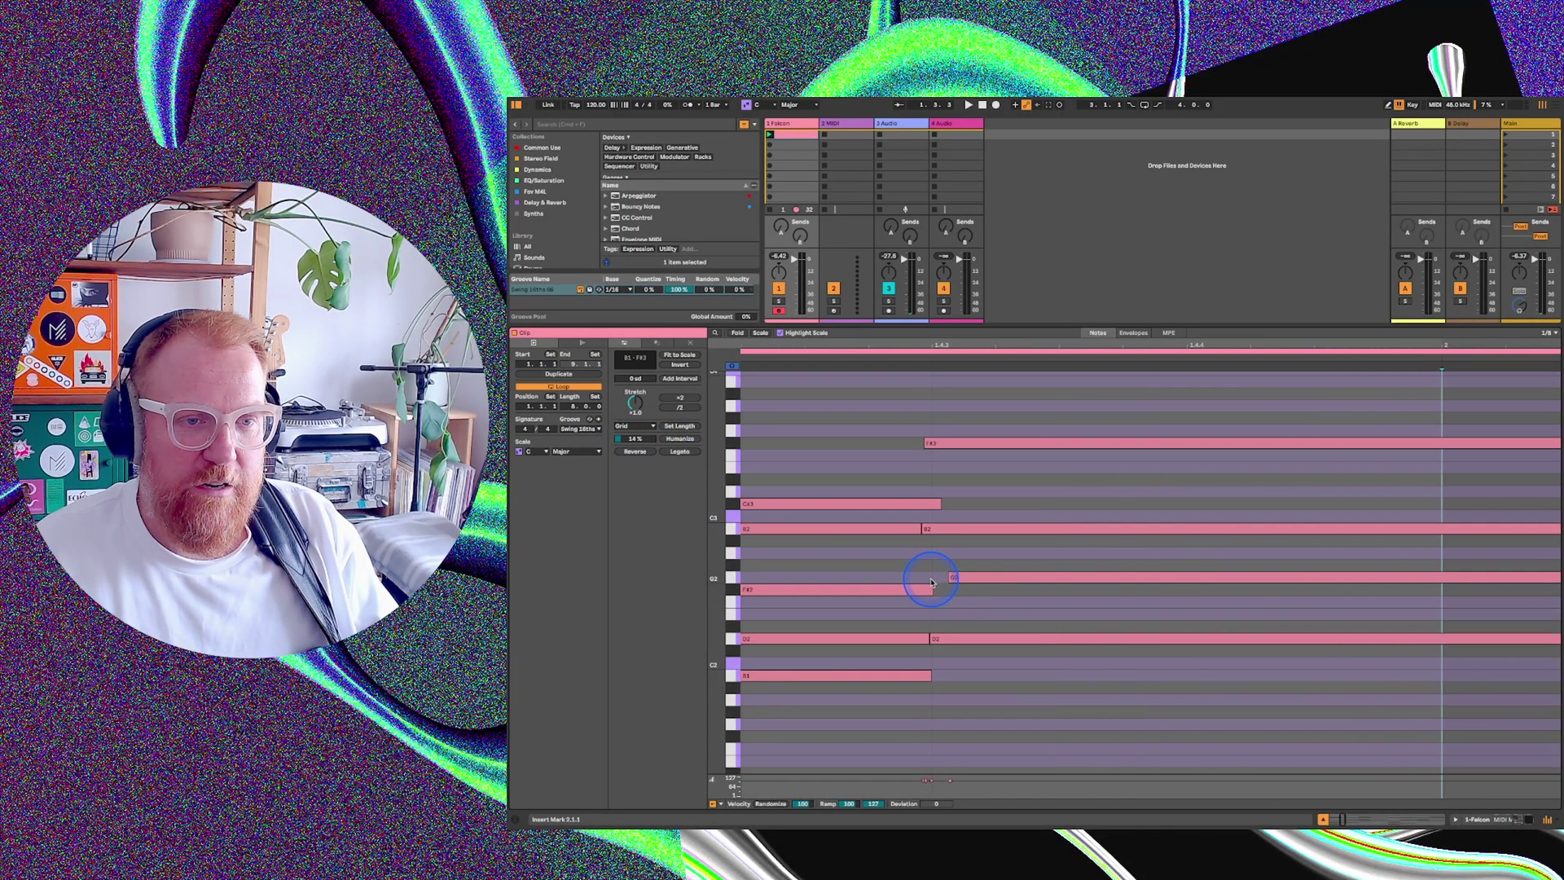
scroll(928, 583, "down", 5)
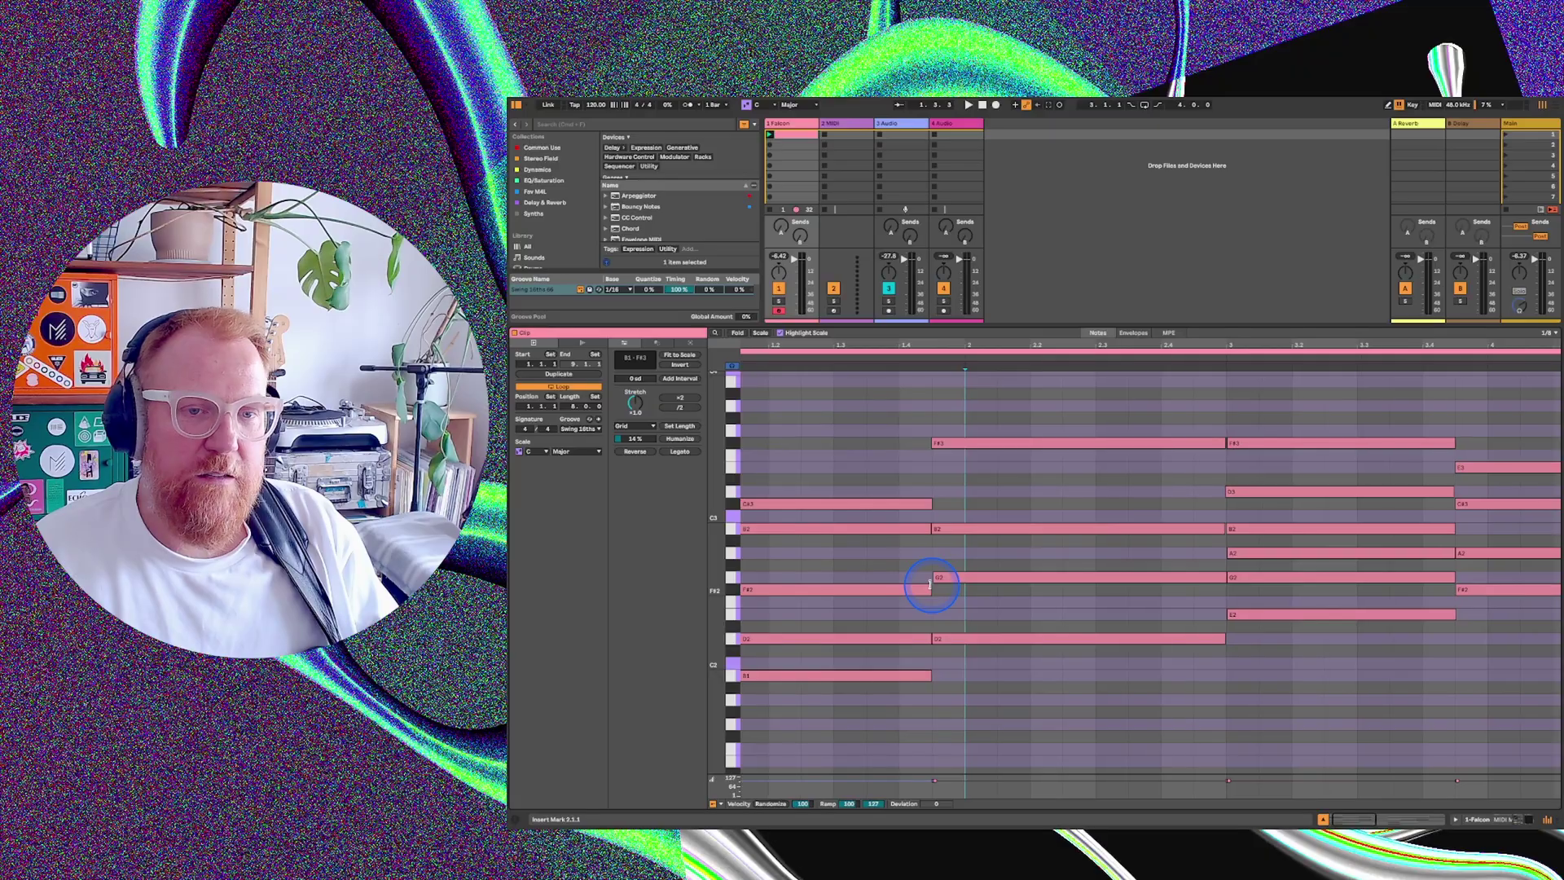
- View the Falcon track's device chain, then reopen its MIDI clip with the whole chord progression in view
left_click(1515, 820)
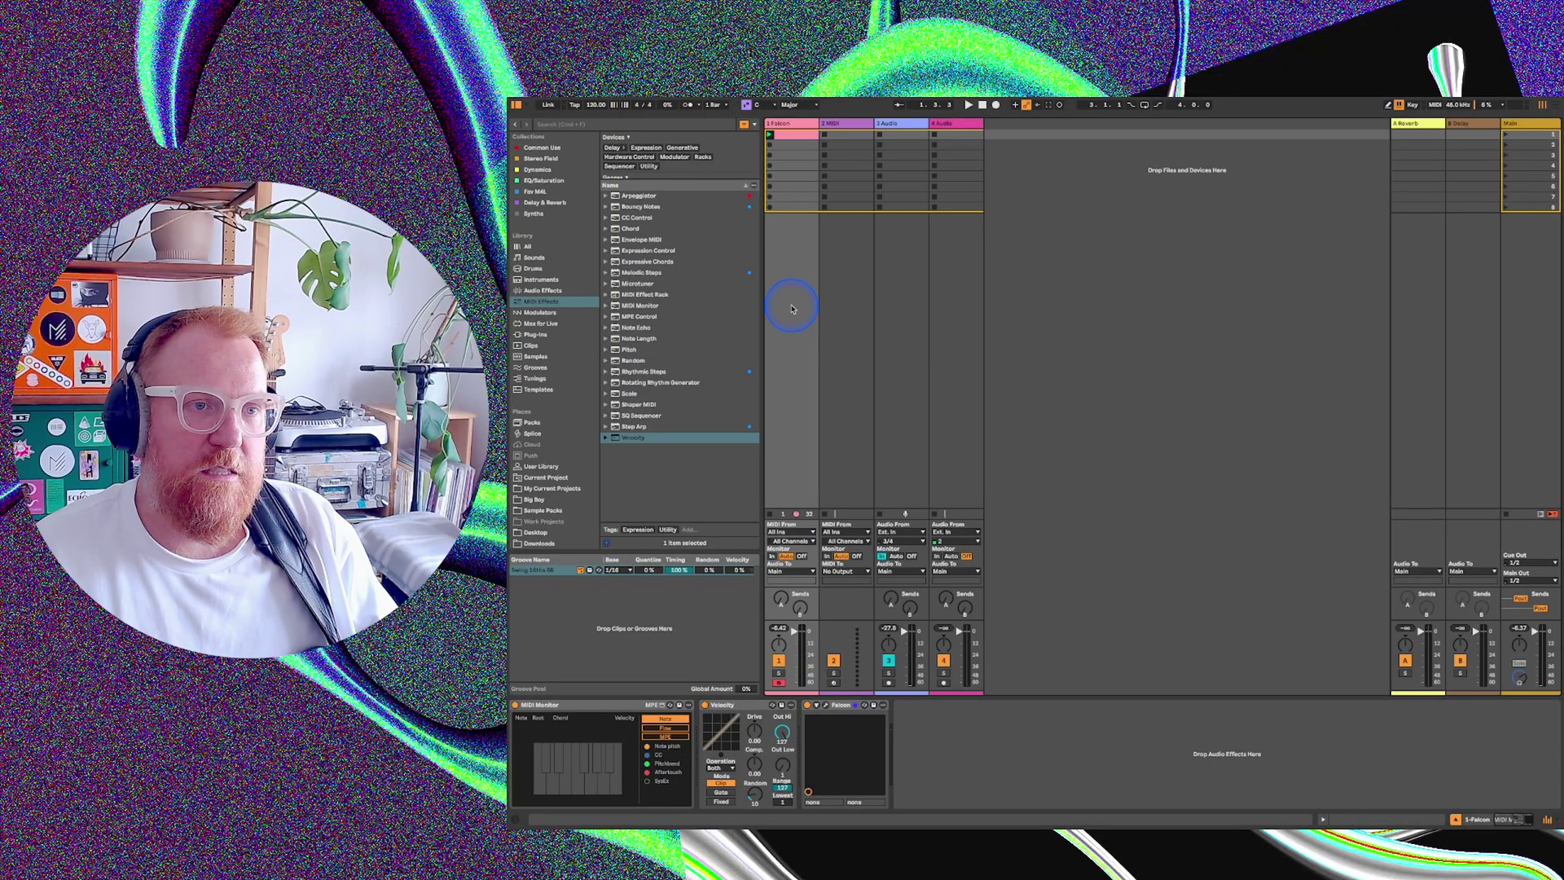
double_click(797, 136)
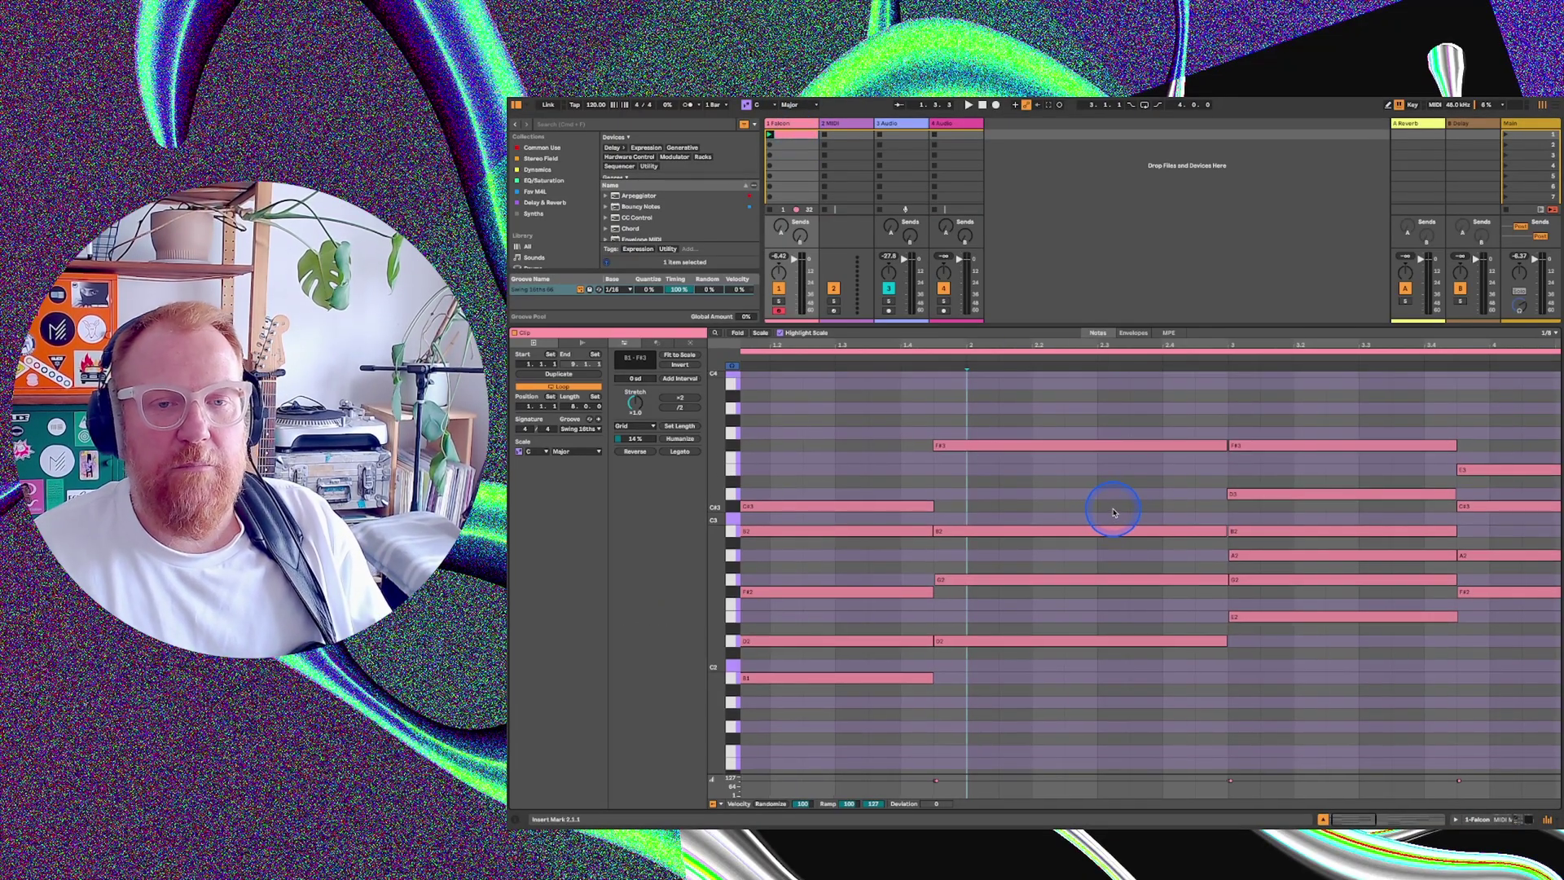
scroll(1102, 518, "down", 5)
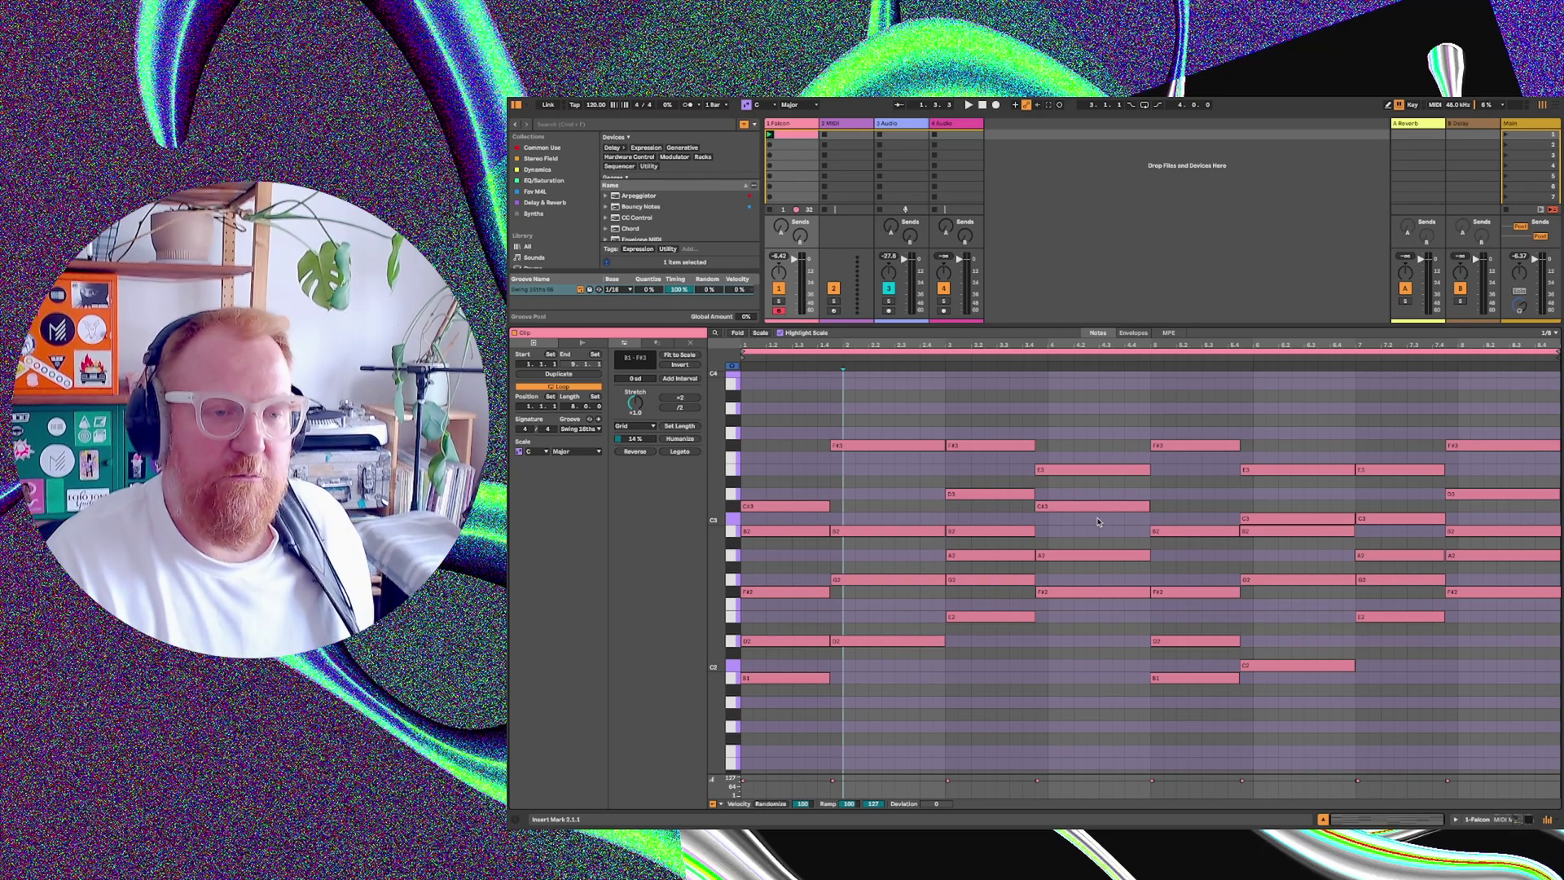
- Open the Falcon instrument from its track's device chain, view its Keysuite electric piano page, and close the window
scroll(1099, 521, "up", 2)
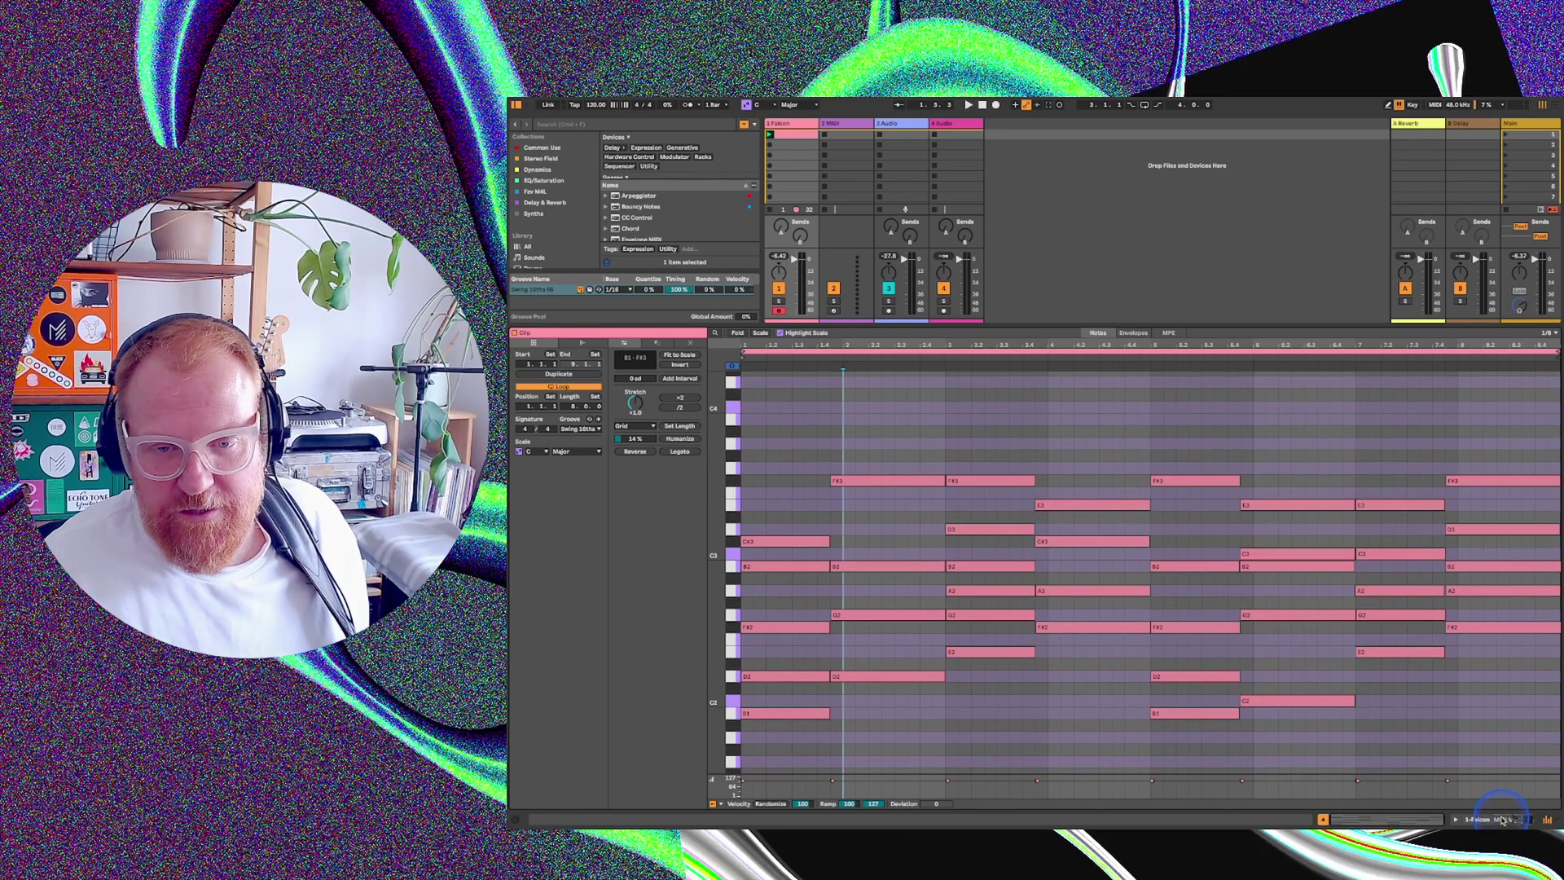
left_click(1498, 819)
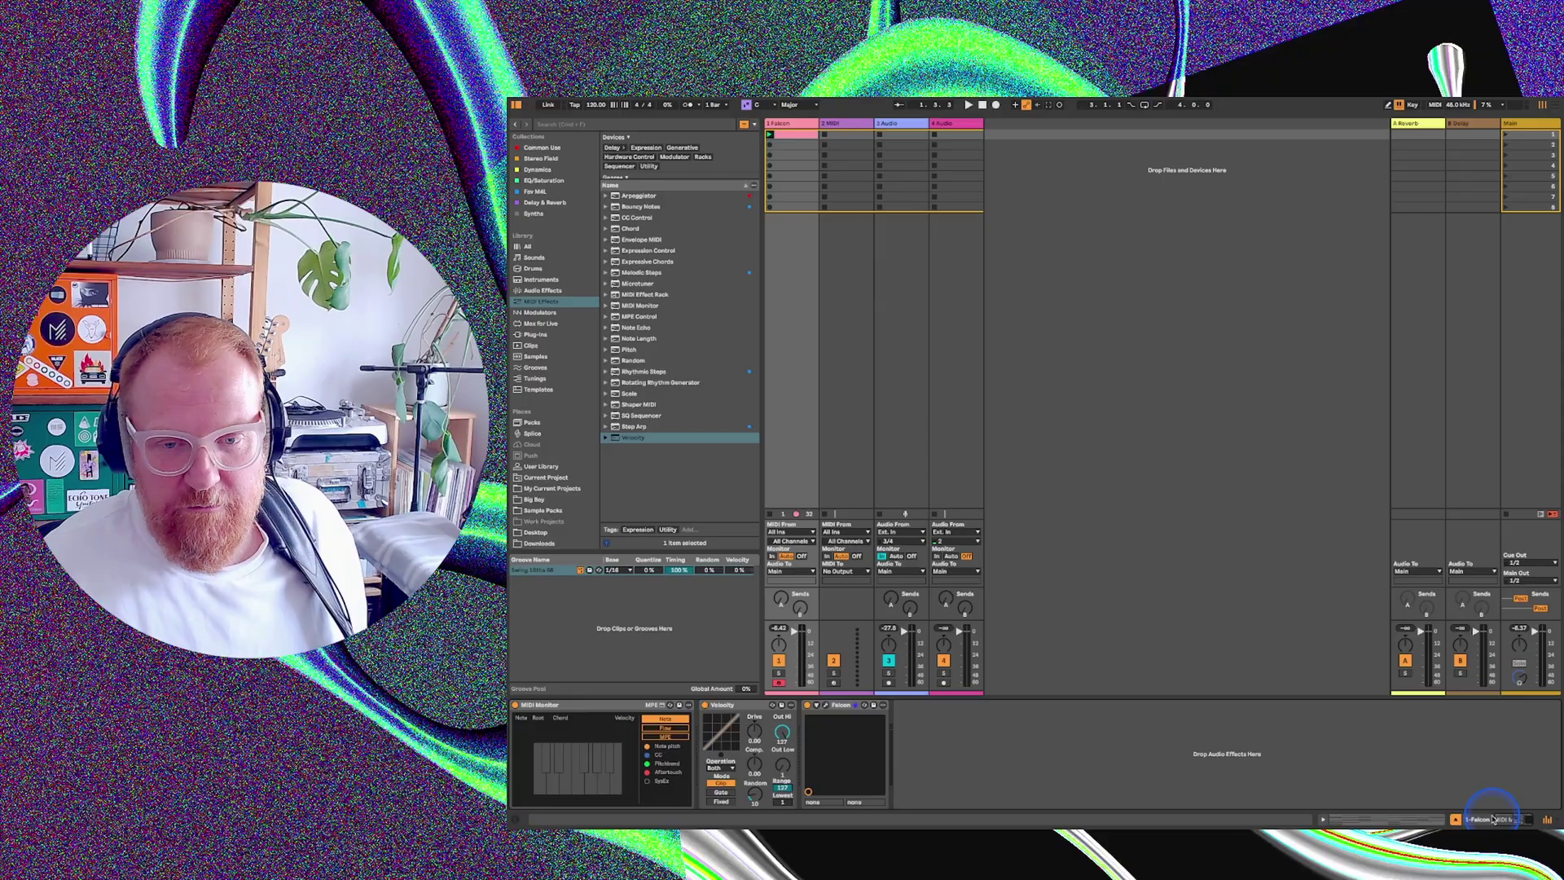
left_click(826, 705)
left_click_drag(1420, 208, 889, 126)
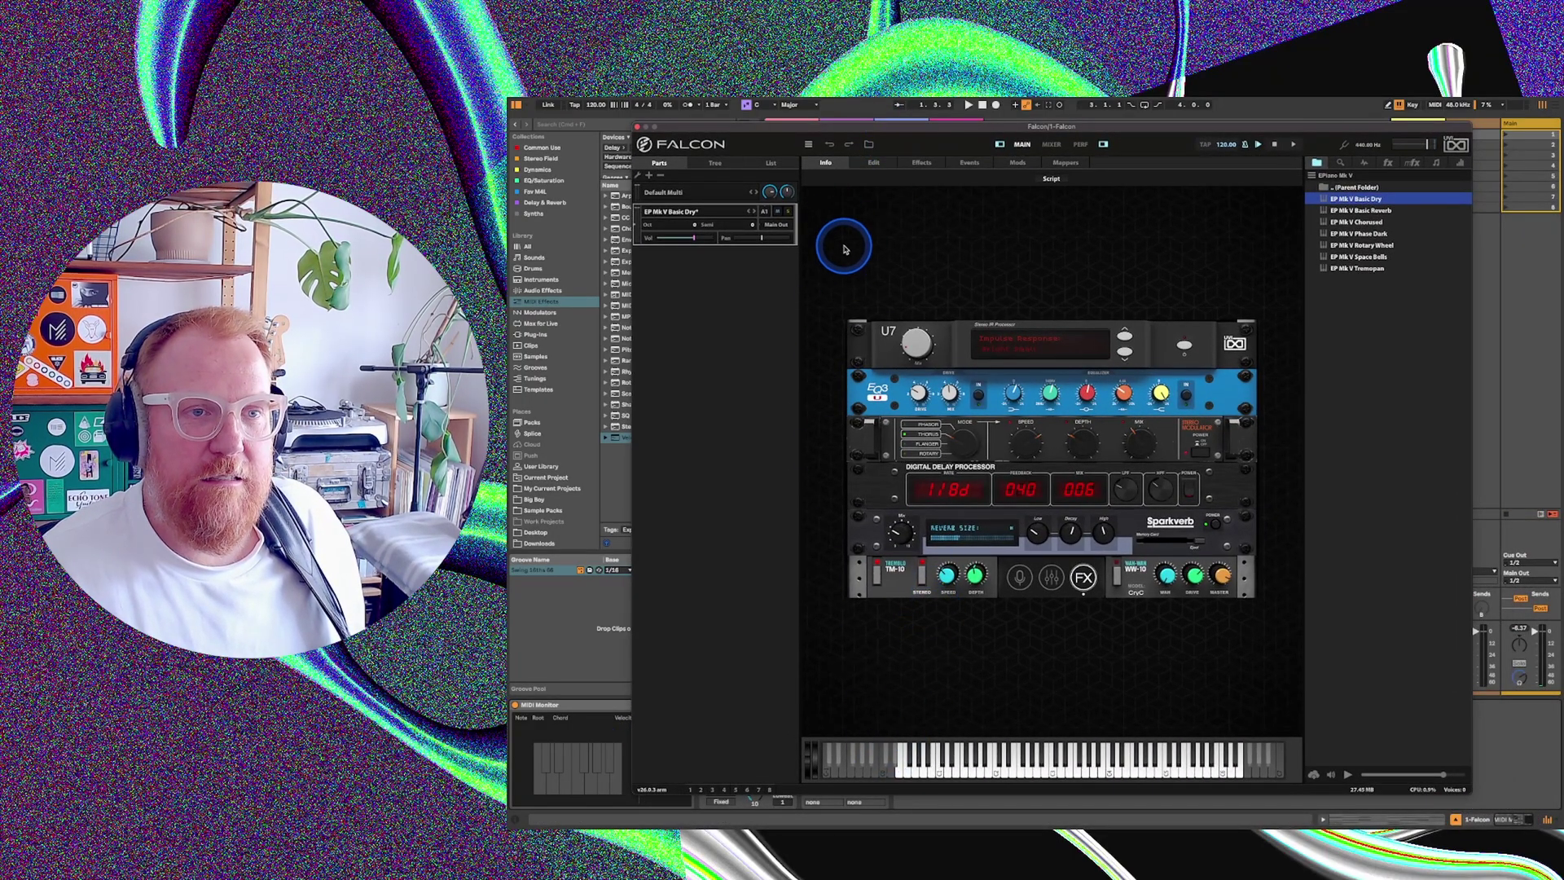
left_click(1020, 577)
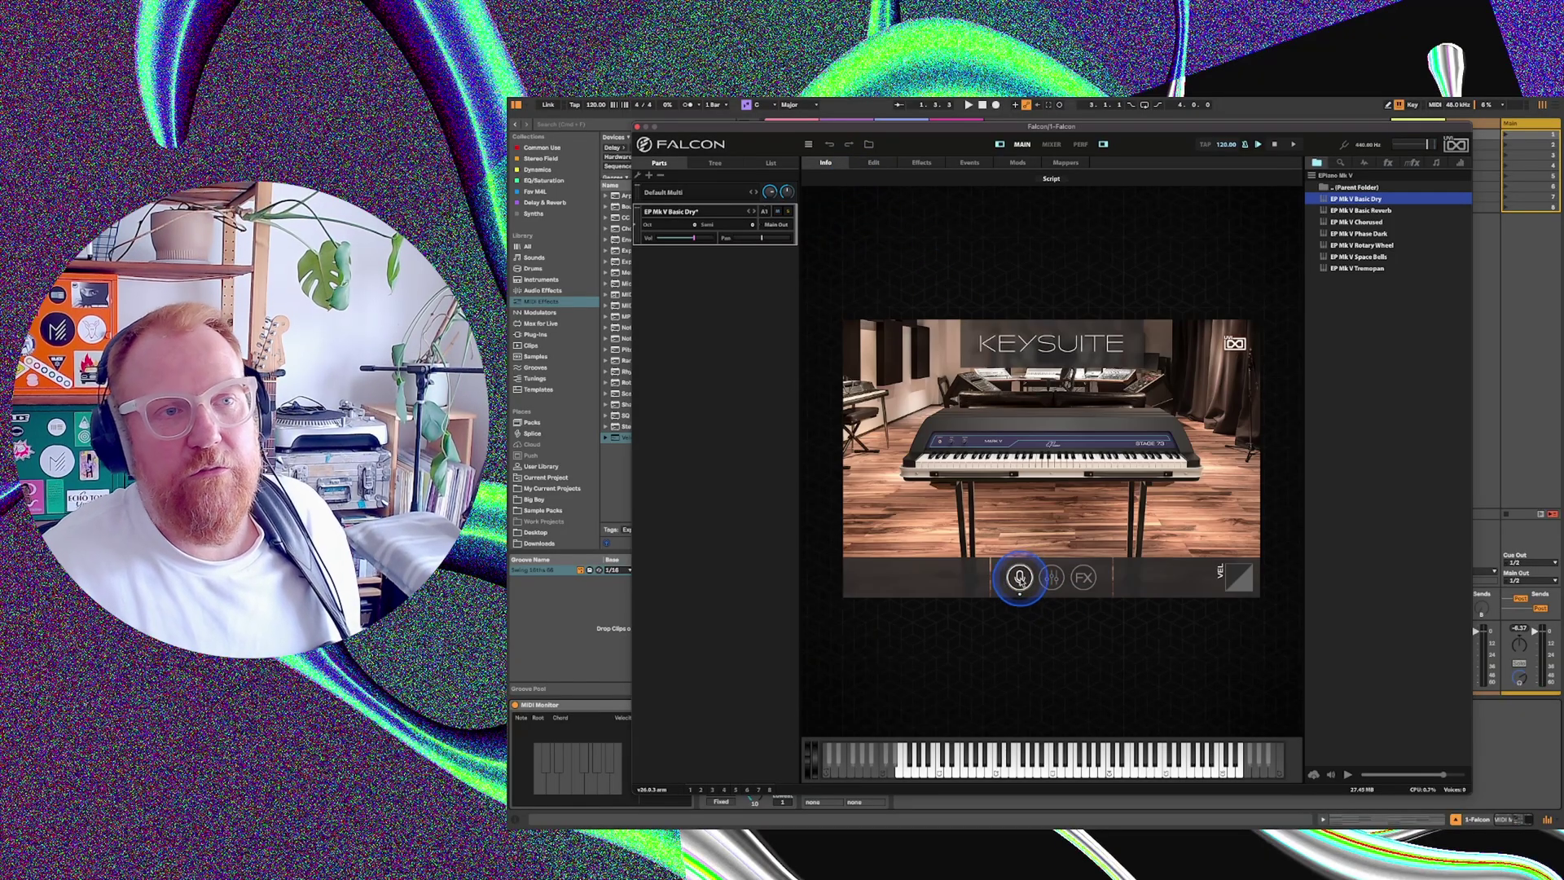
left_click(719, 162)
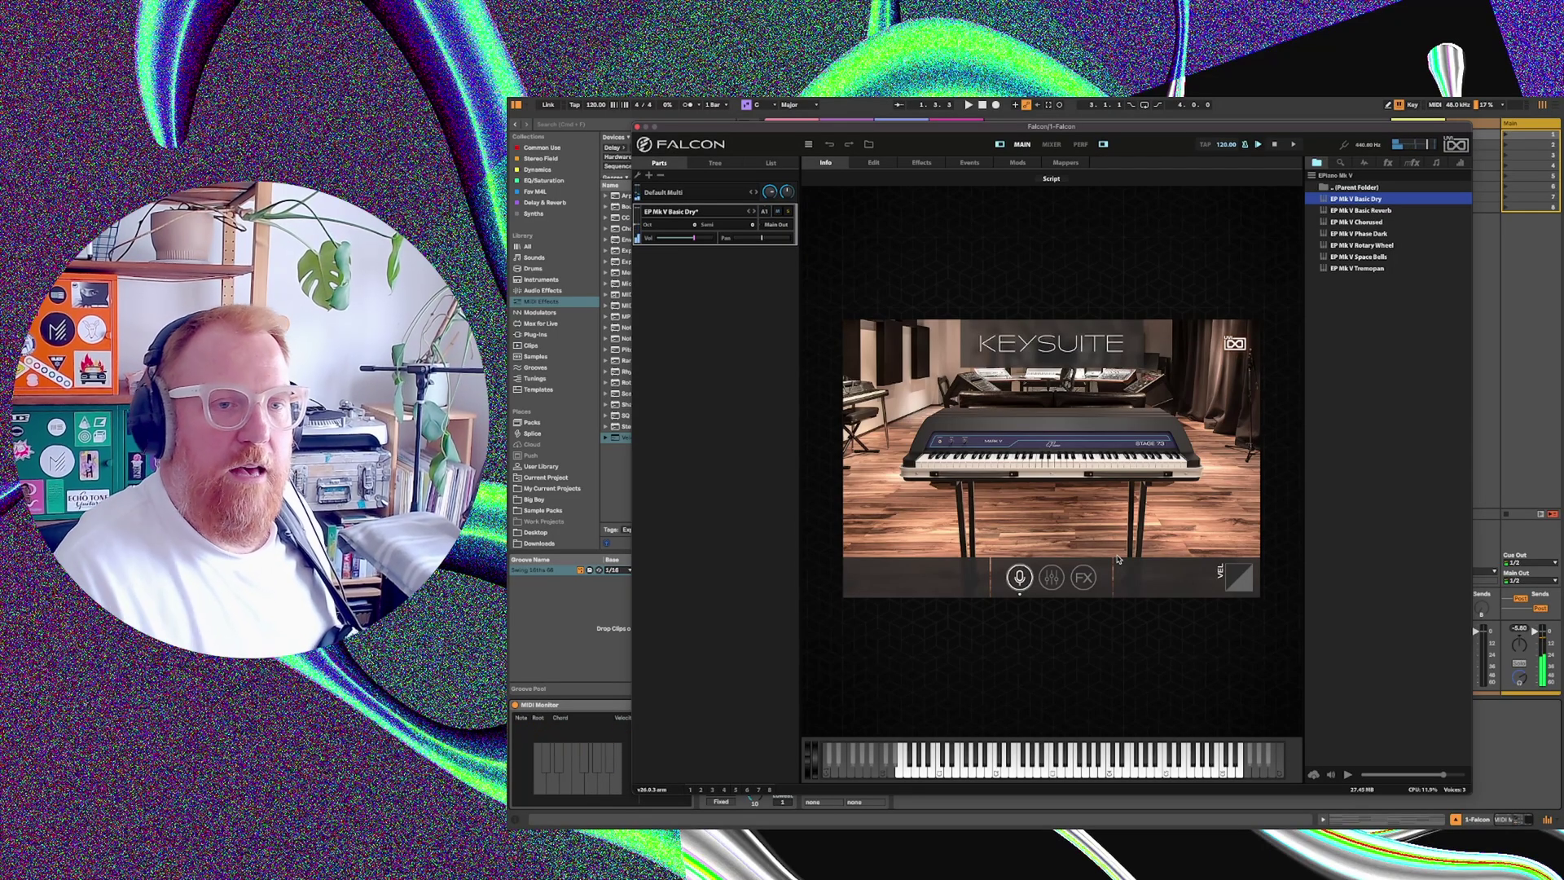
left_click(638, 127)
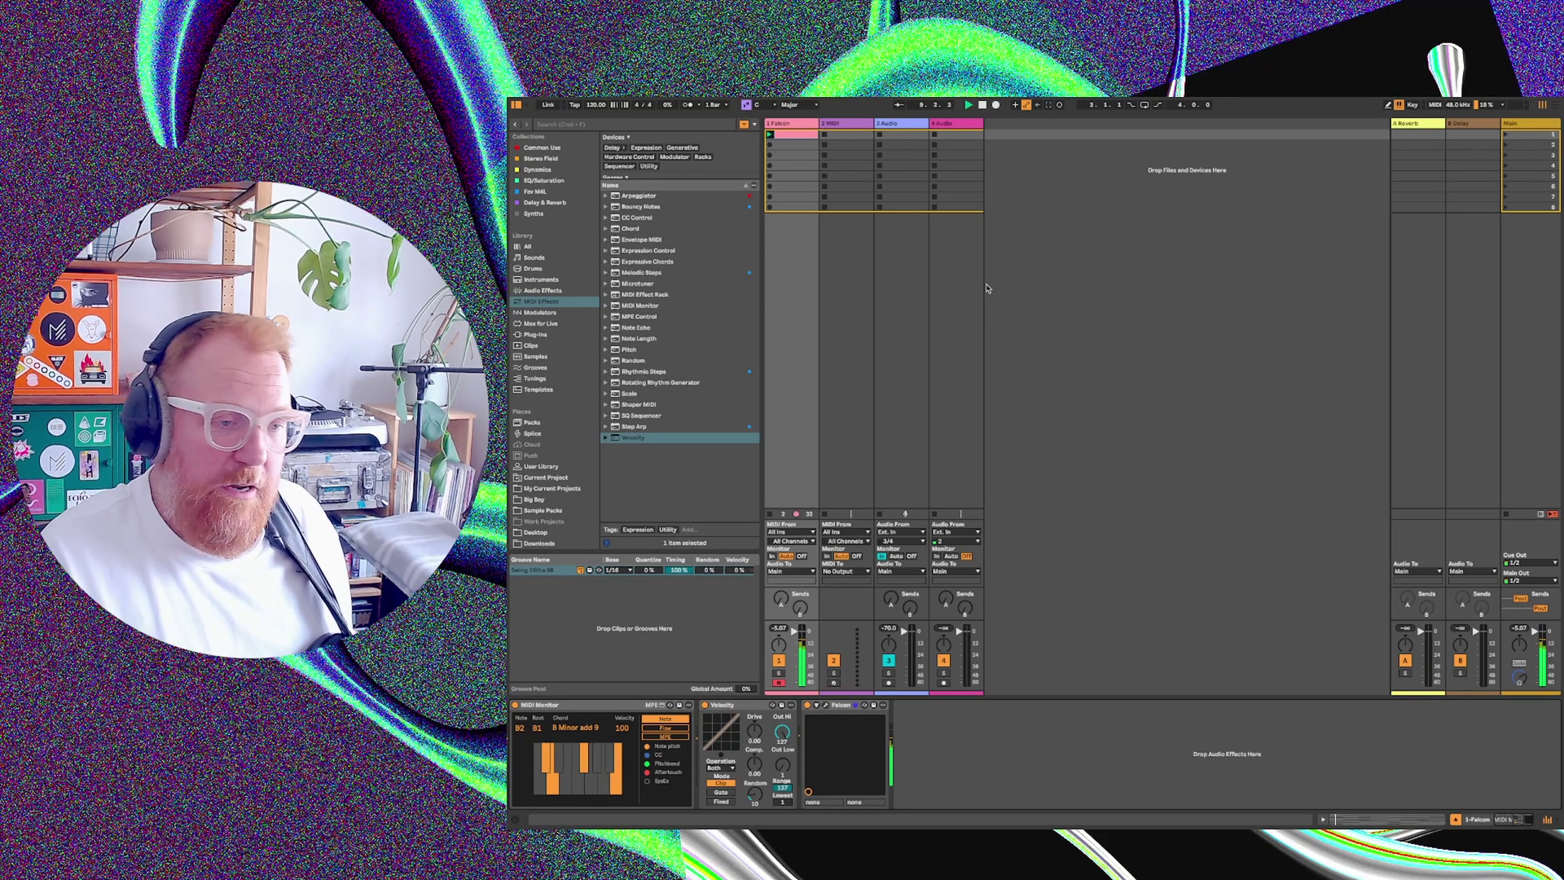
- Stop the chord clip, then play it through once more and stop playback
key("space")
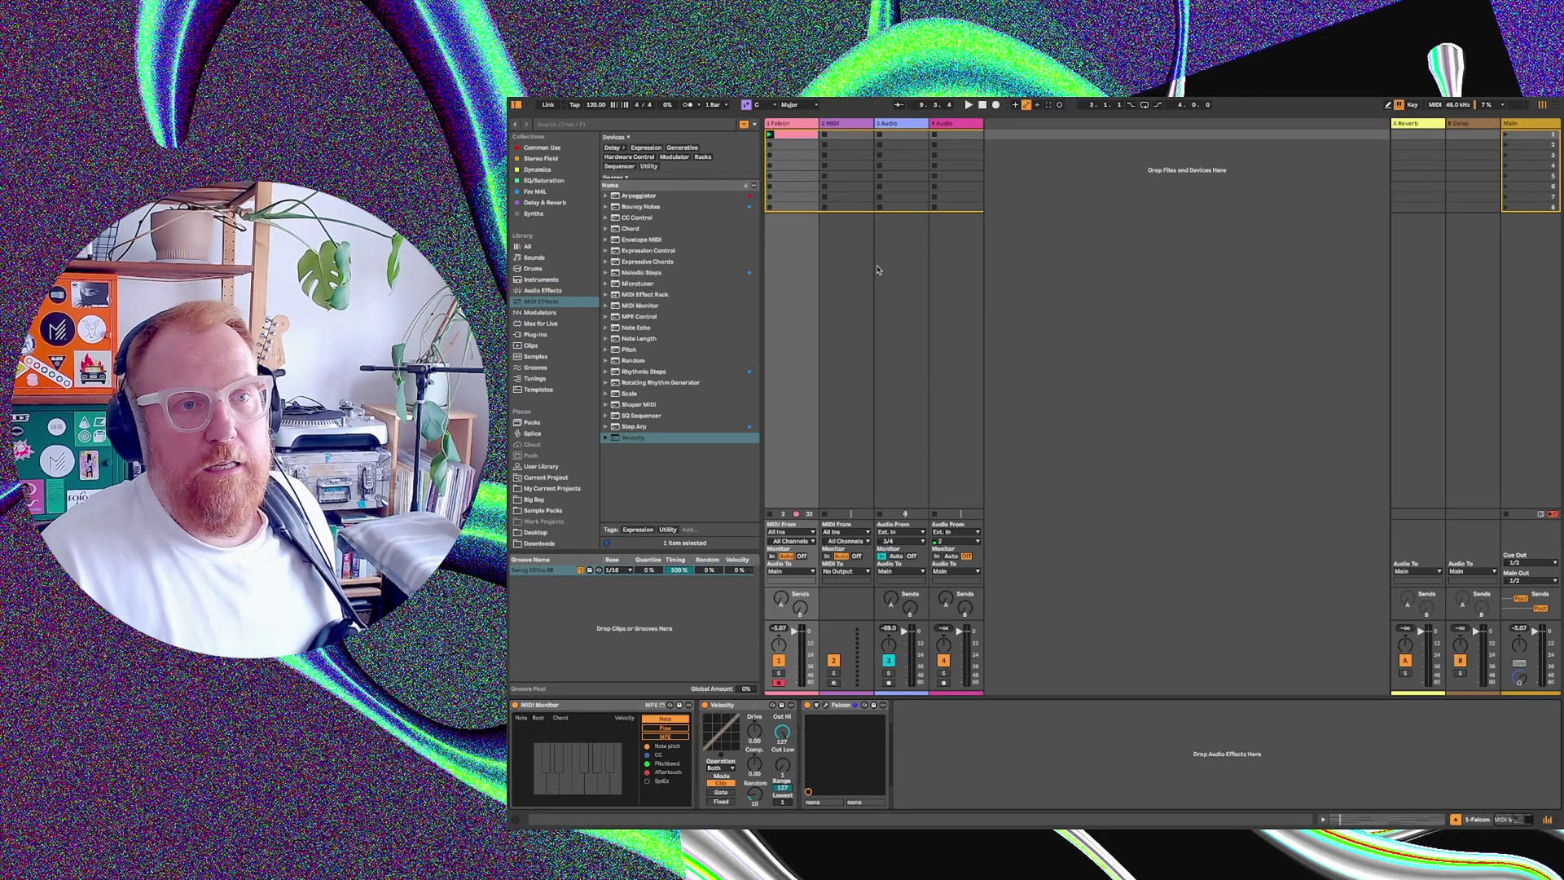
left_click(797, 312)
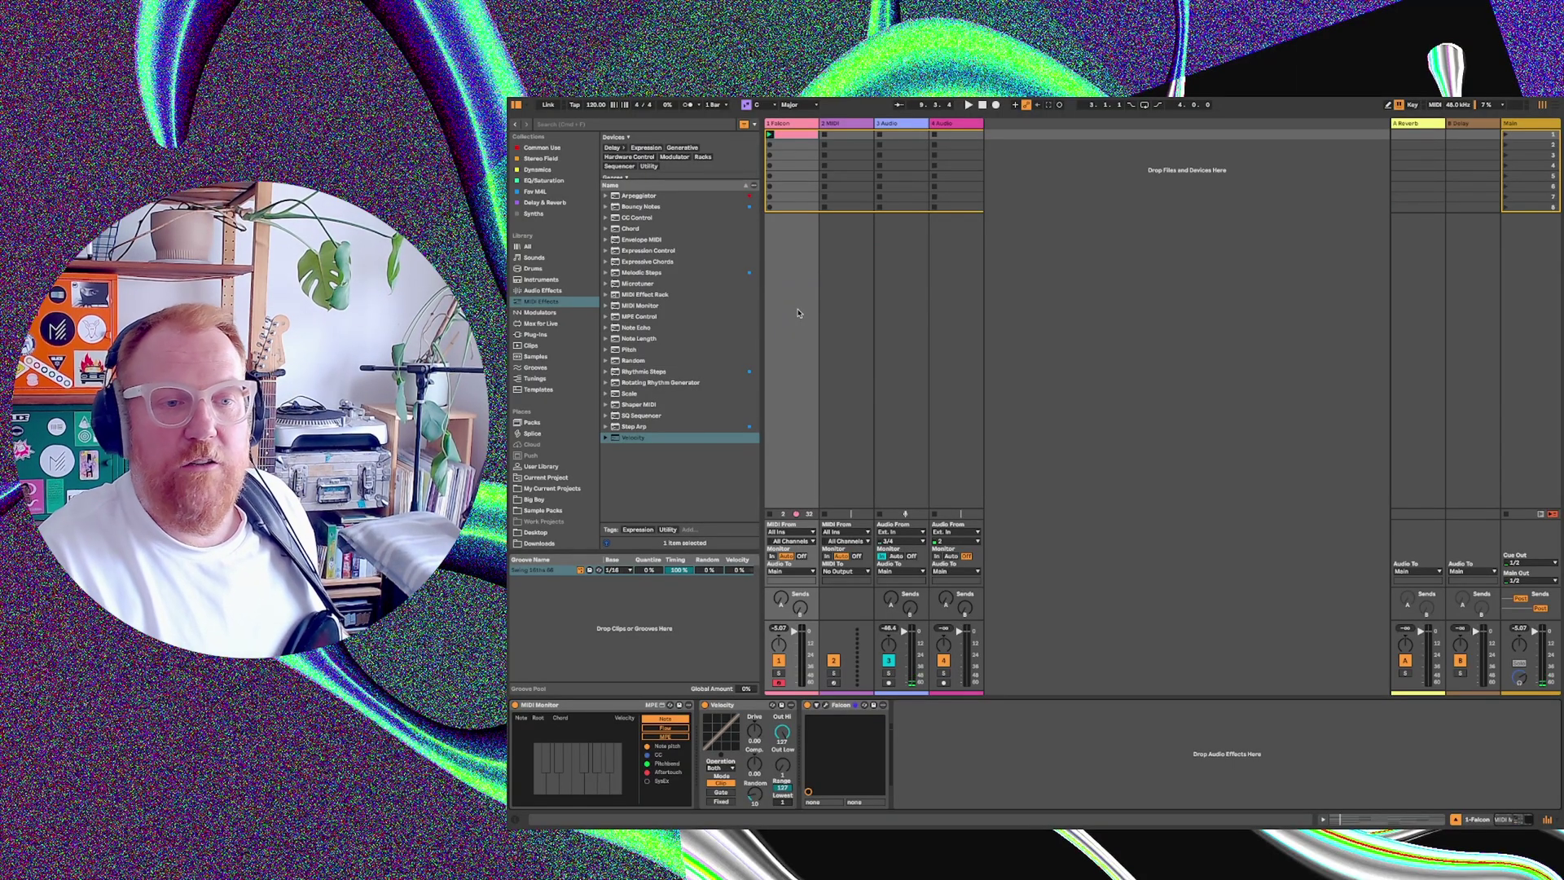
key("space")
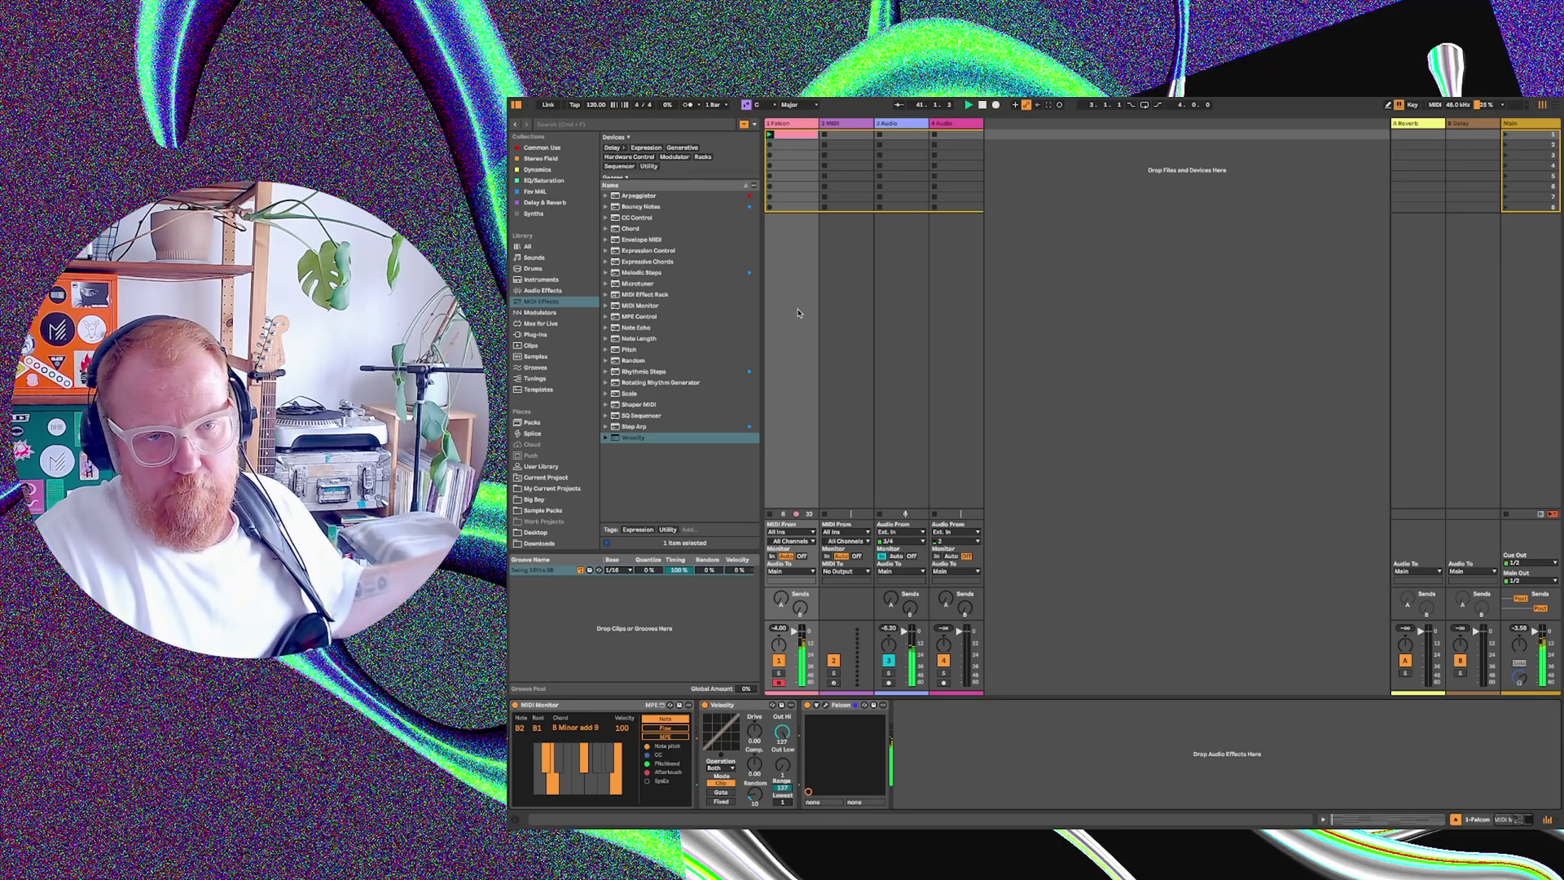
key("space")
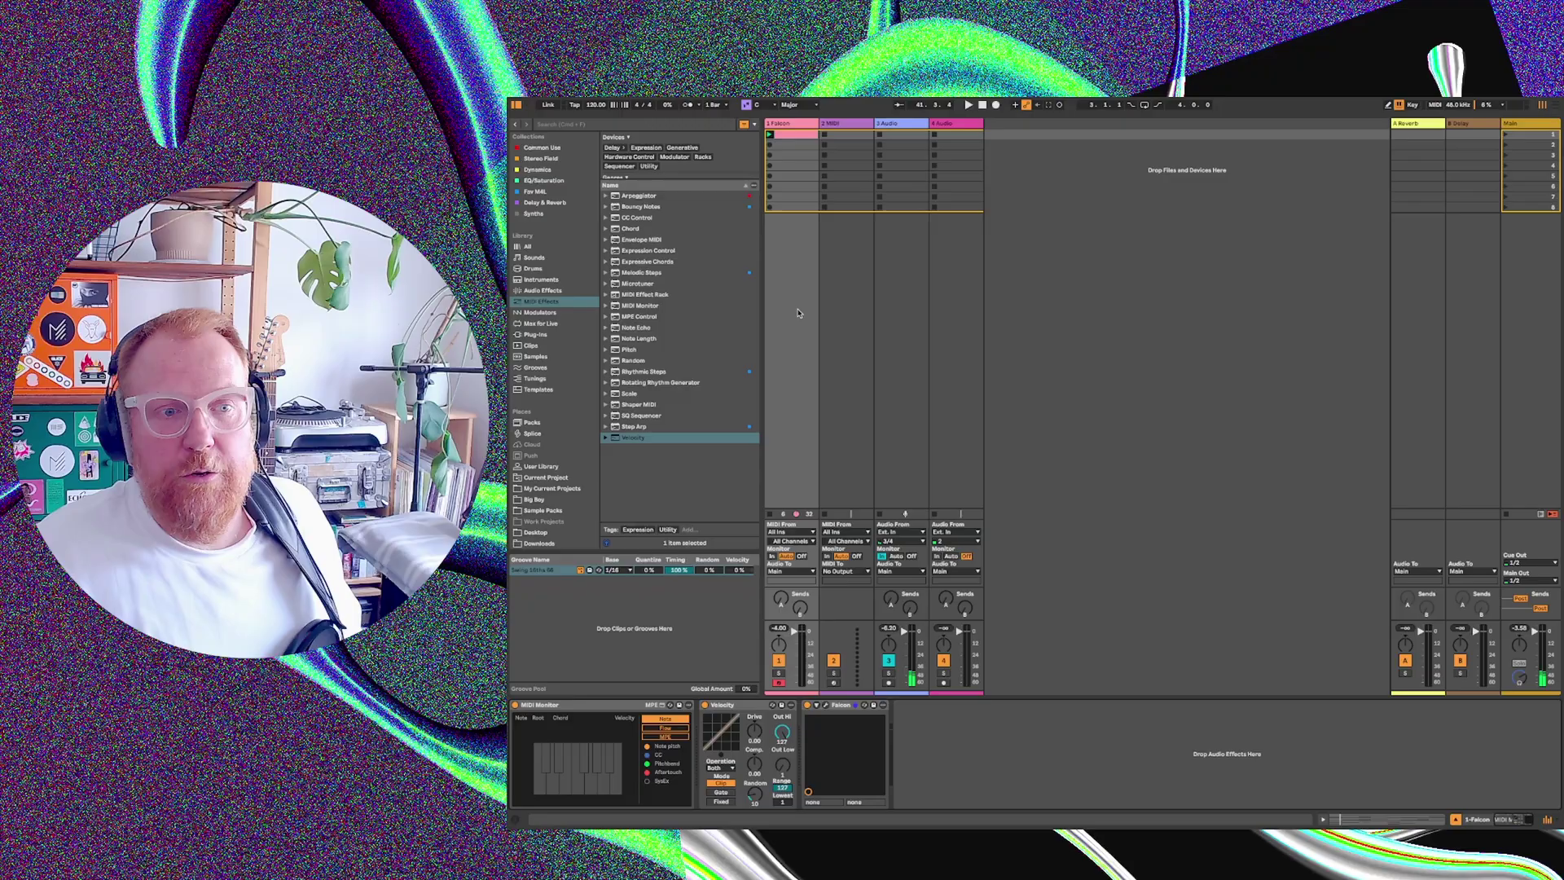
left_click(812, 316)
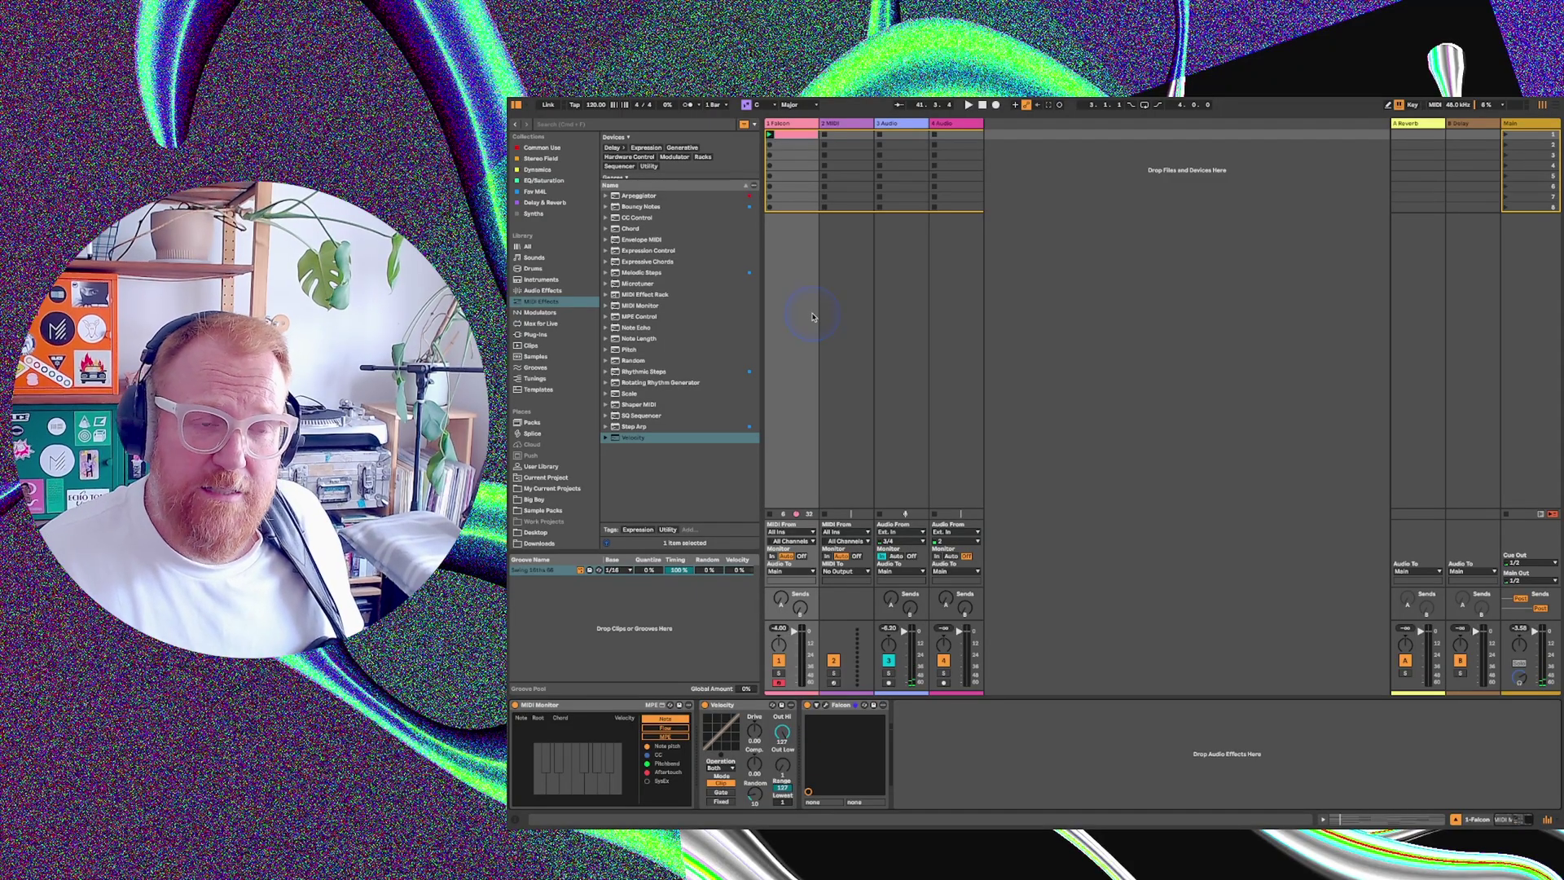
left_click(806, 319)
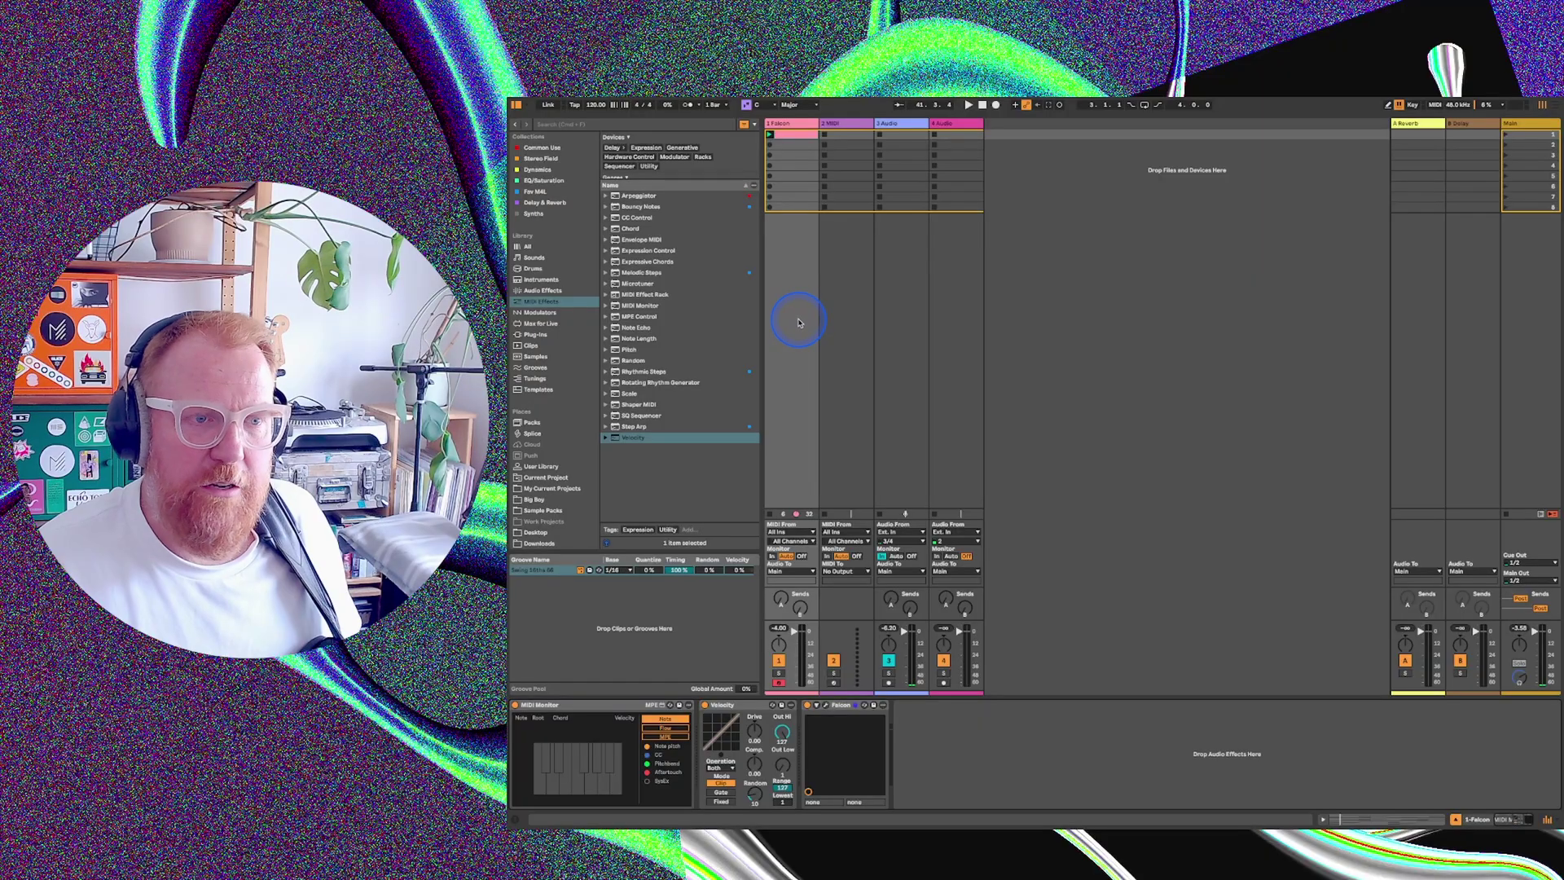
mouse_move(798, 322)
left_mouse_down()
mouse_move(812, 314)
mouse_move(821, 400)
mouse_move(847, 412)
mouse_move(816, 387)
left_mouse_up()
mouse_move(803, 296)
left_mouse_down()
mouse_move(931, 387)
mouse_move(794, 138)
left_mouse_up()
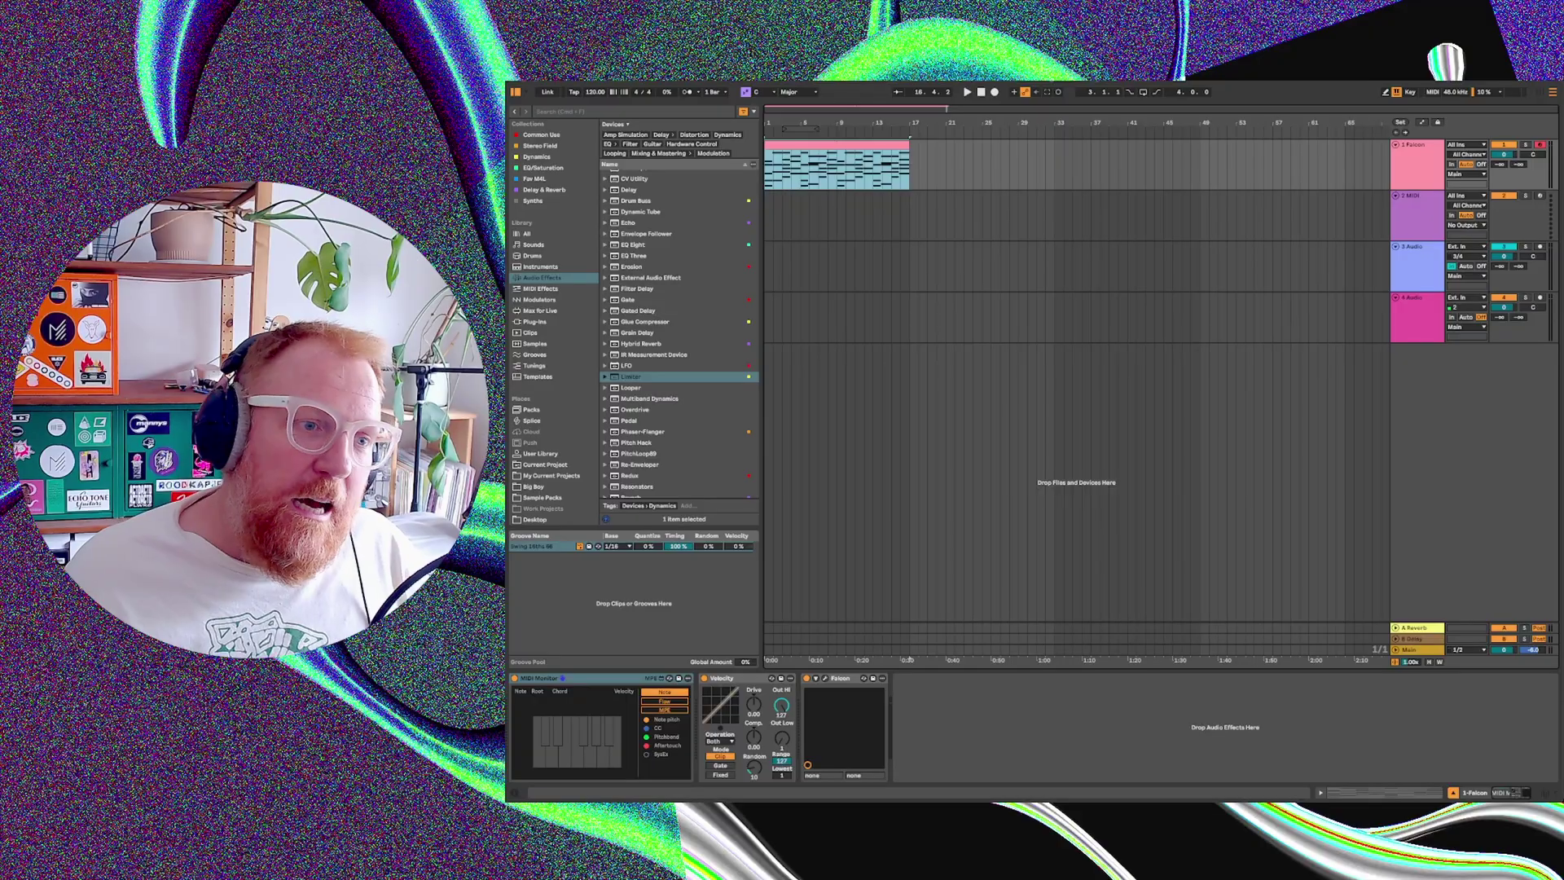
- Audition the Falcon chord clip in the Arrangement and select the whole 16-bar clip
left_click(826, 141)
key("space")
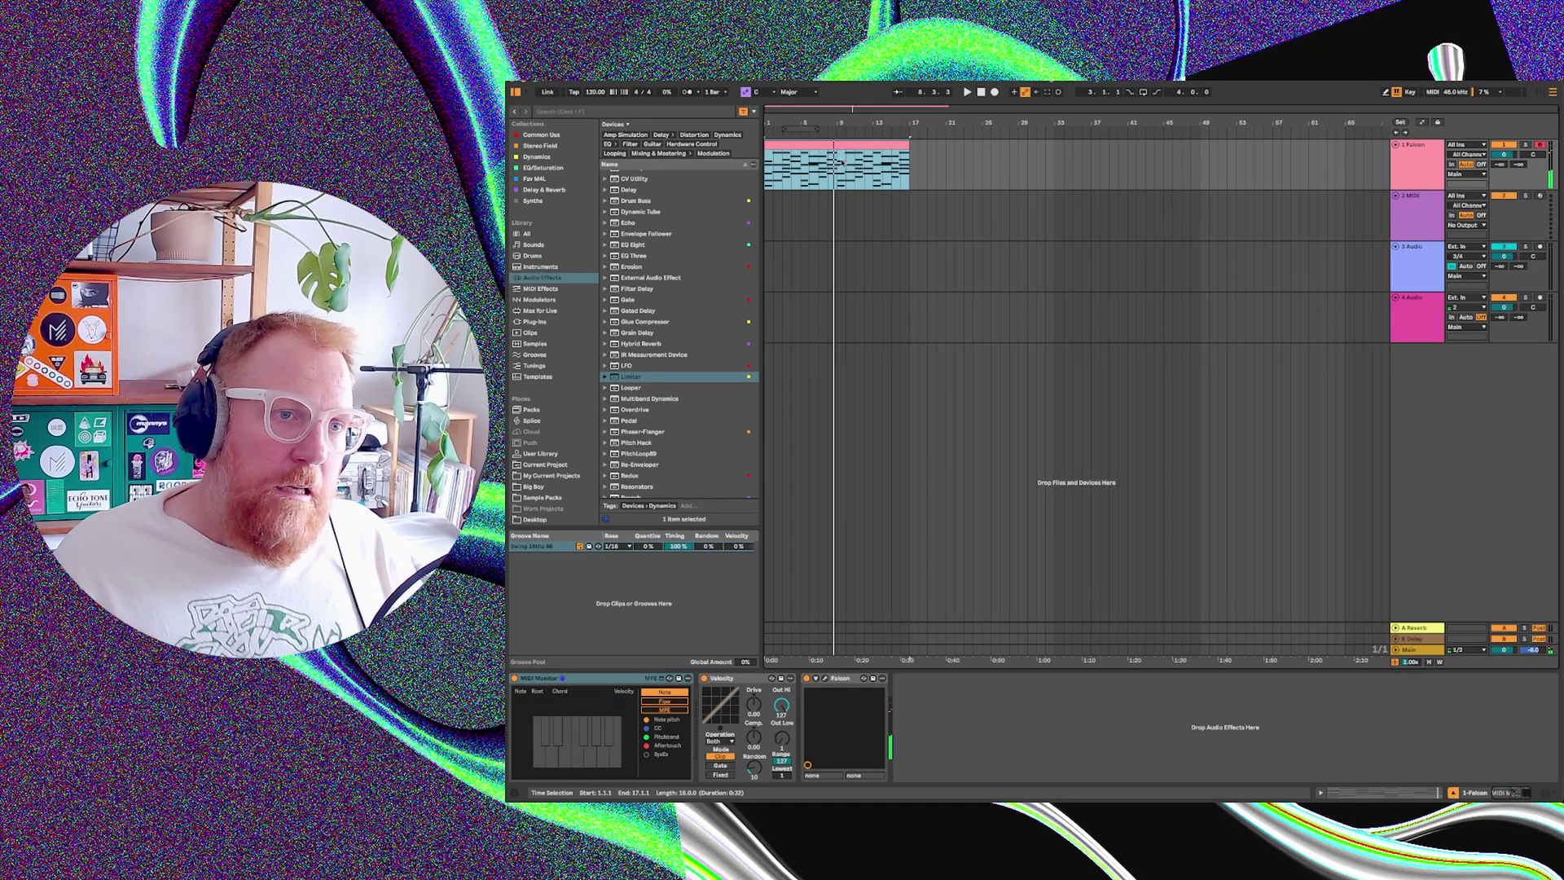
left_click(834, 168)
key("space")
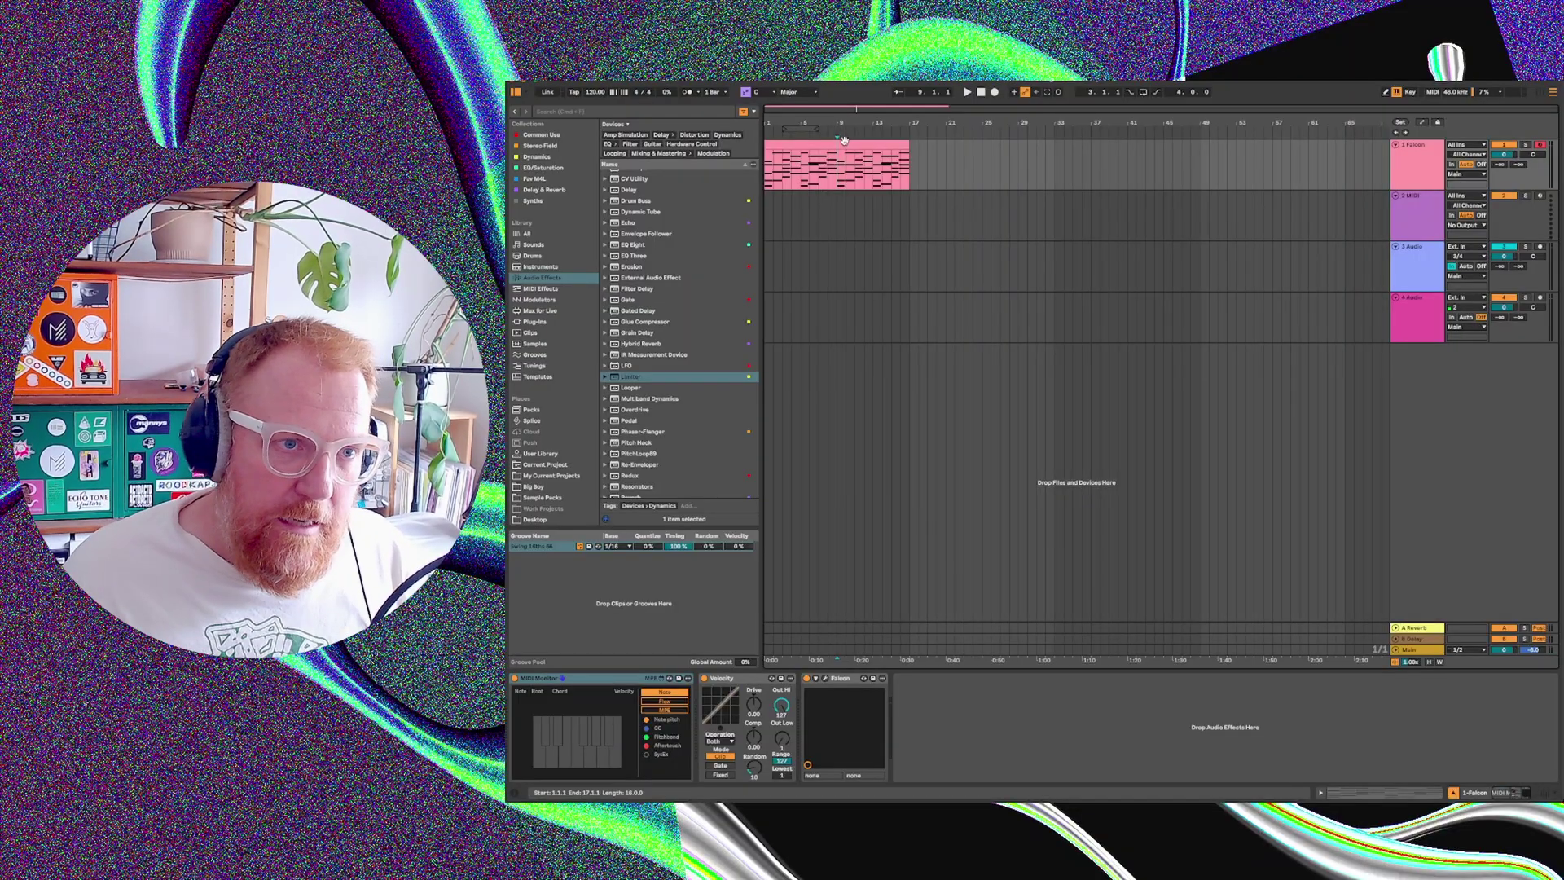
left_click(815, 145)
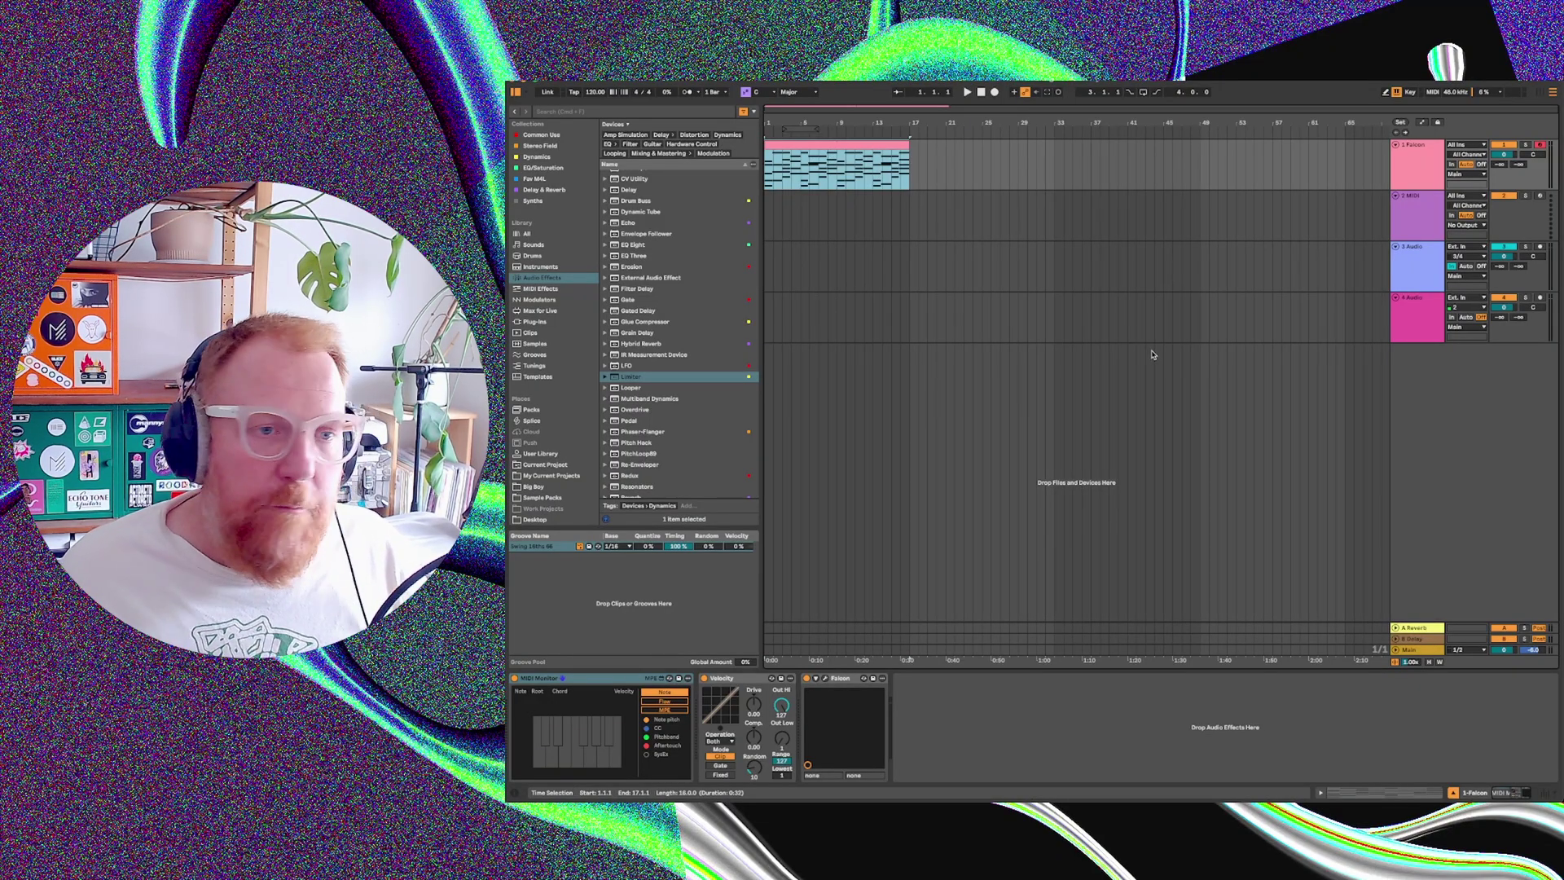
- Switch to Suno and remove the Autechre-03 audio from the song creation form
key("super+Tab")
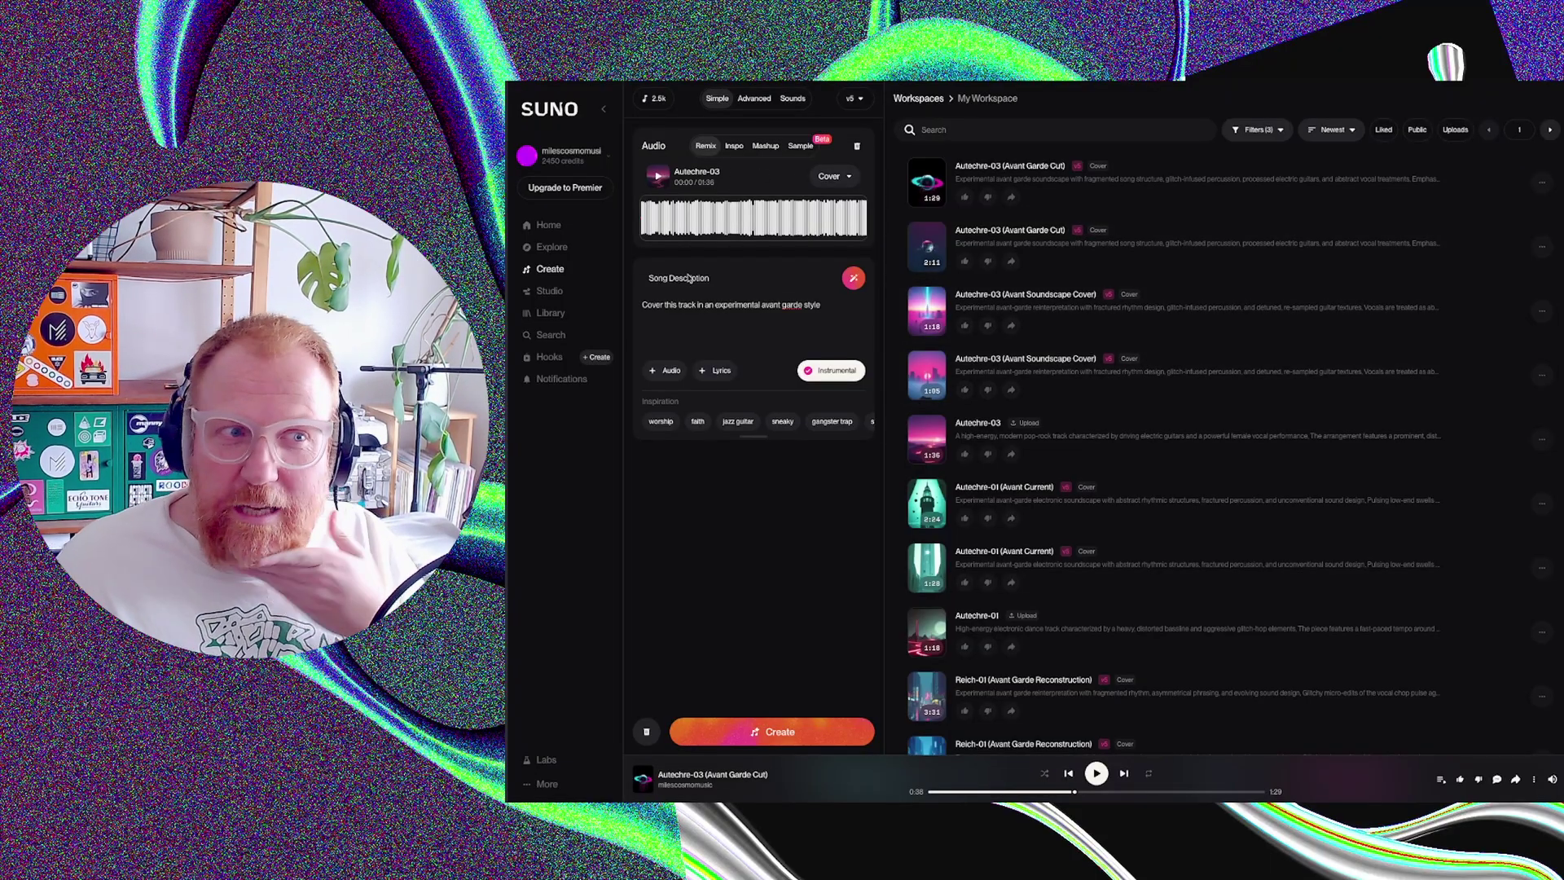
left_click(857, 146)
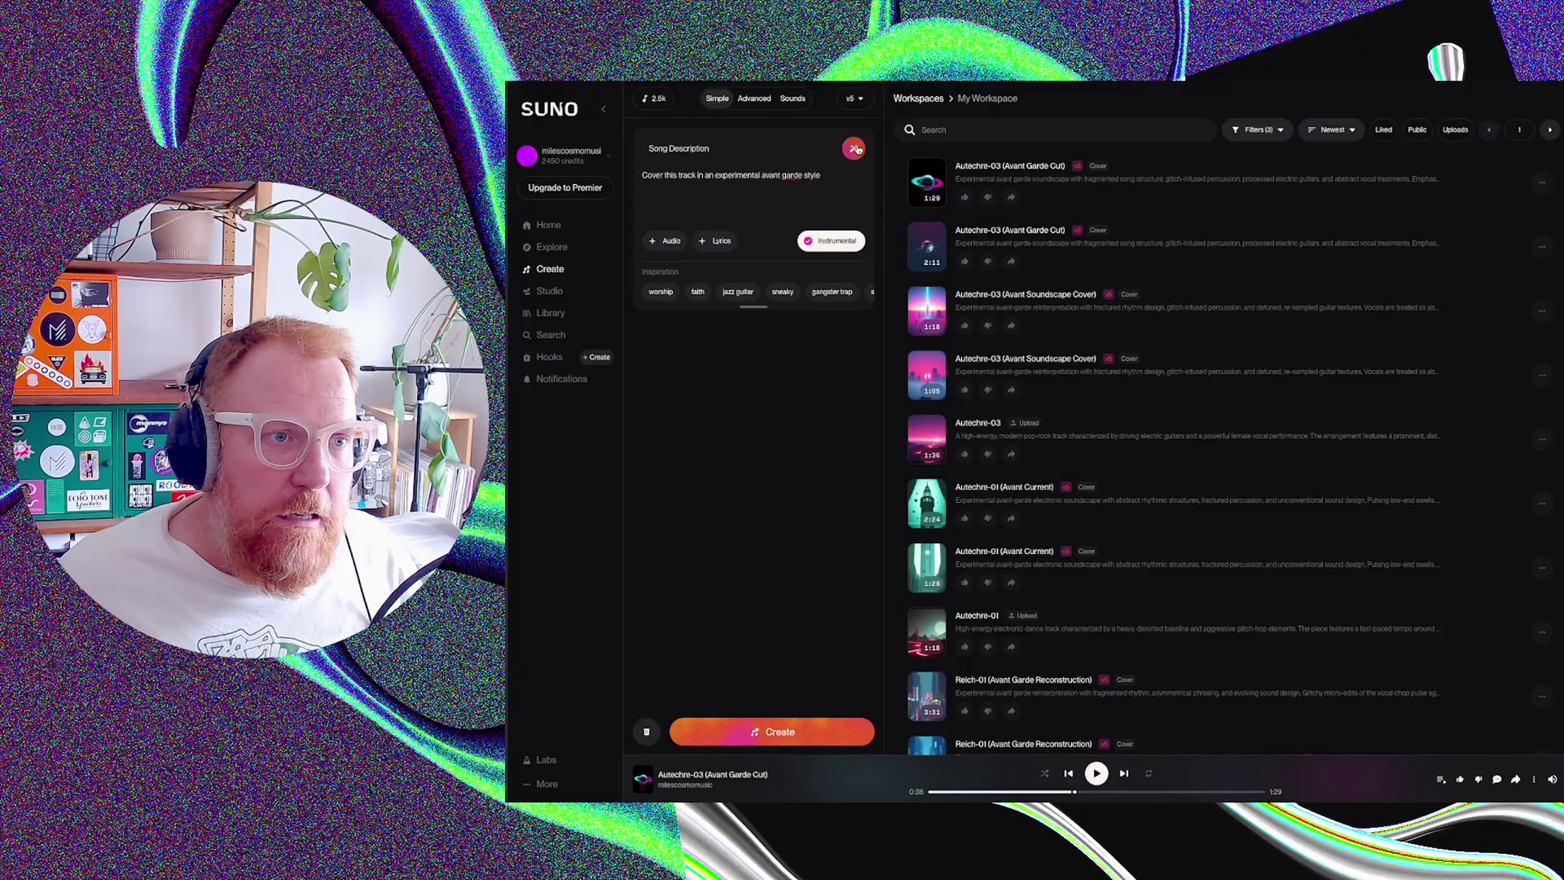
- Upload the AI Generated Chord Progression - Electric Piano recording from the "Loops and Beats to Feed the AI" folder and save it at full length
left_click(672, 242)
left_click(680, 192)
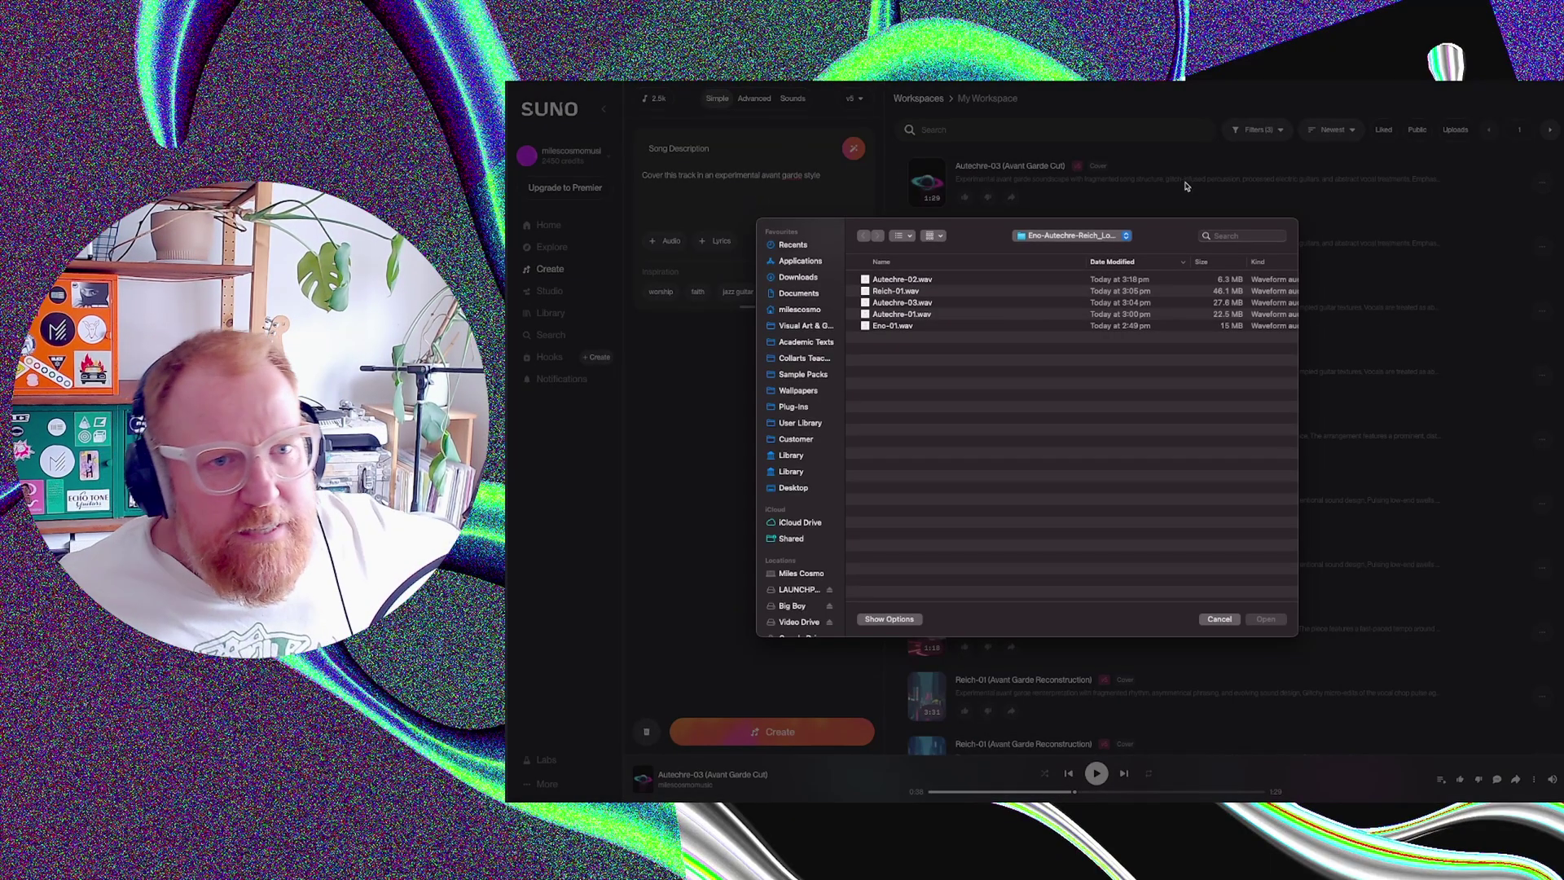
left_click(1063, 237)
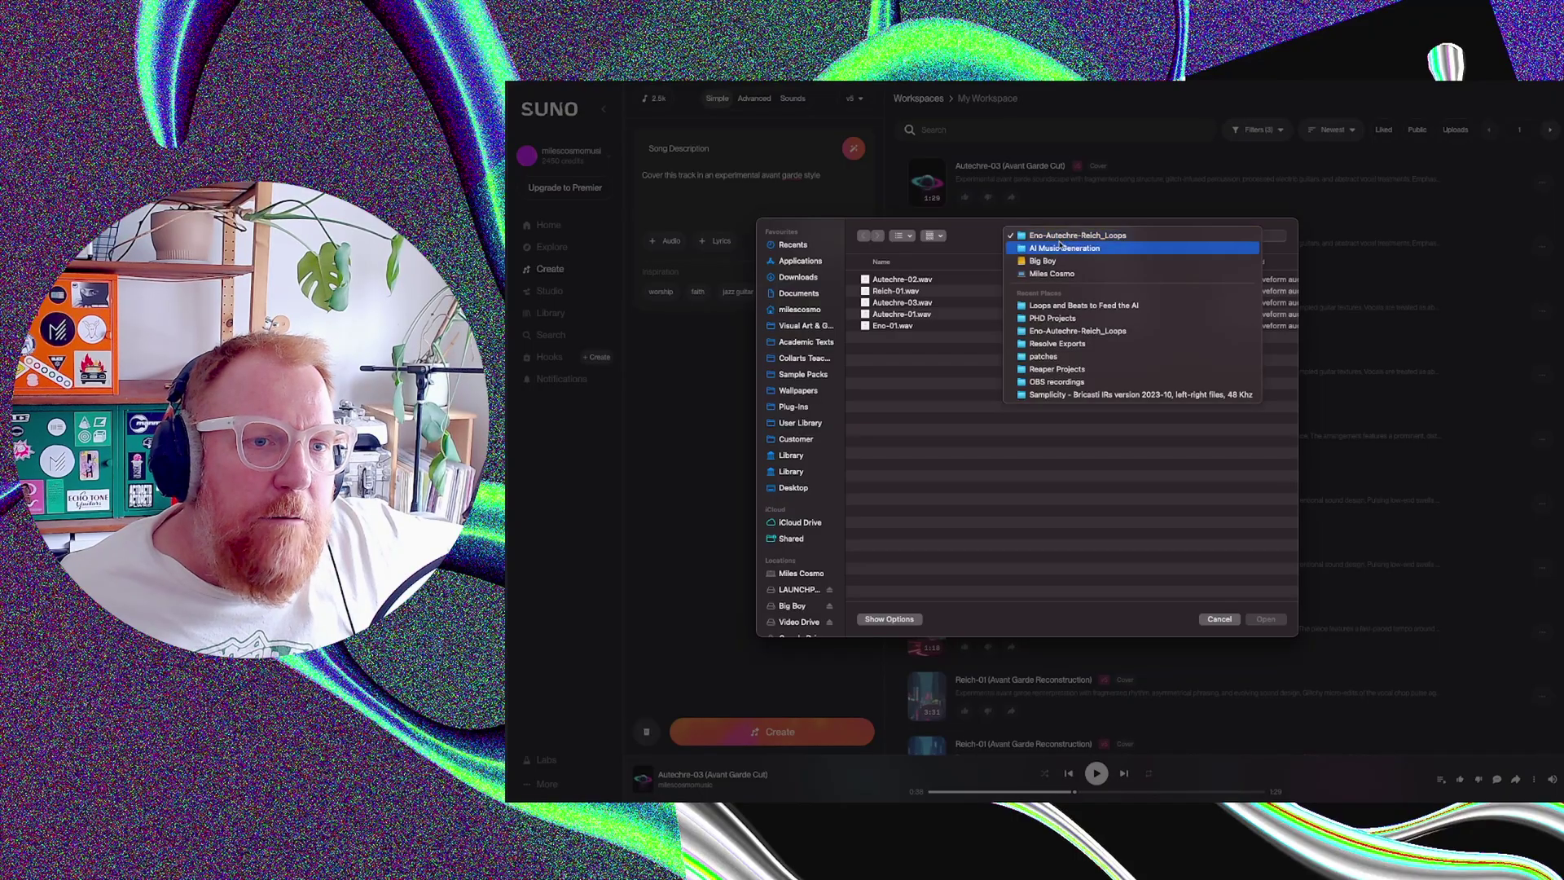
left_click(1063, 249)
double_click(900, 283)
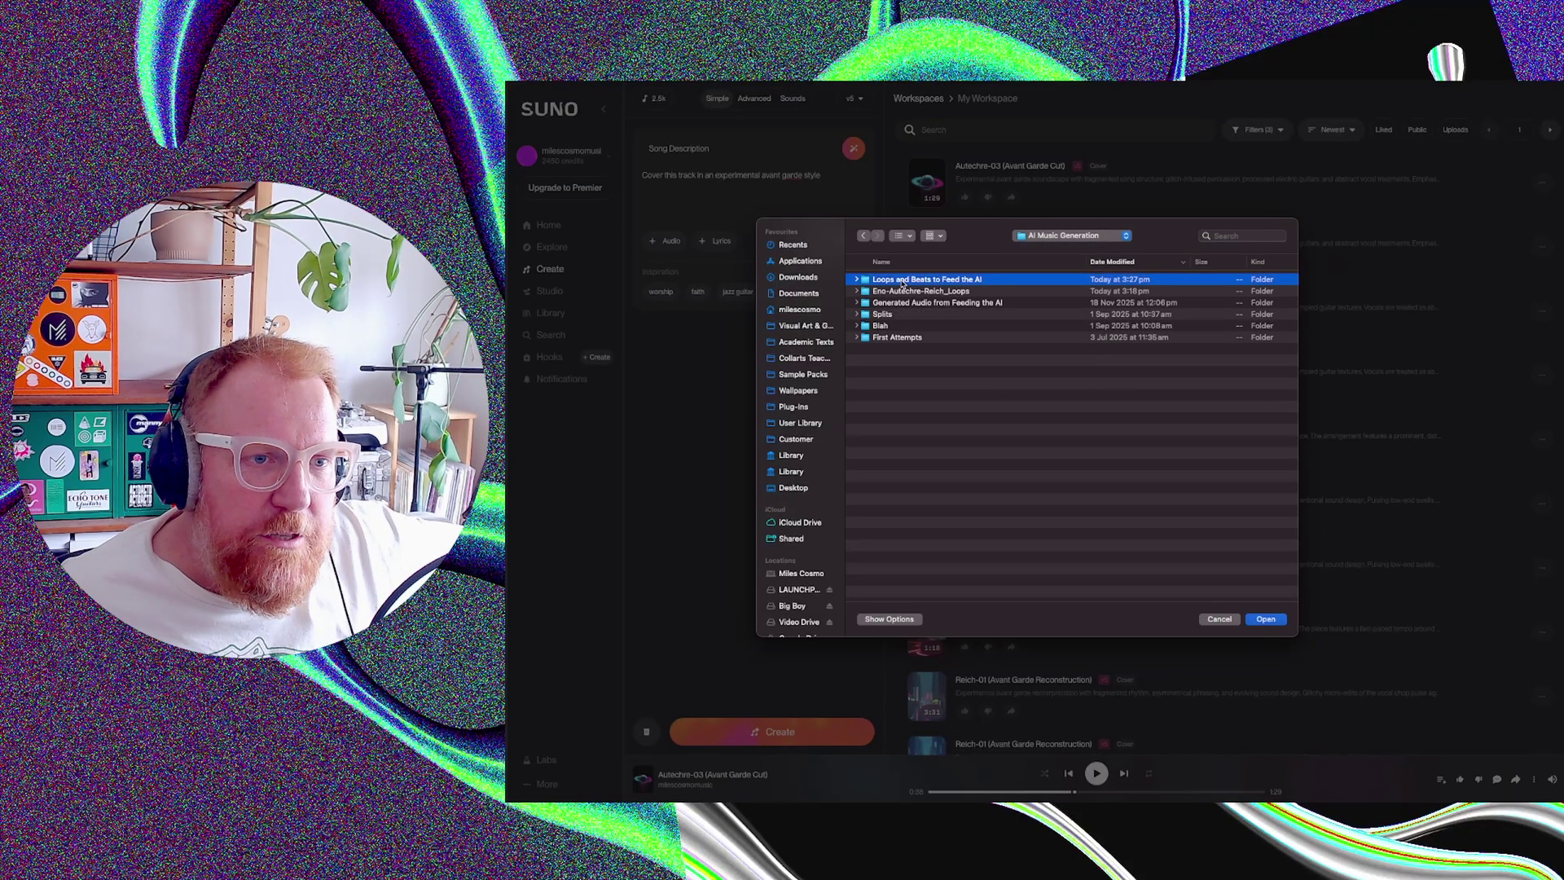
double_click(898, 283)
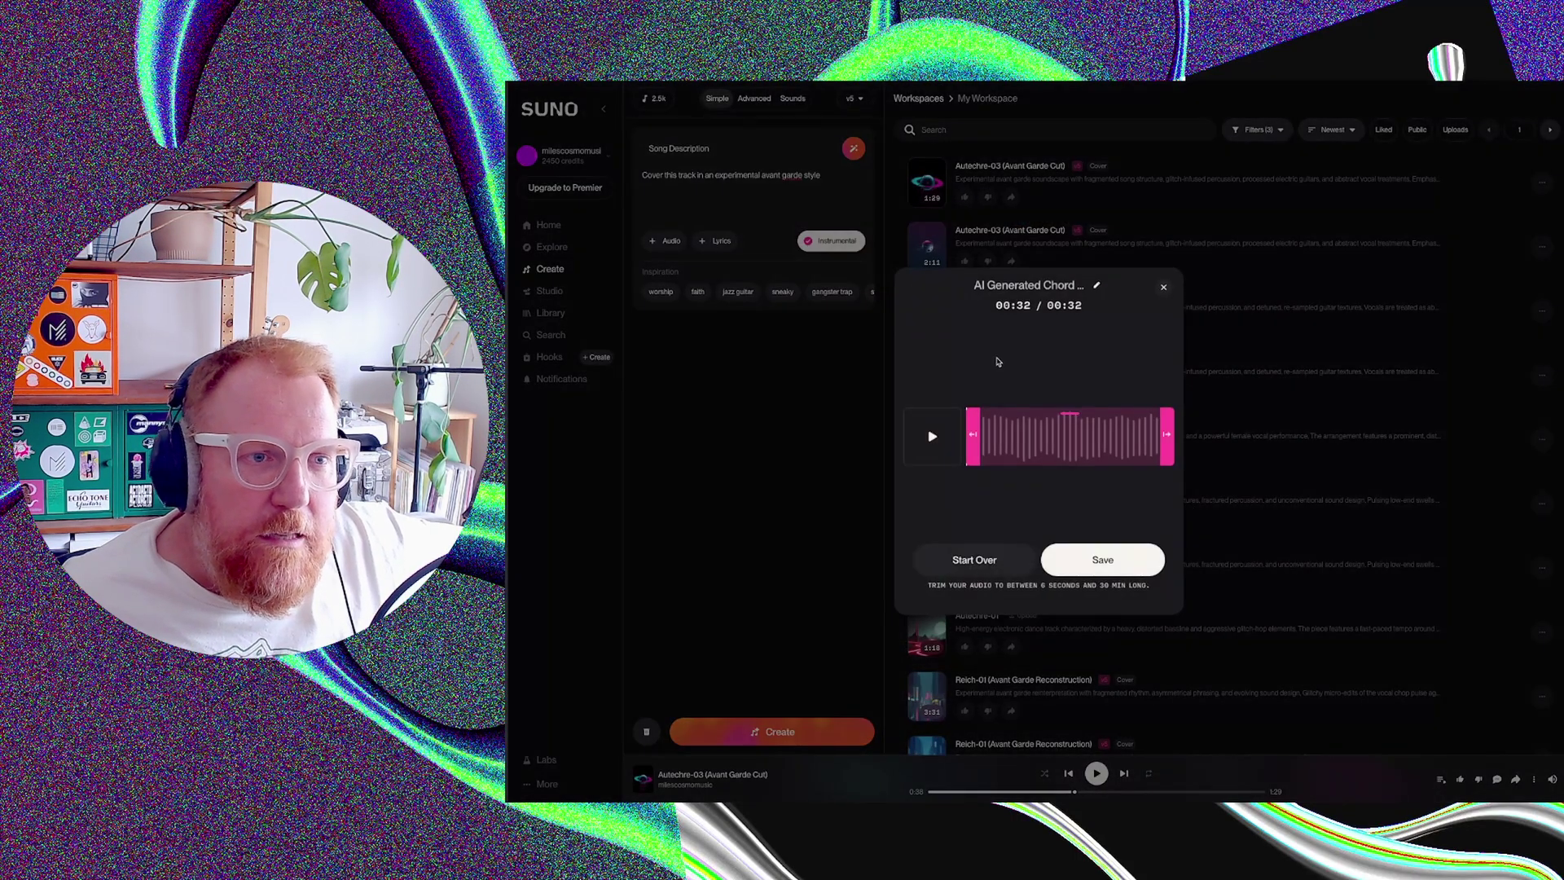
left_click(1108, 568)
left_click(1086, 600)
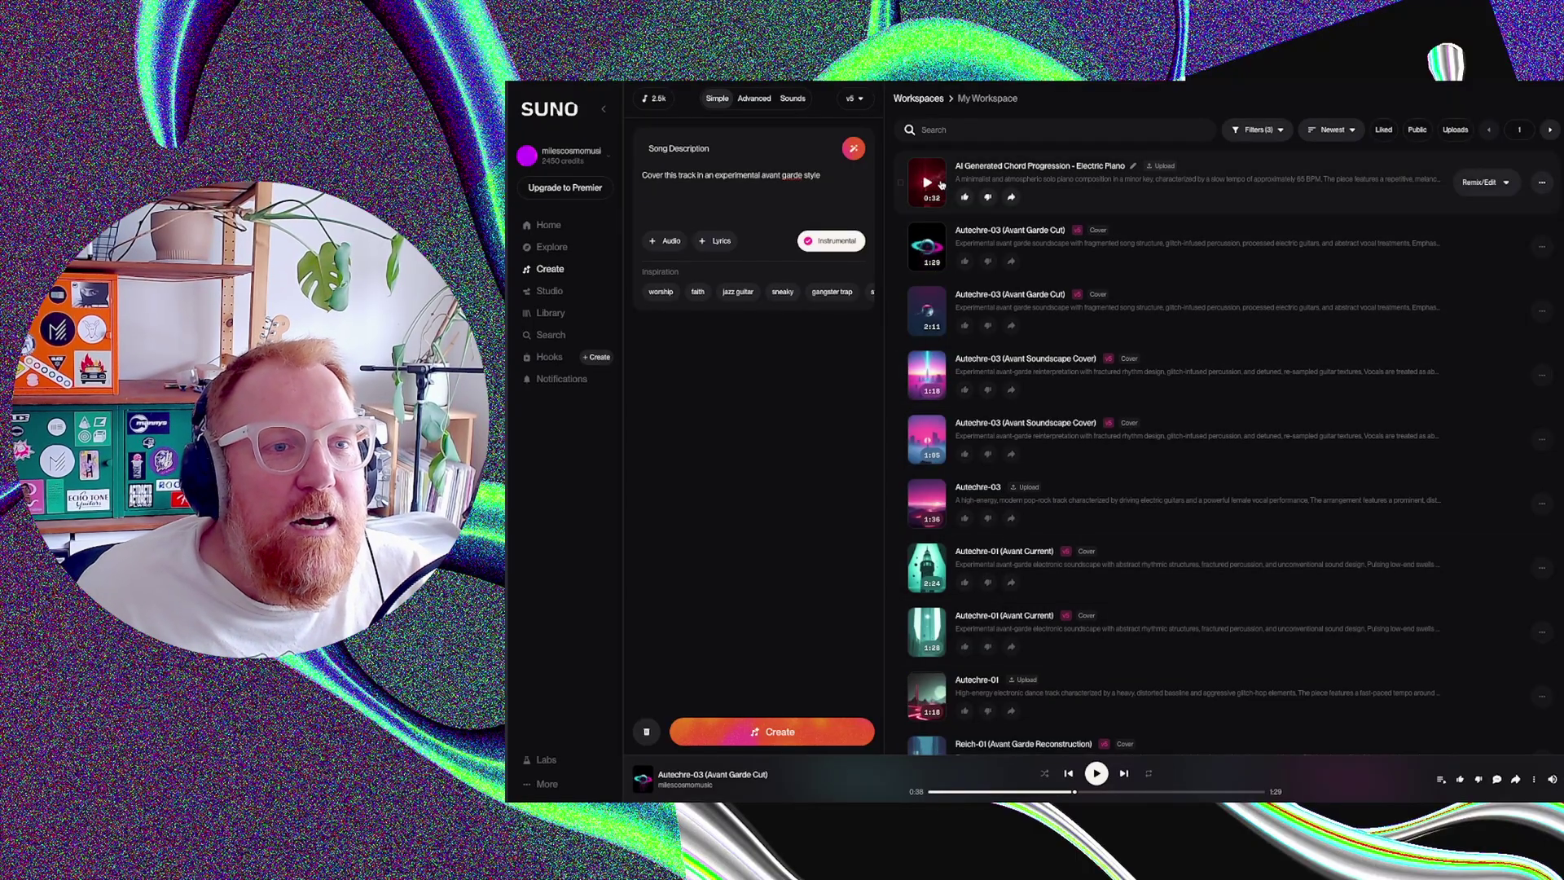
- Preview the uploaded AI Generated Chord Progression - Electric Piano track briefly and set it as the source for a Cover
left_click(927, 183)
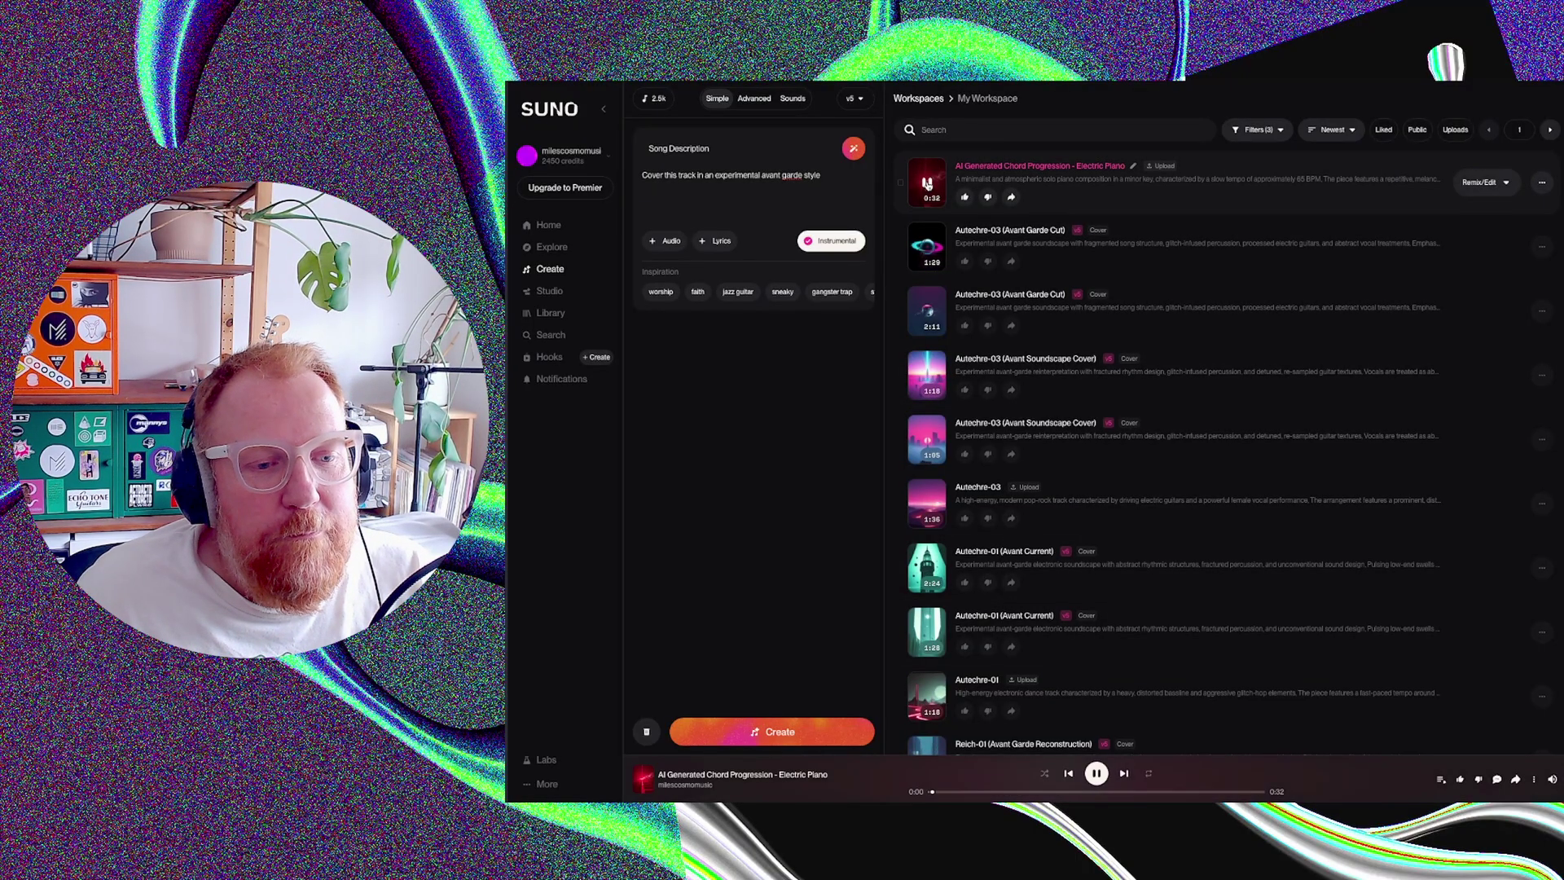
left_click(927, 183)
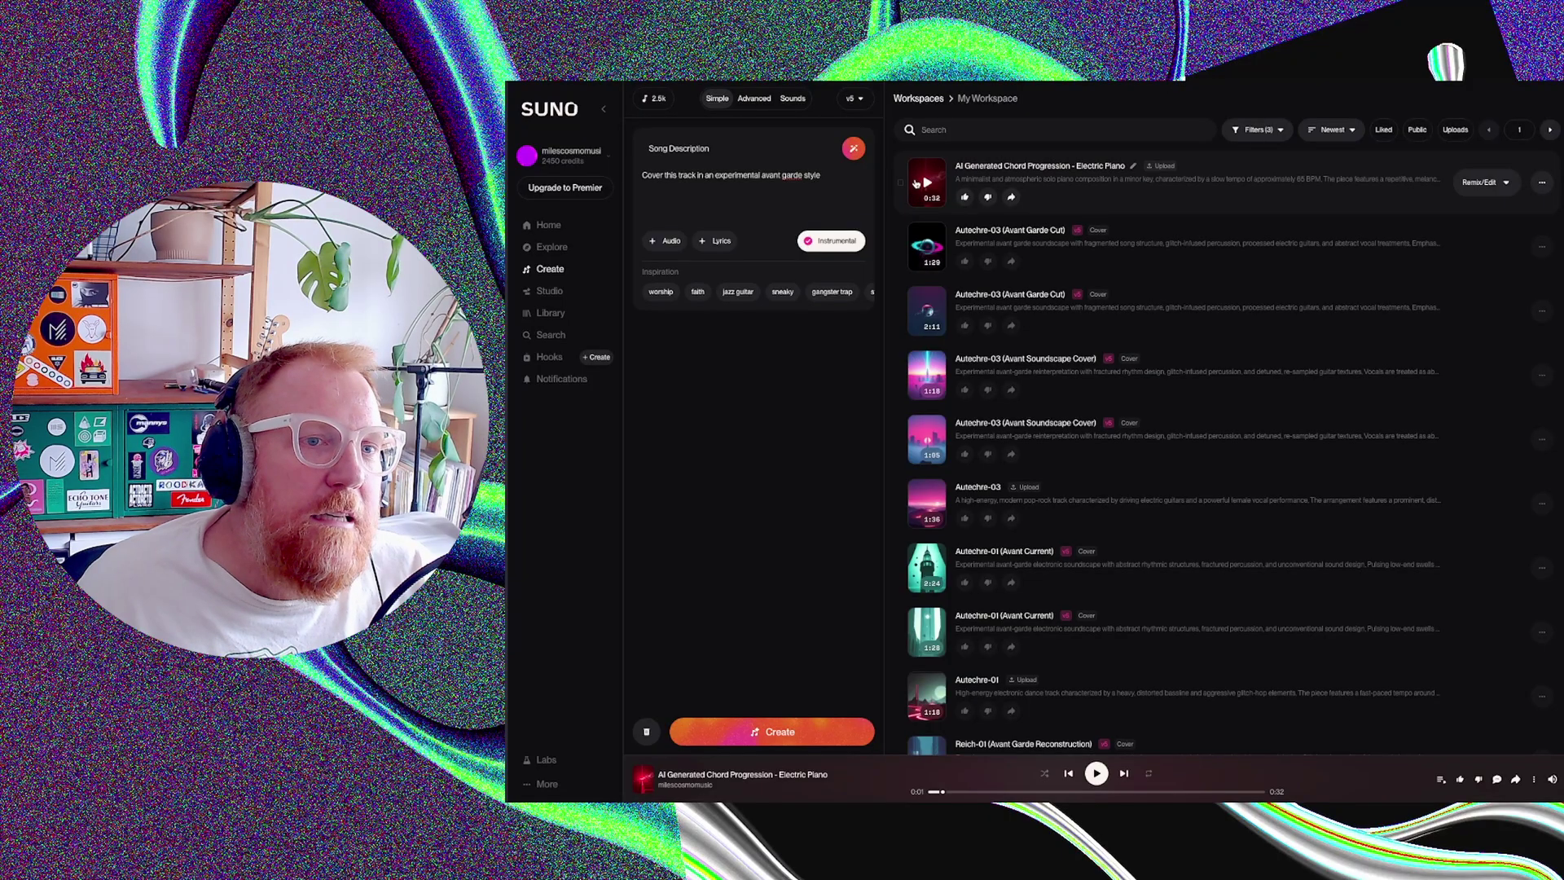
left_click(1475, 184)
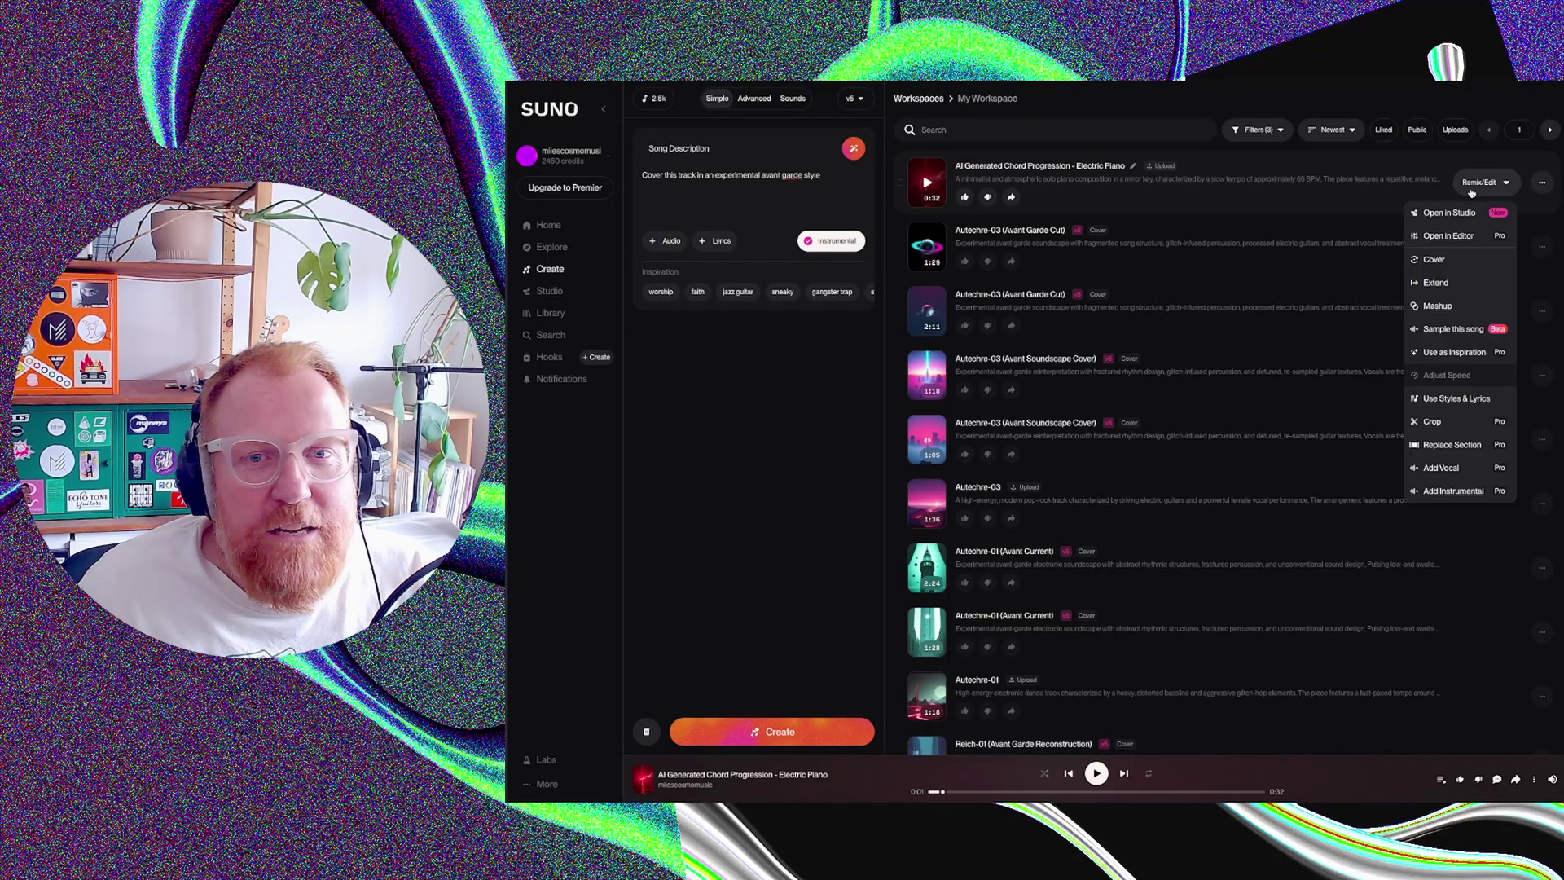
left_click(1436, 261)
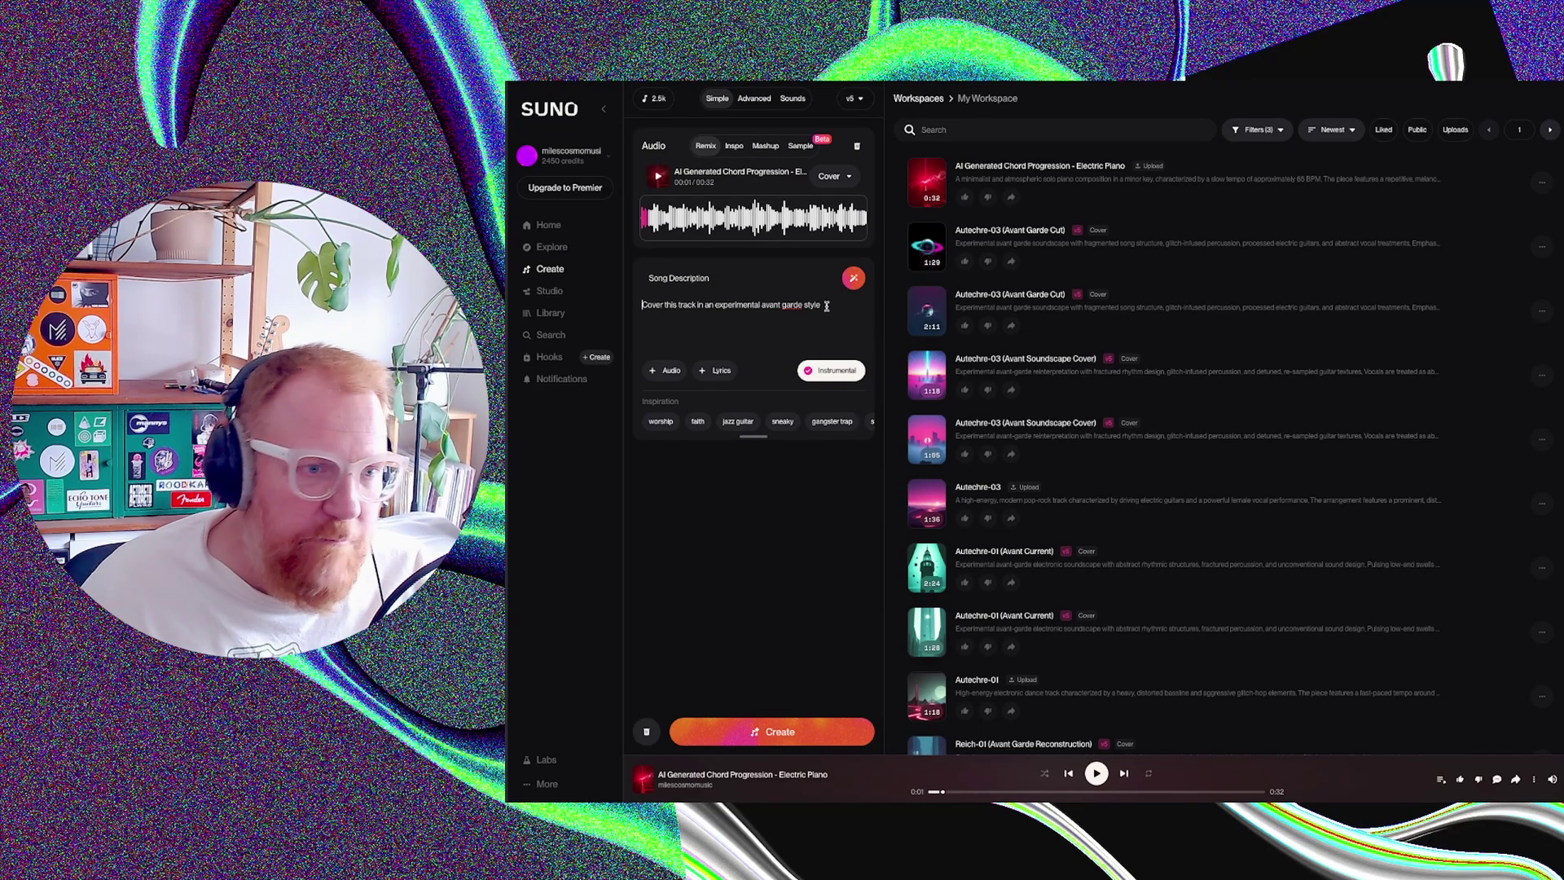
- Extend the song description with "similar to musique concrete" and generate the cover
left_click(827, 306)
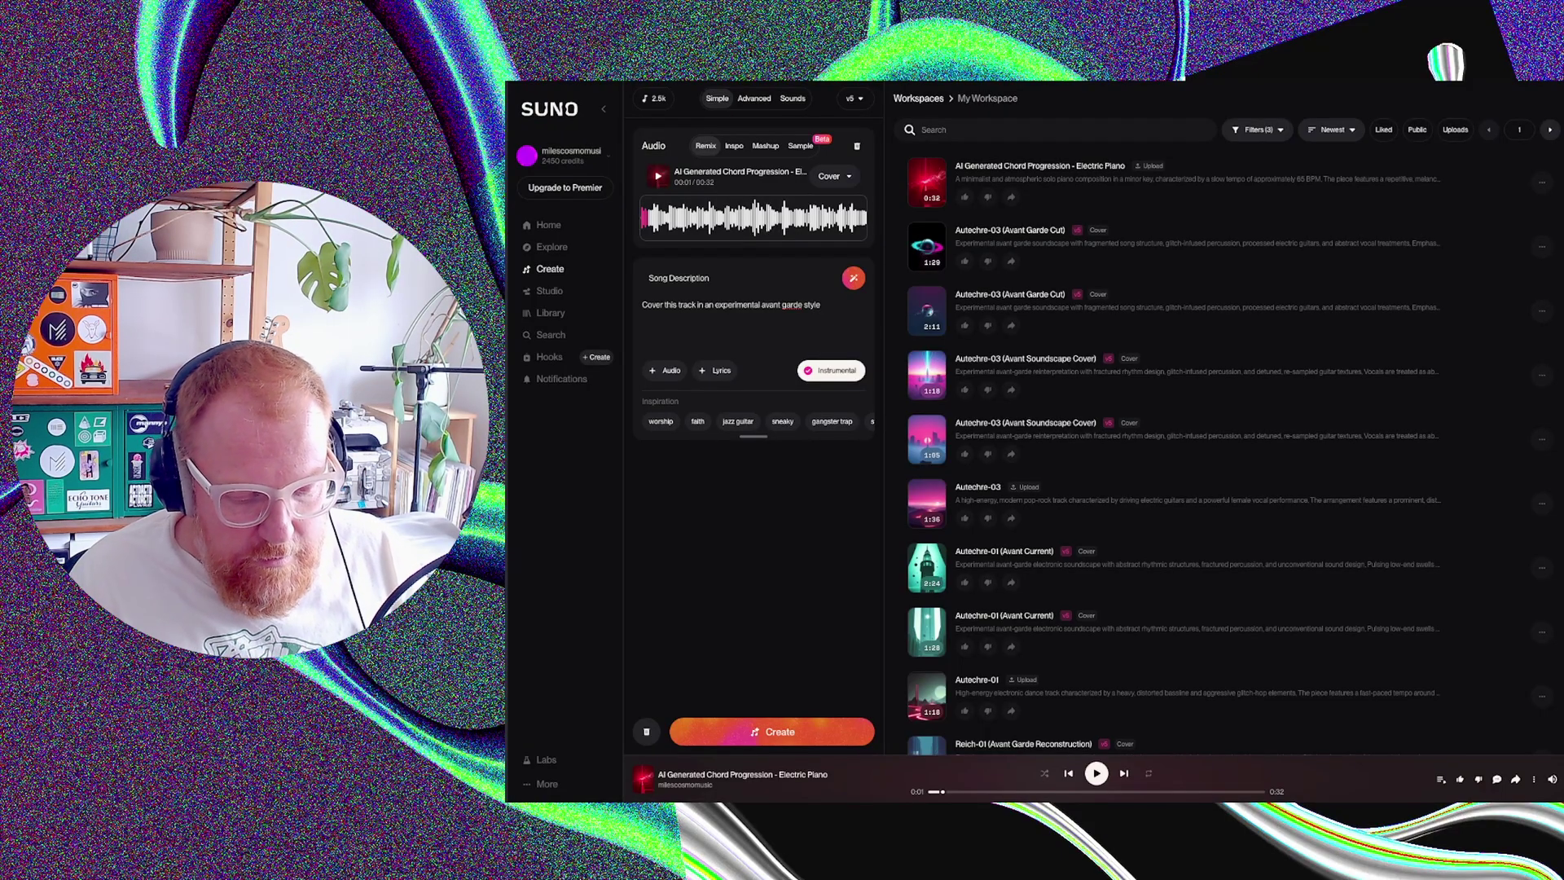
type("similar to")
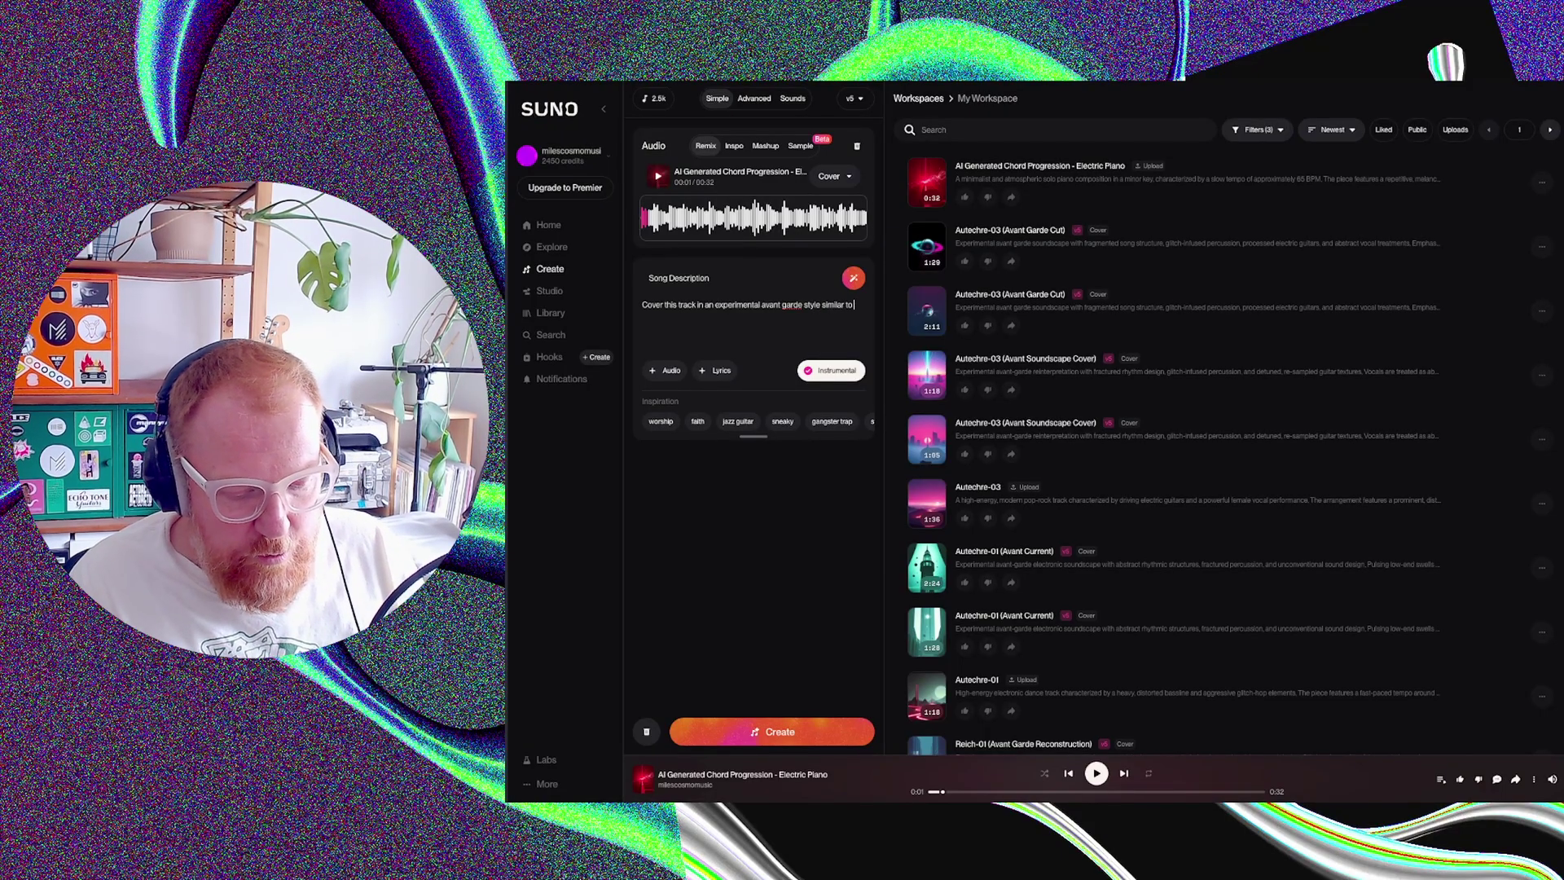
type(" musi")
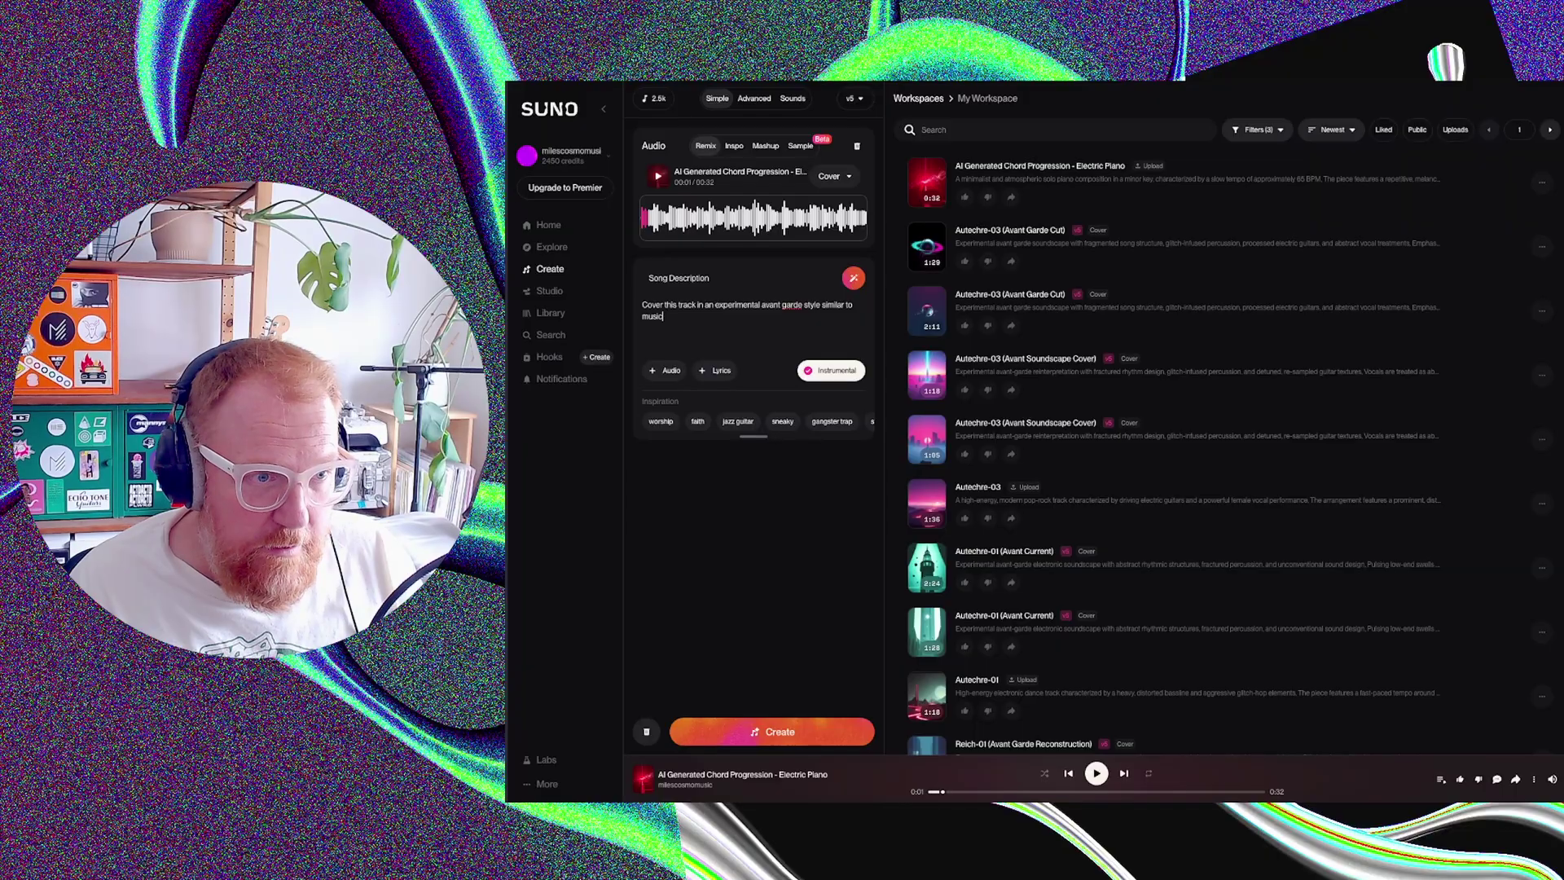
type("qu")
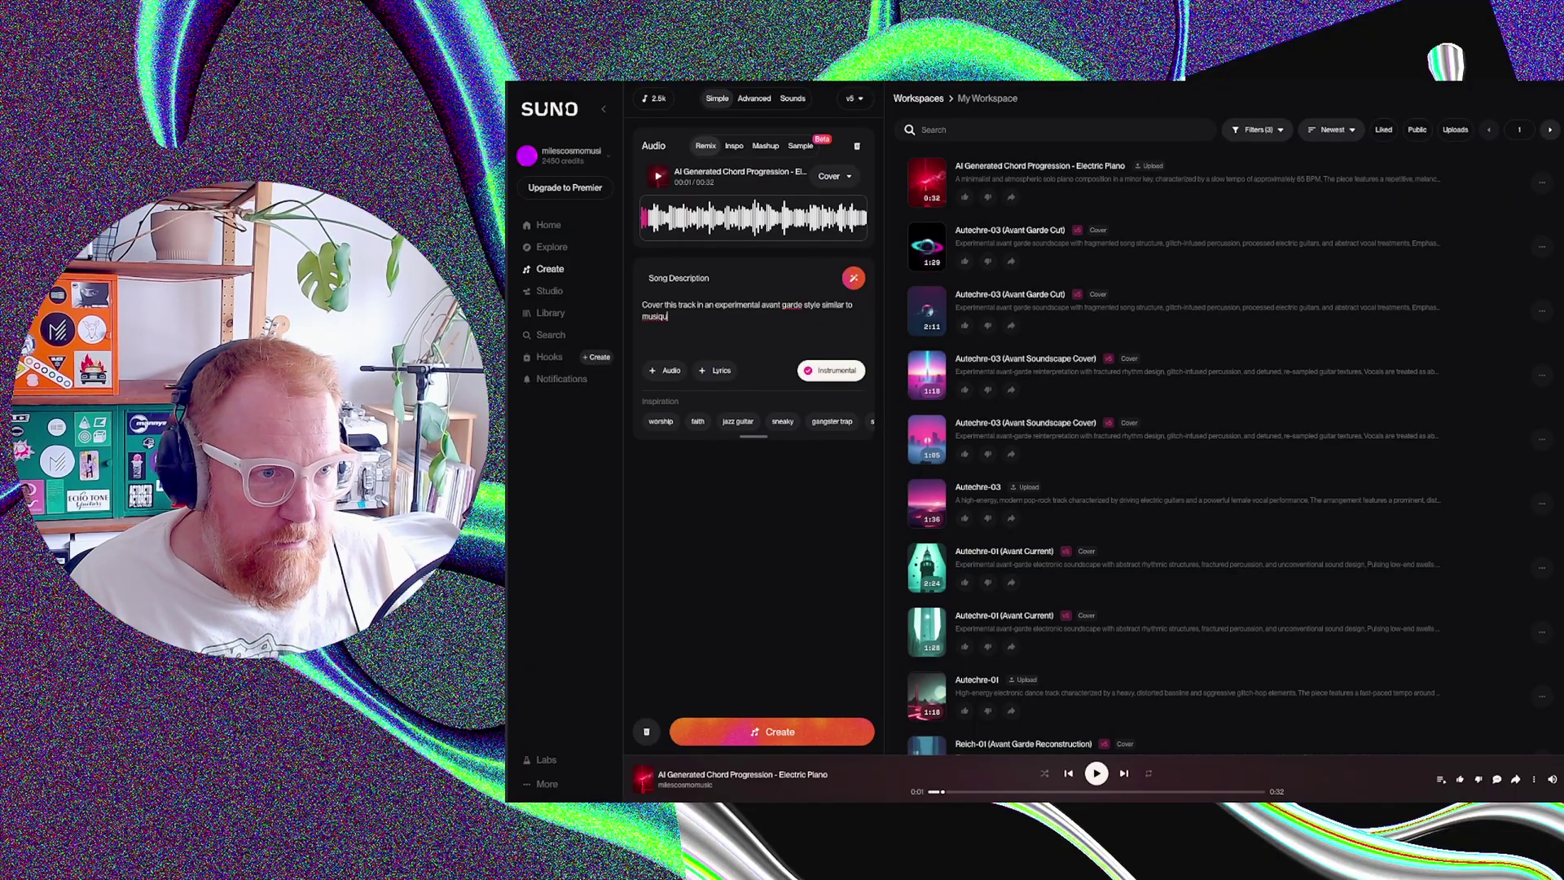
key("BackSpace")
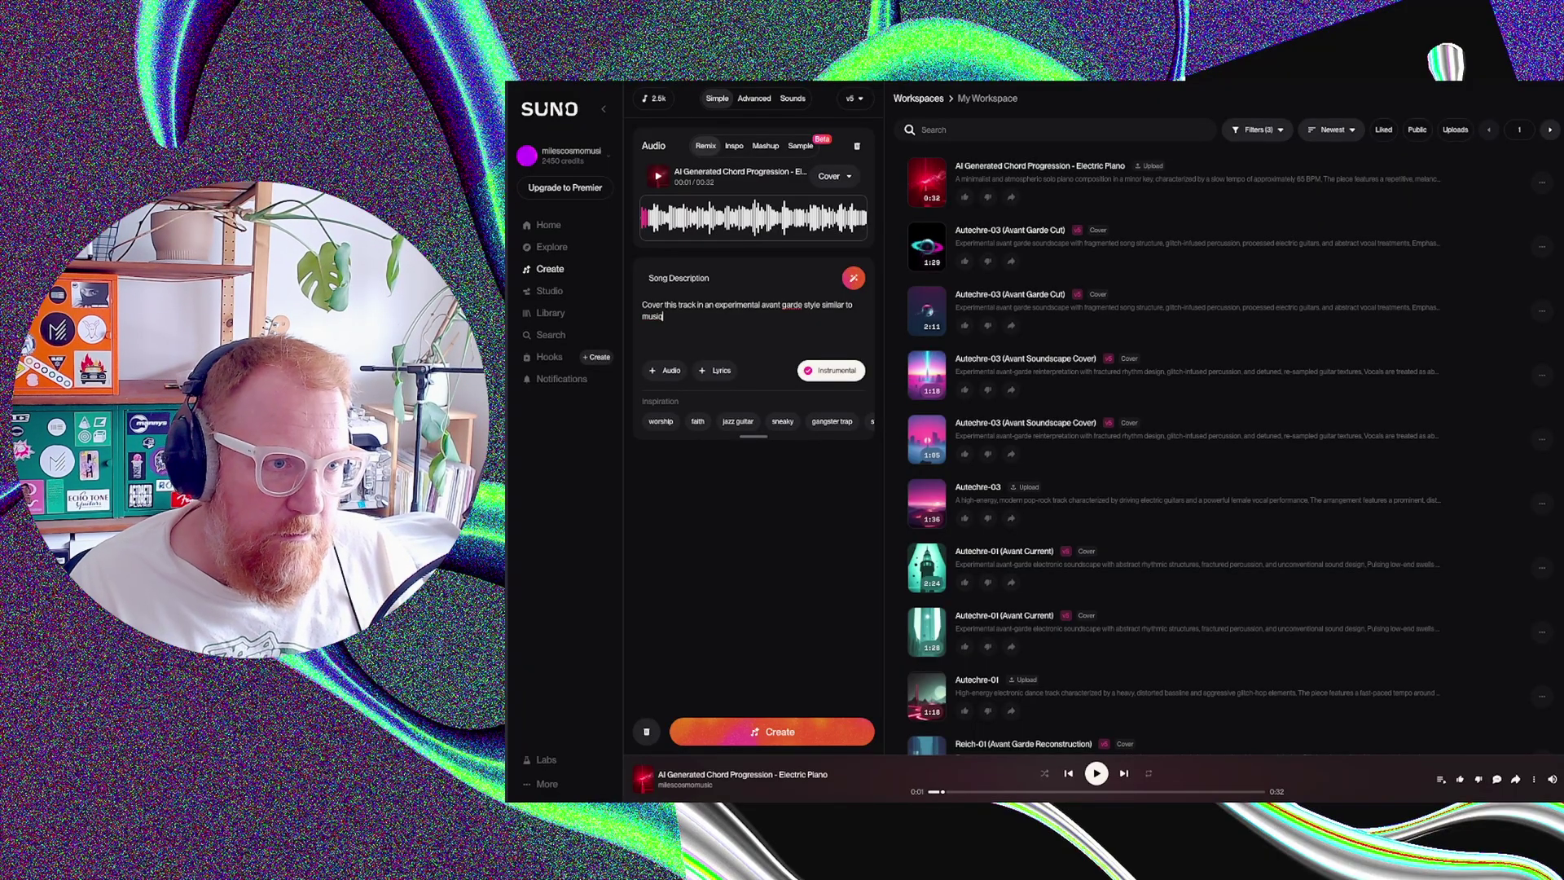
type("ue")
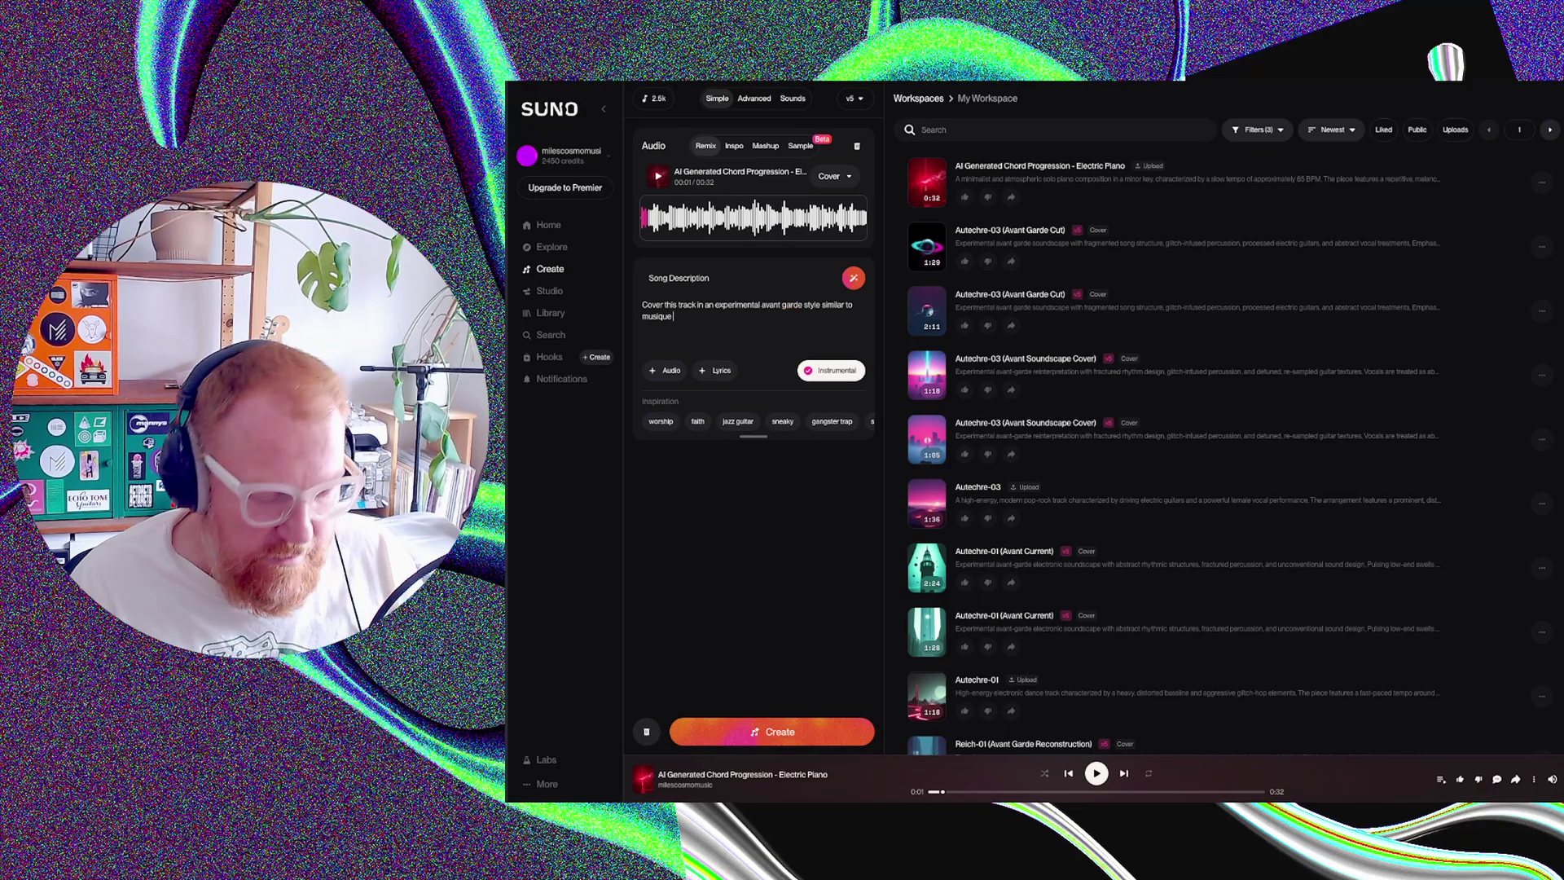
type(" Contr")
key("BackSpace")
key("BackSpace")
key("BackSpace")
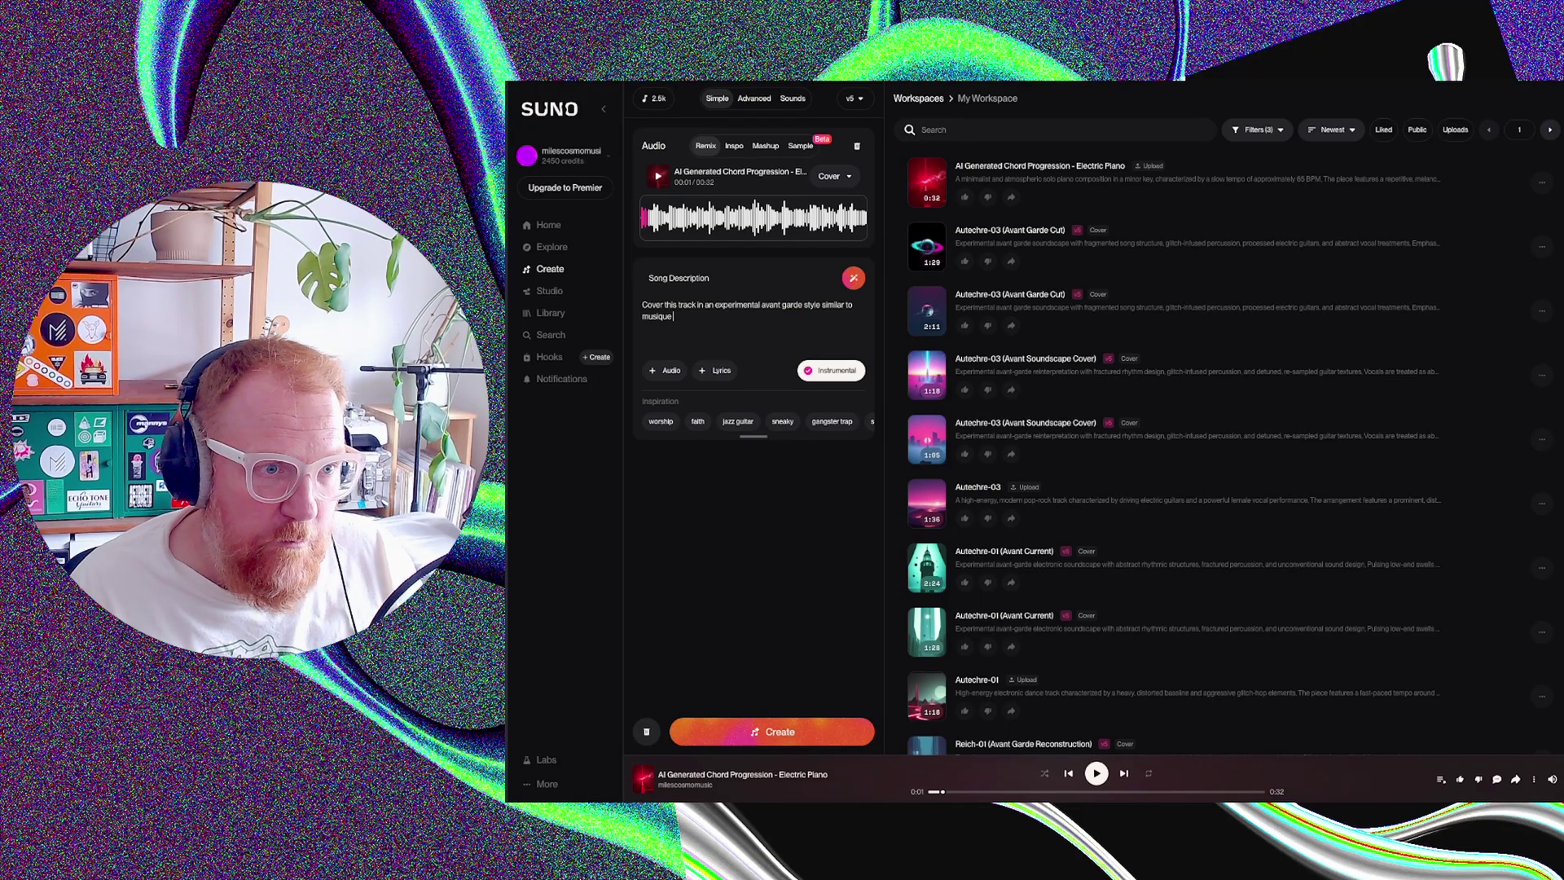
type("cont")
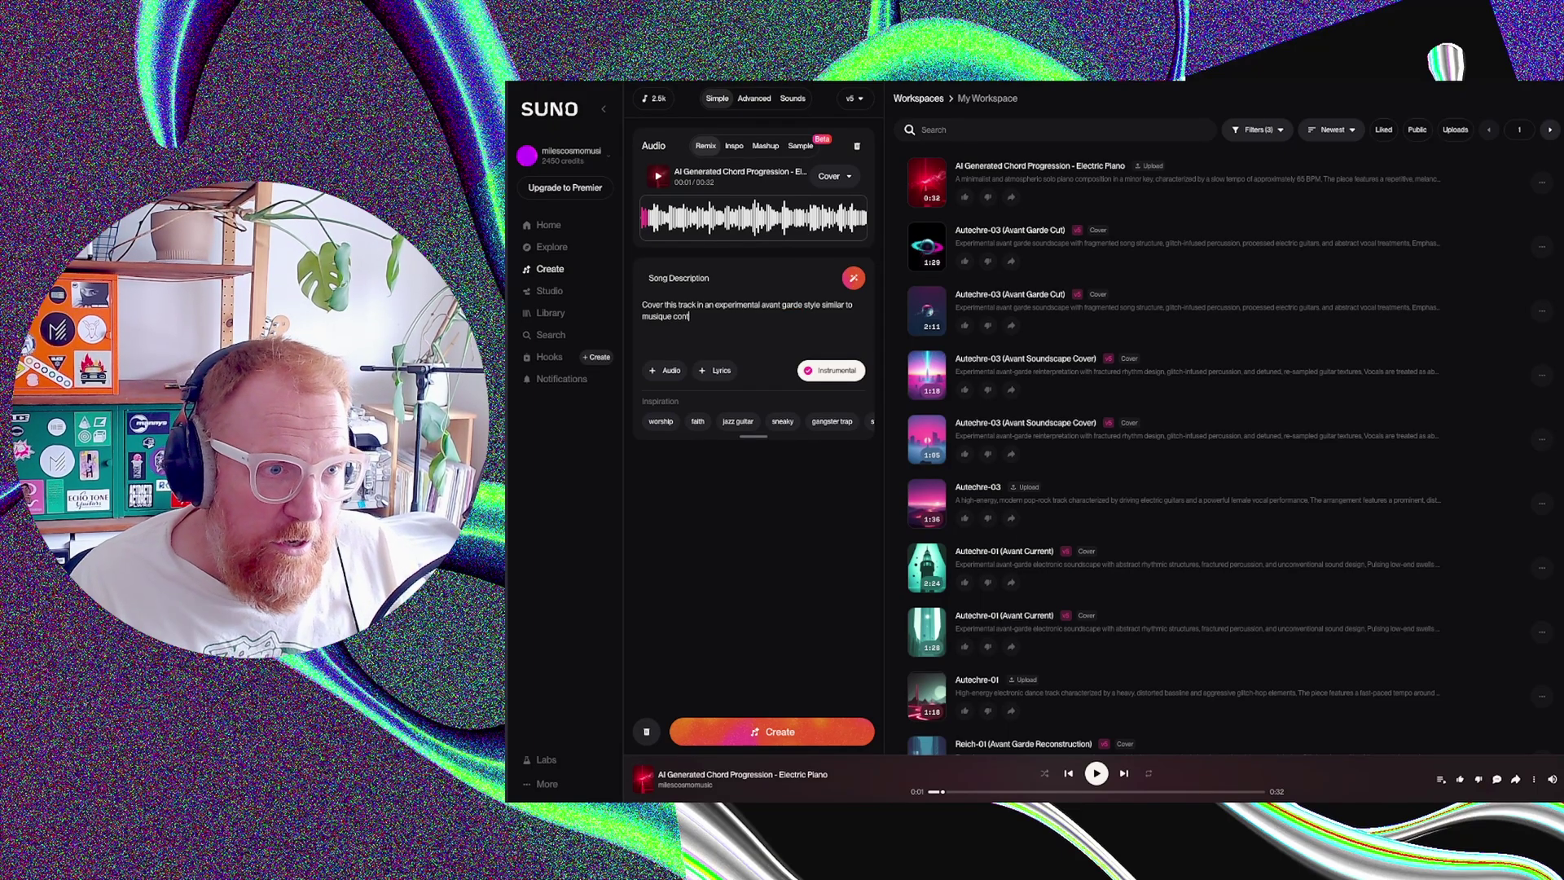
key("BackSpace")
type("crete")
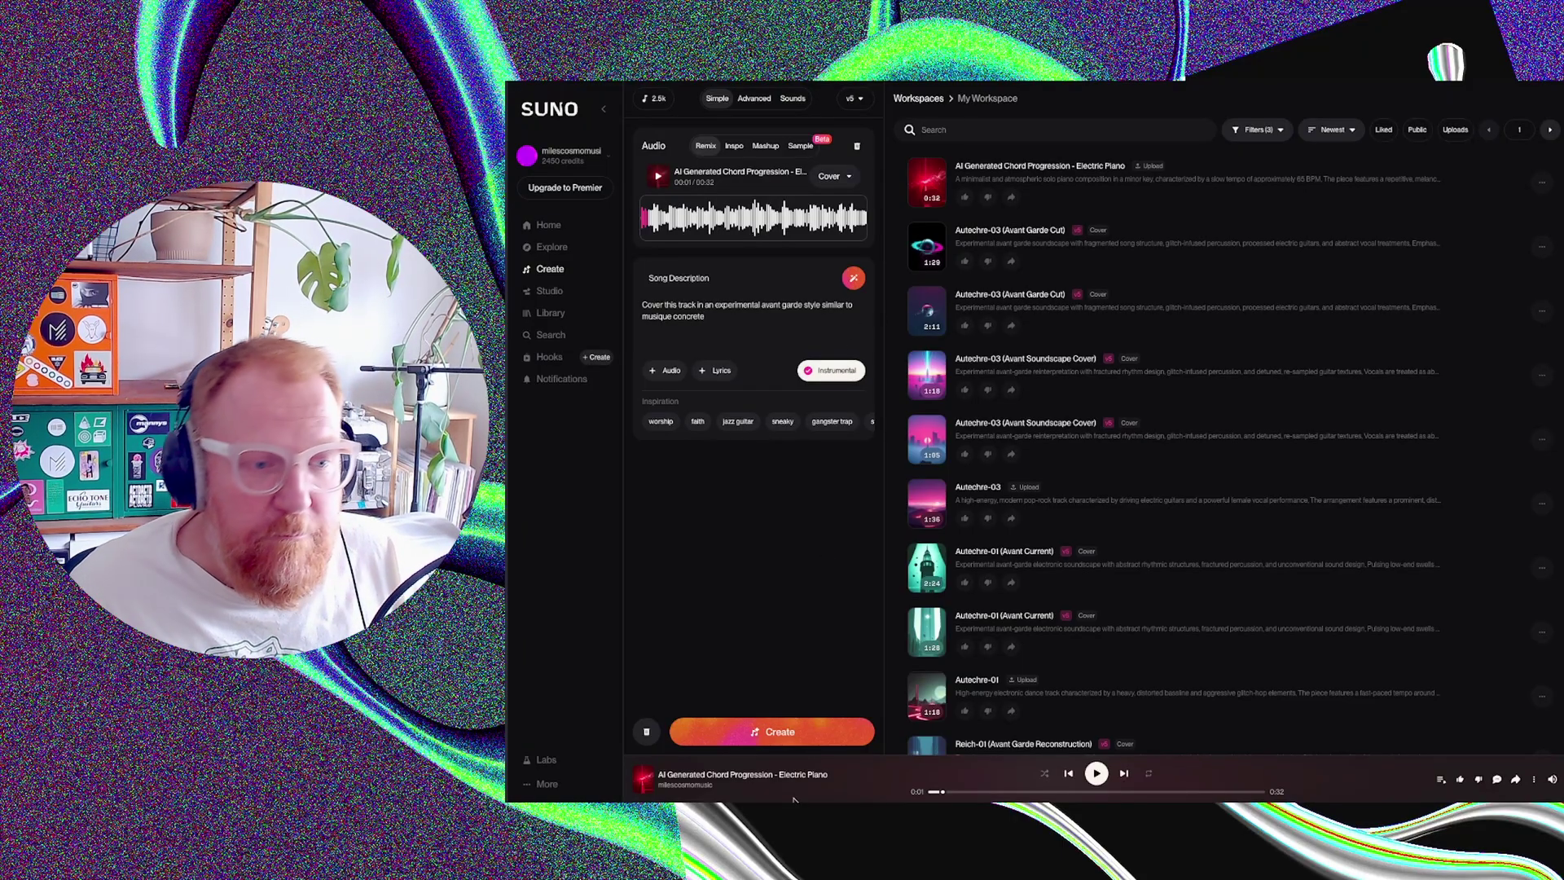
left_click(778, 731)
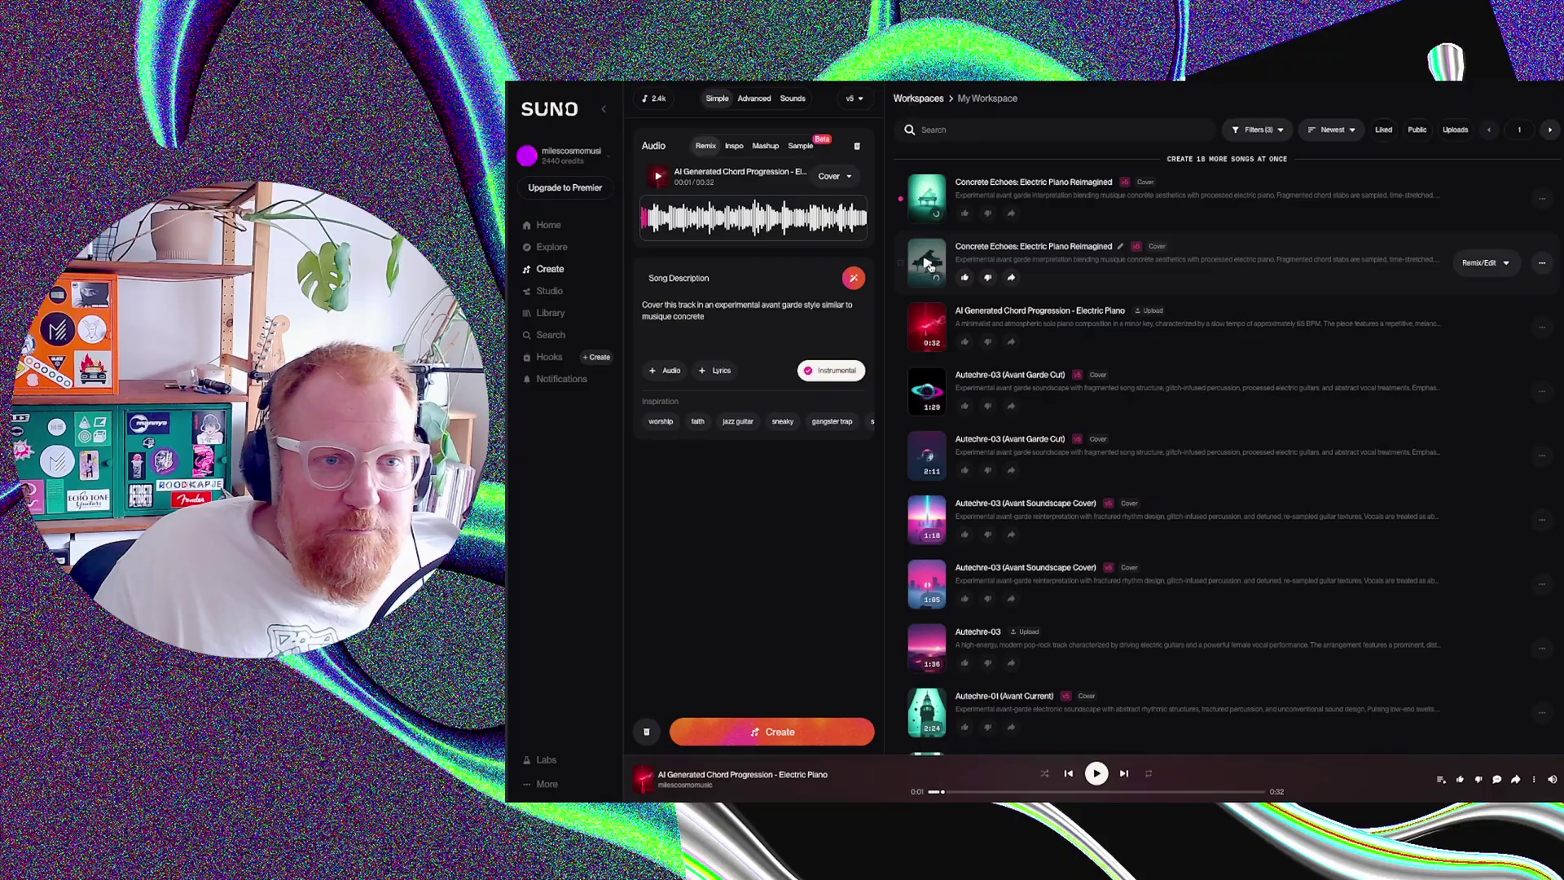
- Listen to part of both "Concrete Echoes: Electric Piano Reimagined" covers, starting with the lower one, and pause playback
left_click(928, 263)
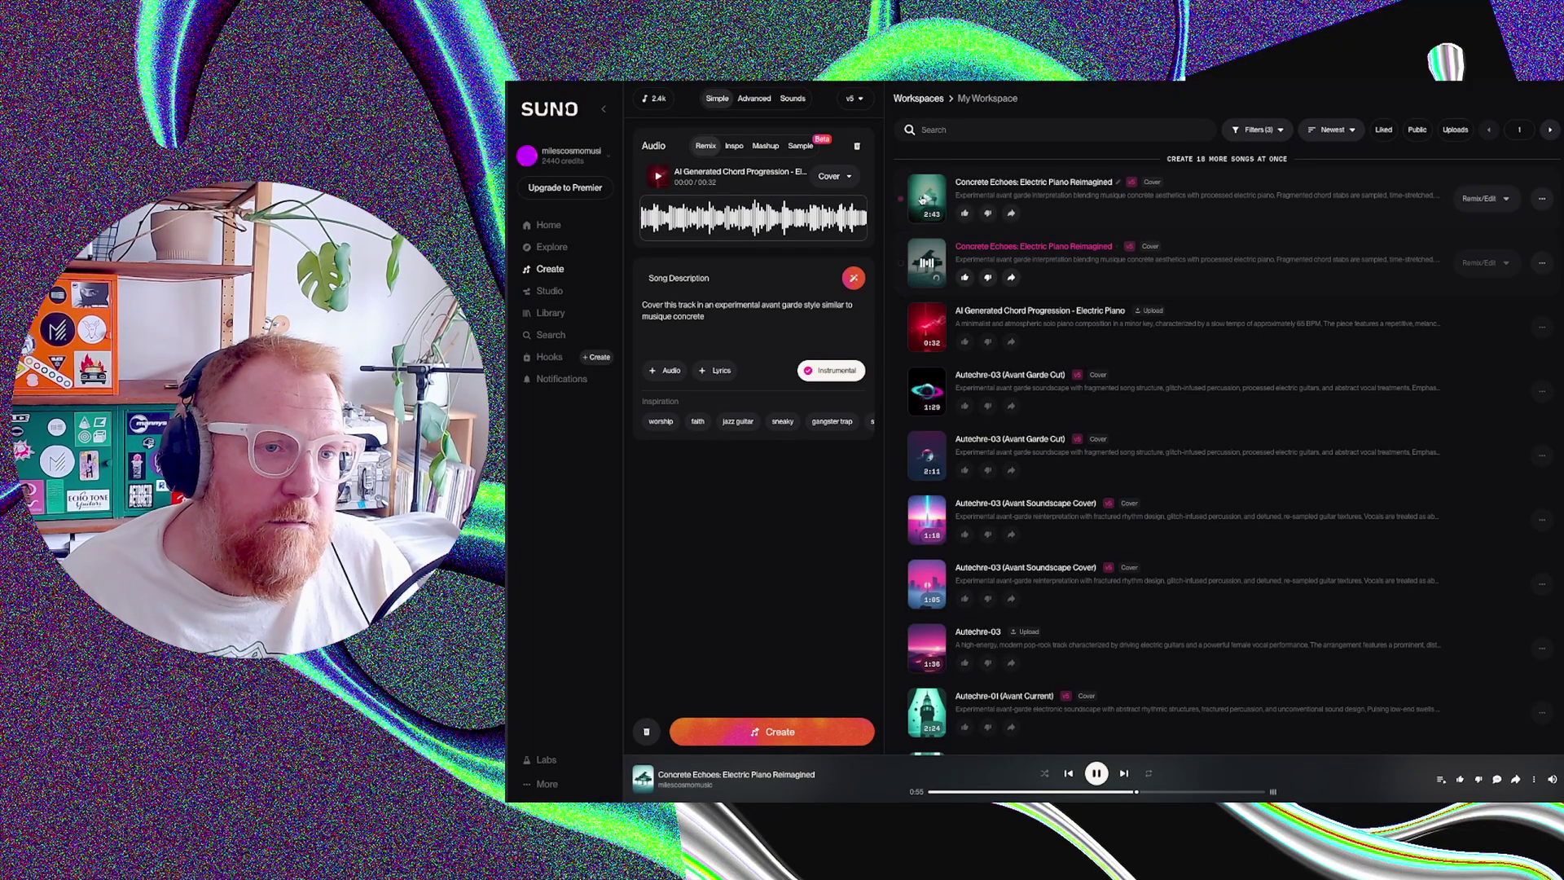
key("space")
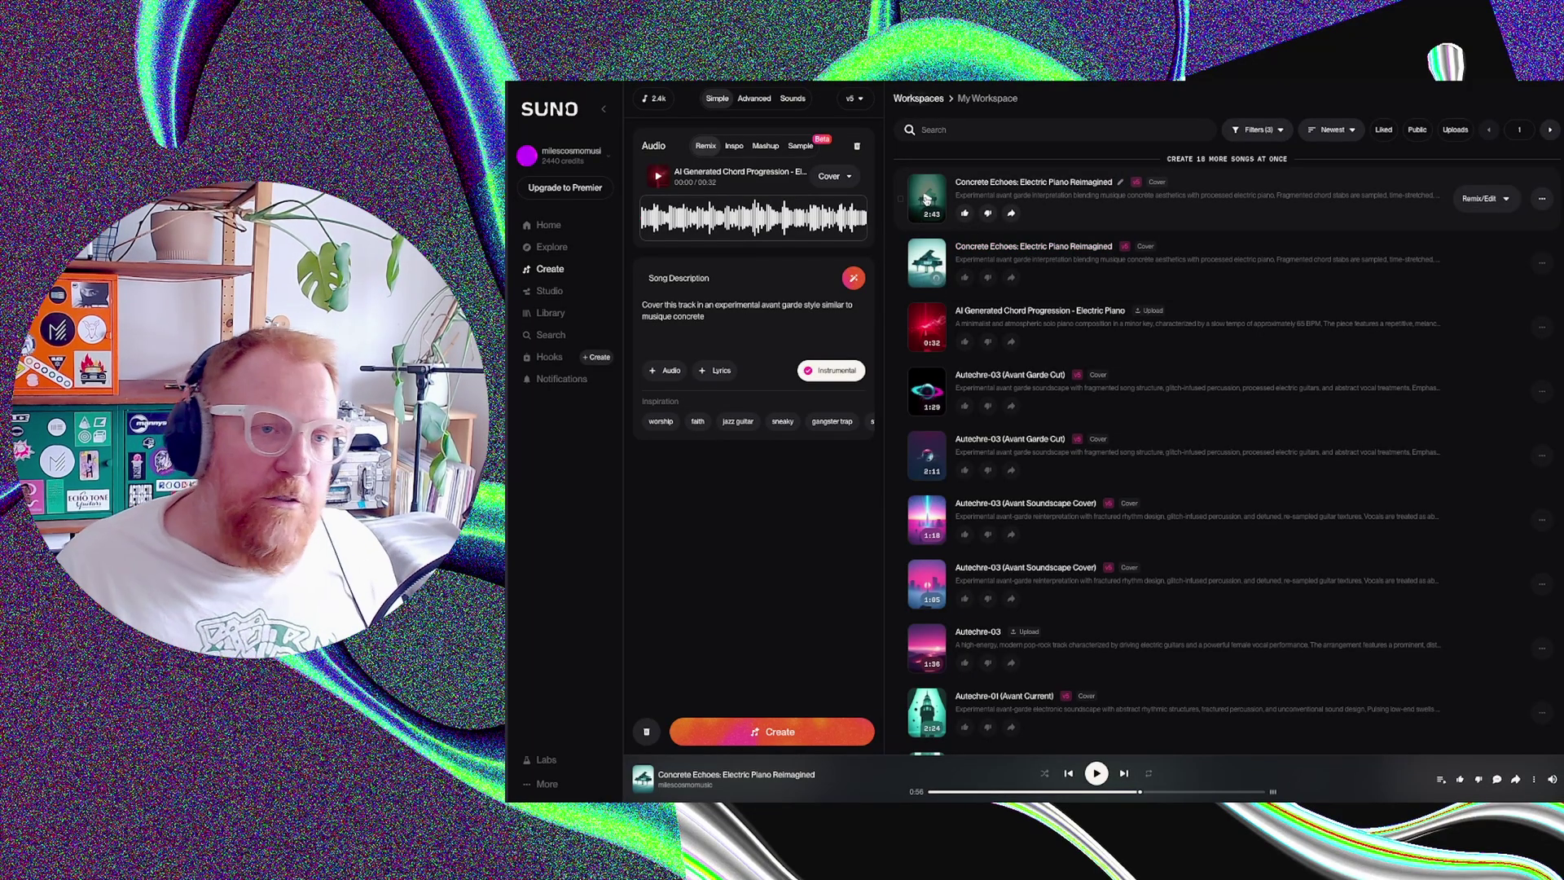
left_click(927, 198)
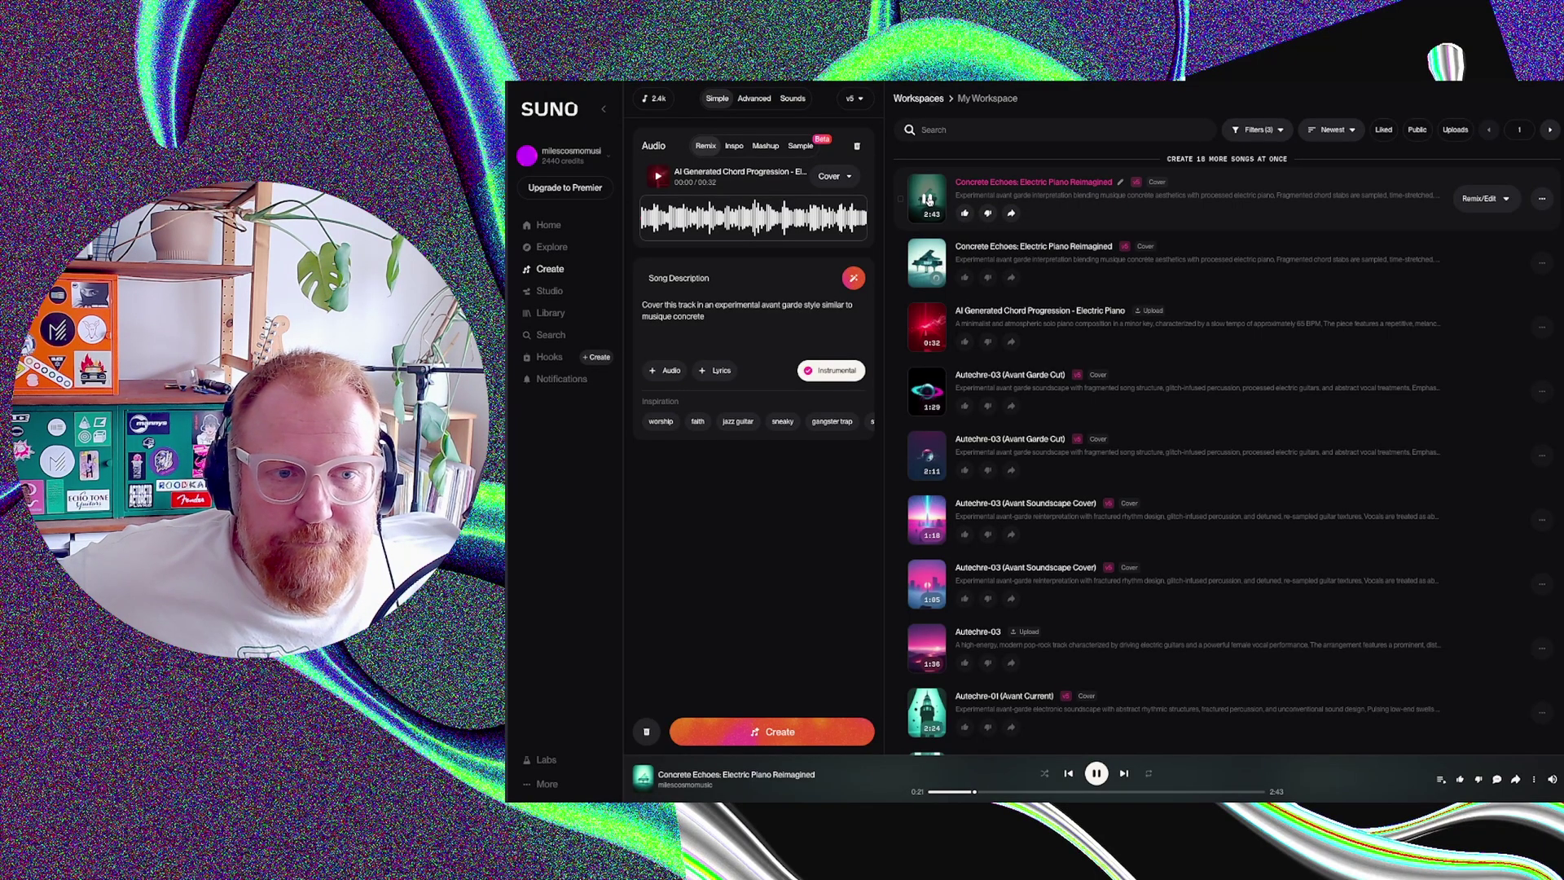
scroll(927, 198, "down", 1)
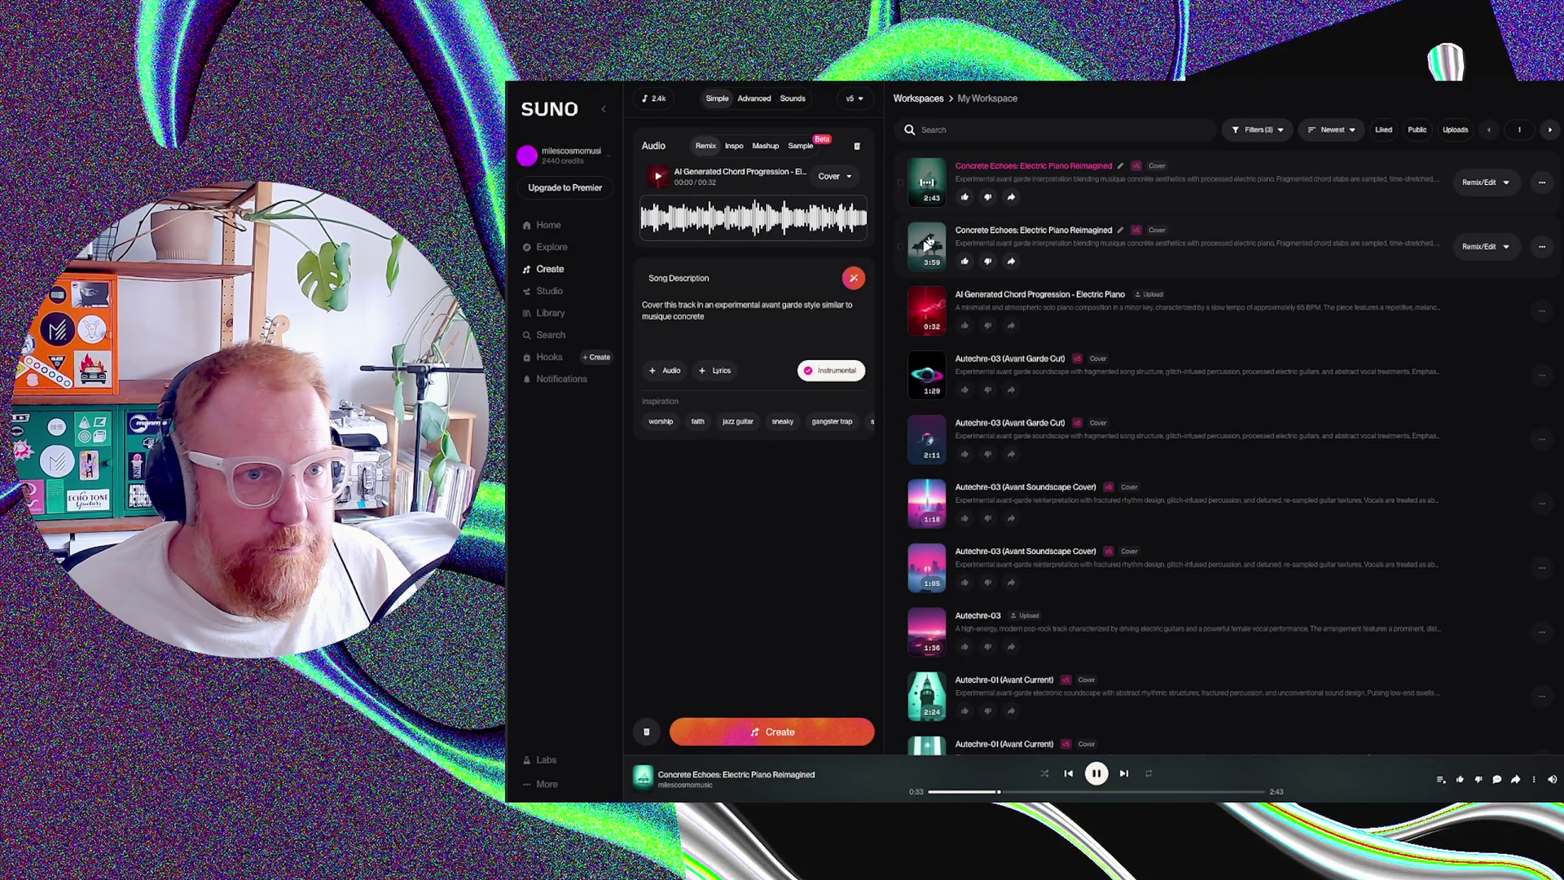
left_click(929, 183)
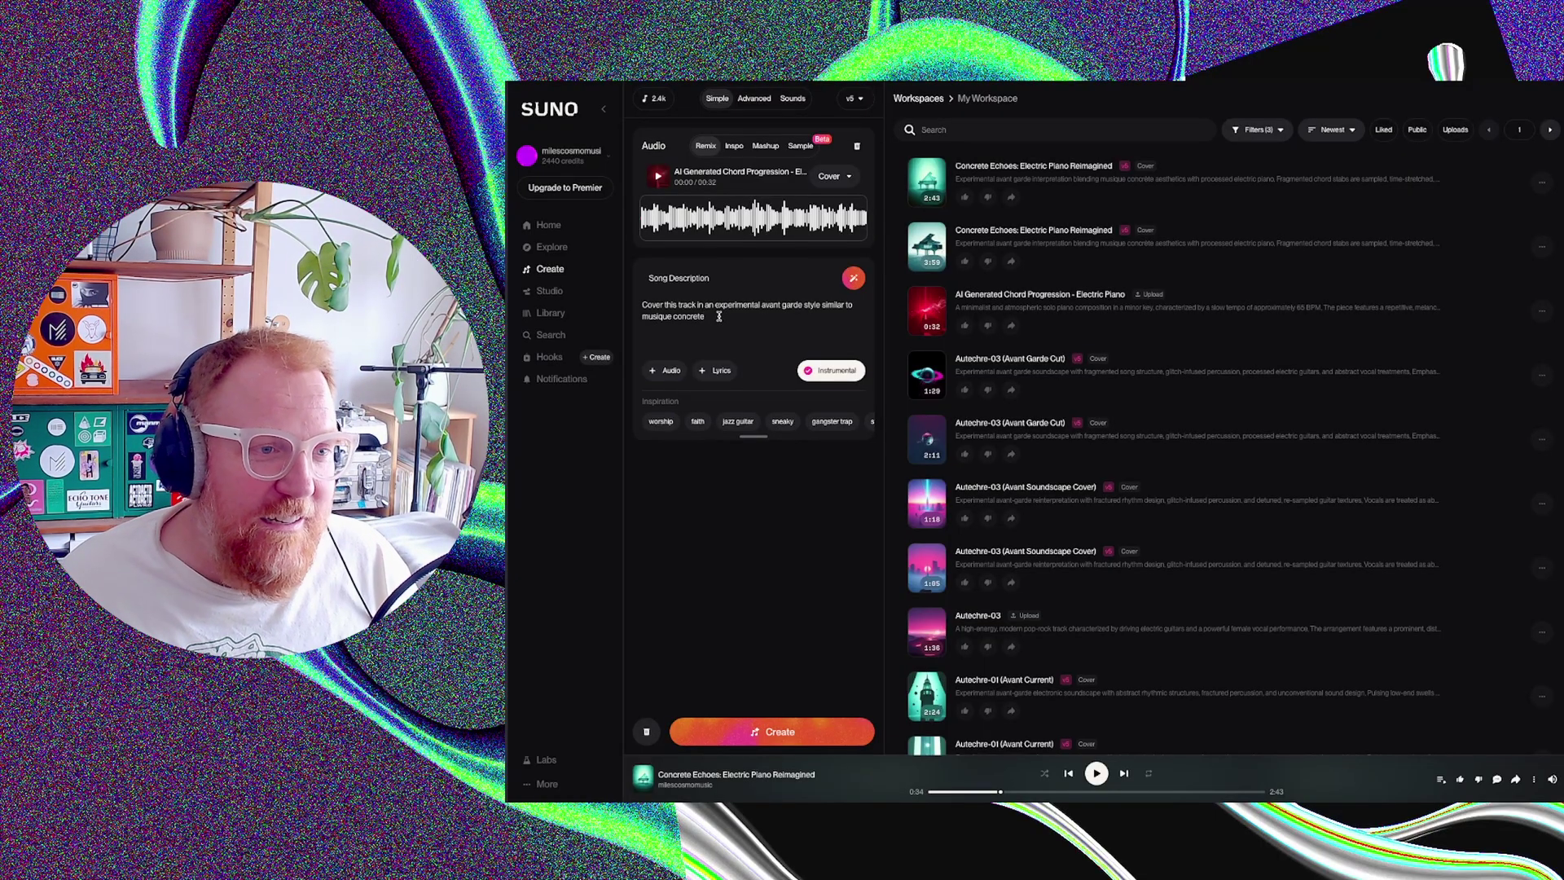
- Replace "similar to musique concrete" in the song description with "with no drums or beat" and generate another cover
left_click_drag(719, 317, 821, 305)
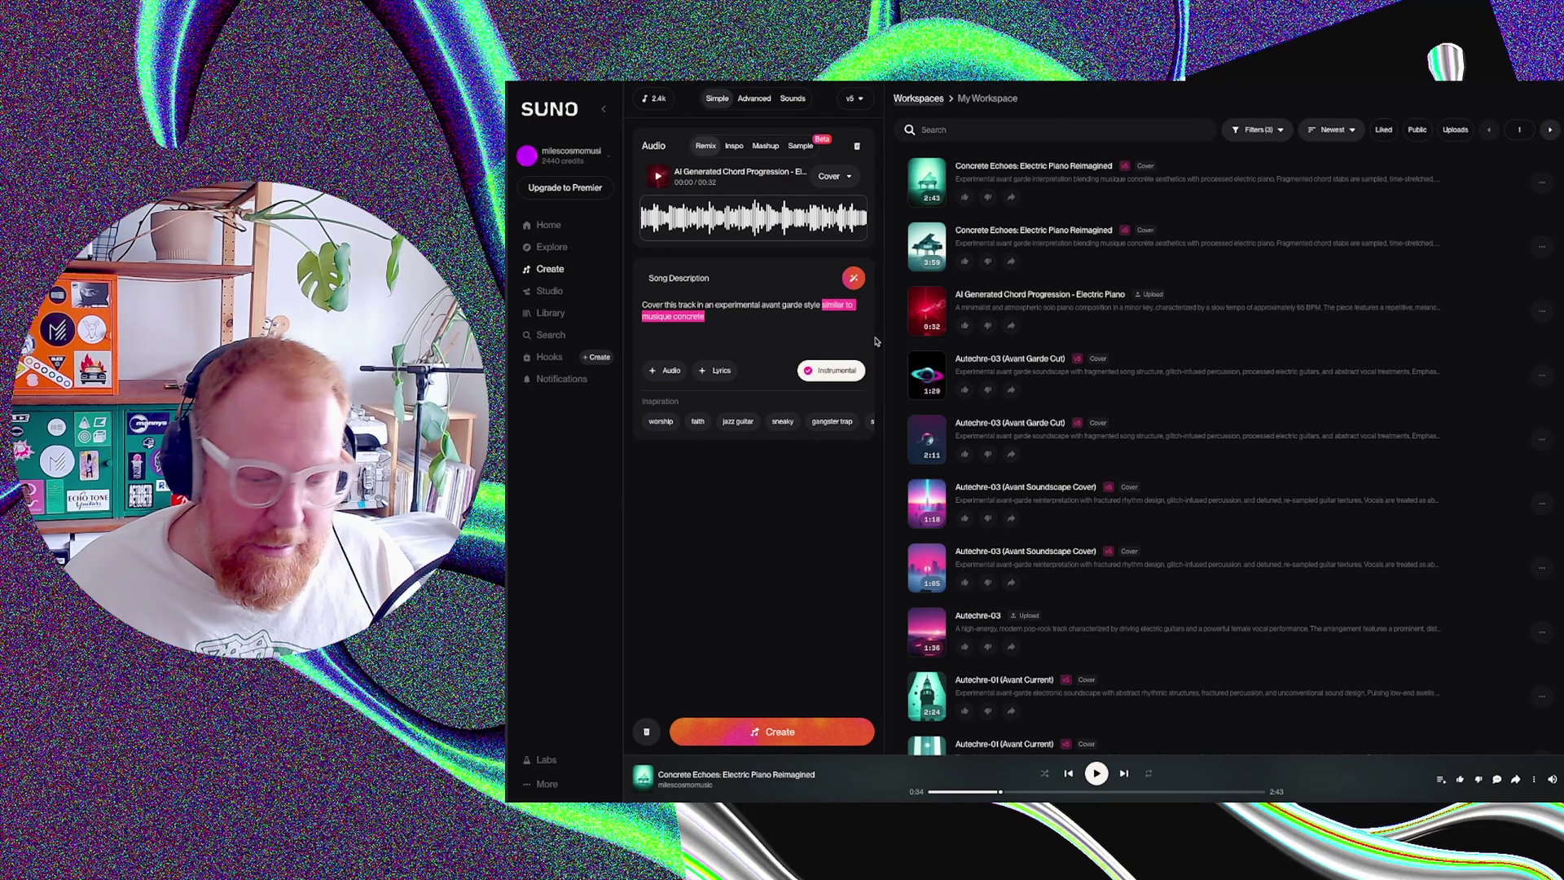
key("BackSpace")
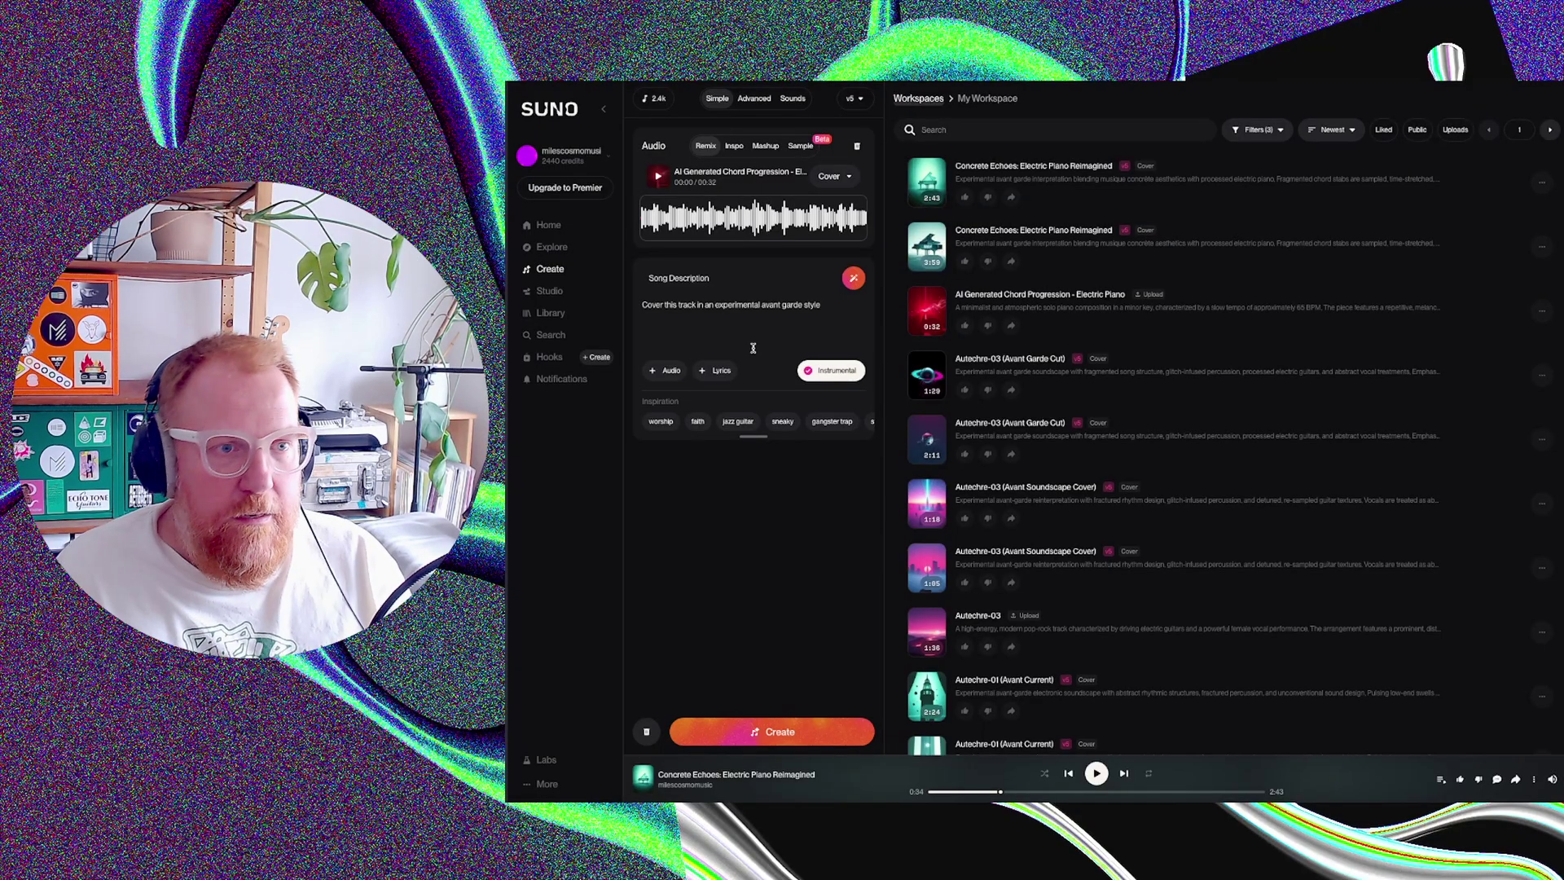
type("with no")
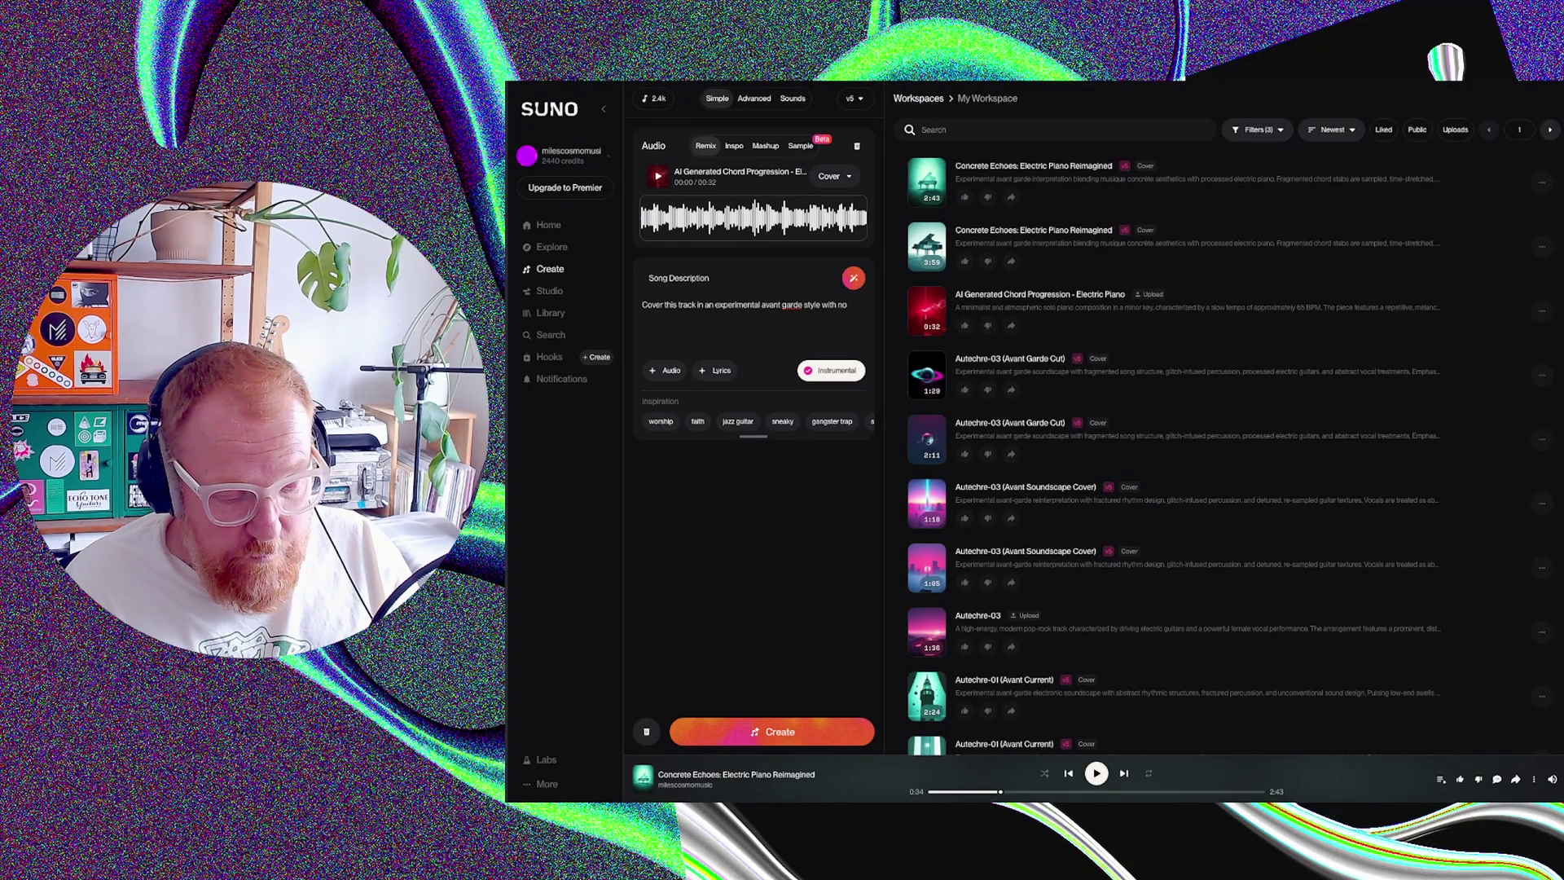
type(" b drums c")
type("r beat")
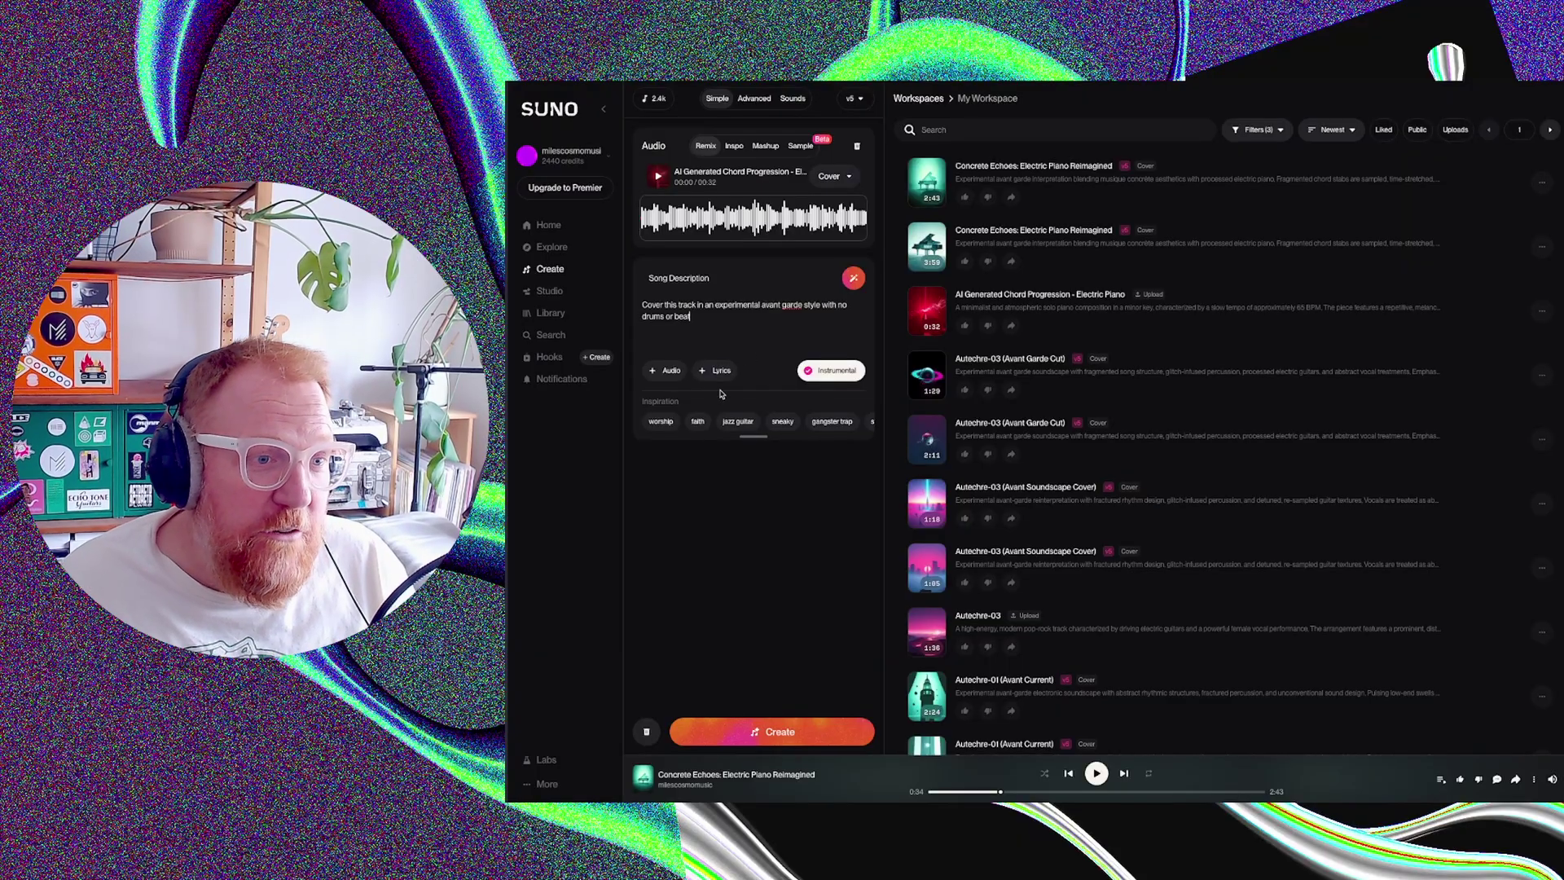
left_click(742, 739)
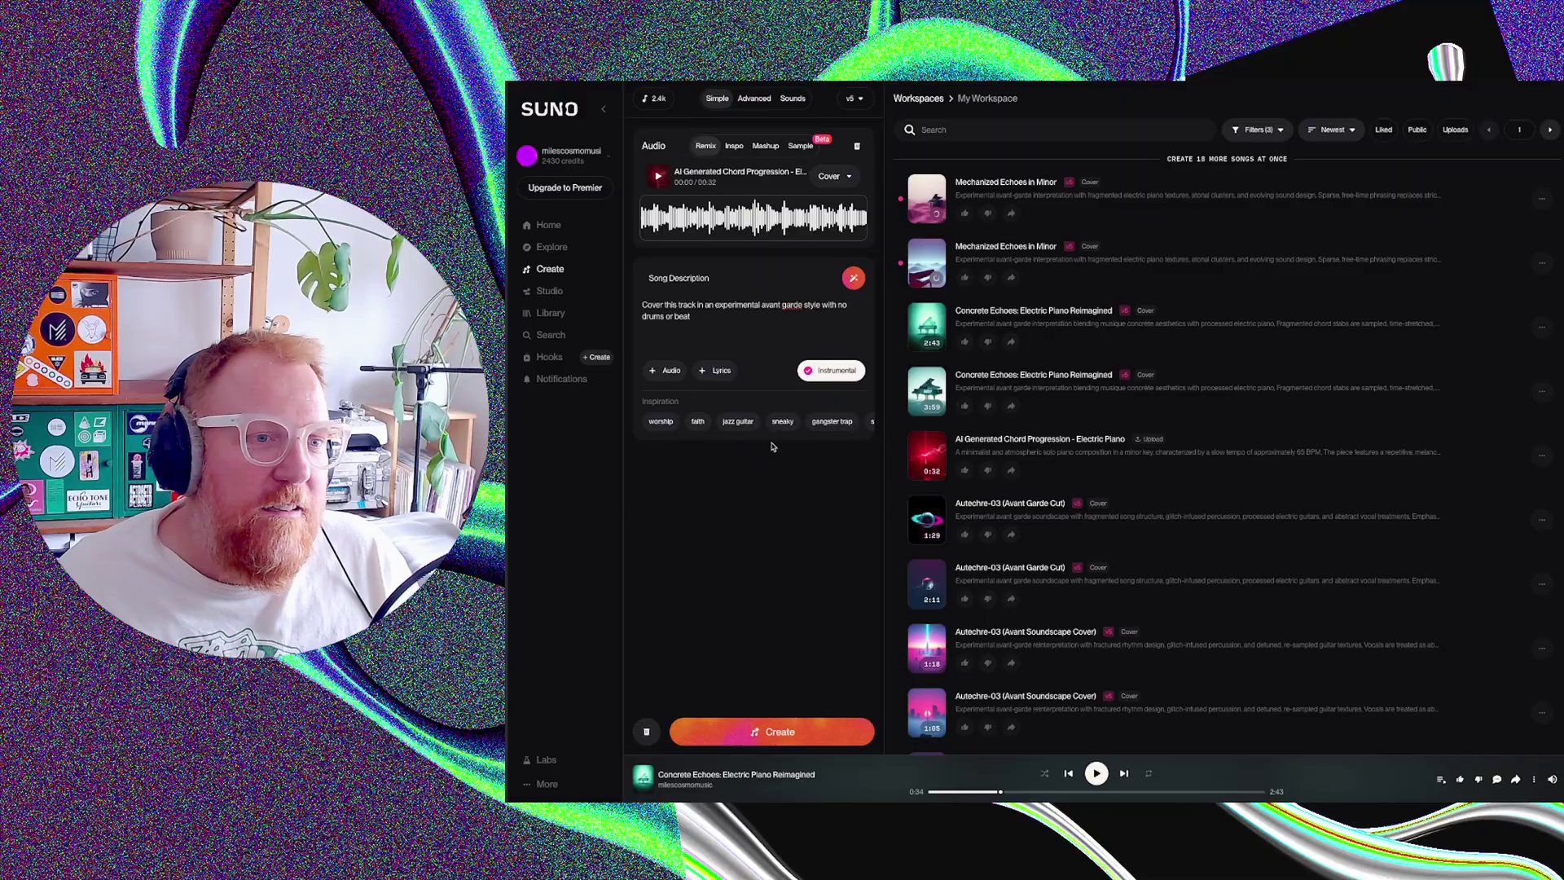
- Audition both "Mechanized Echoes in Minor" covers, skipping ahead near the end of the lower one, and pause playback
left_click(927, 265)
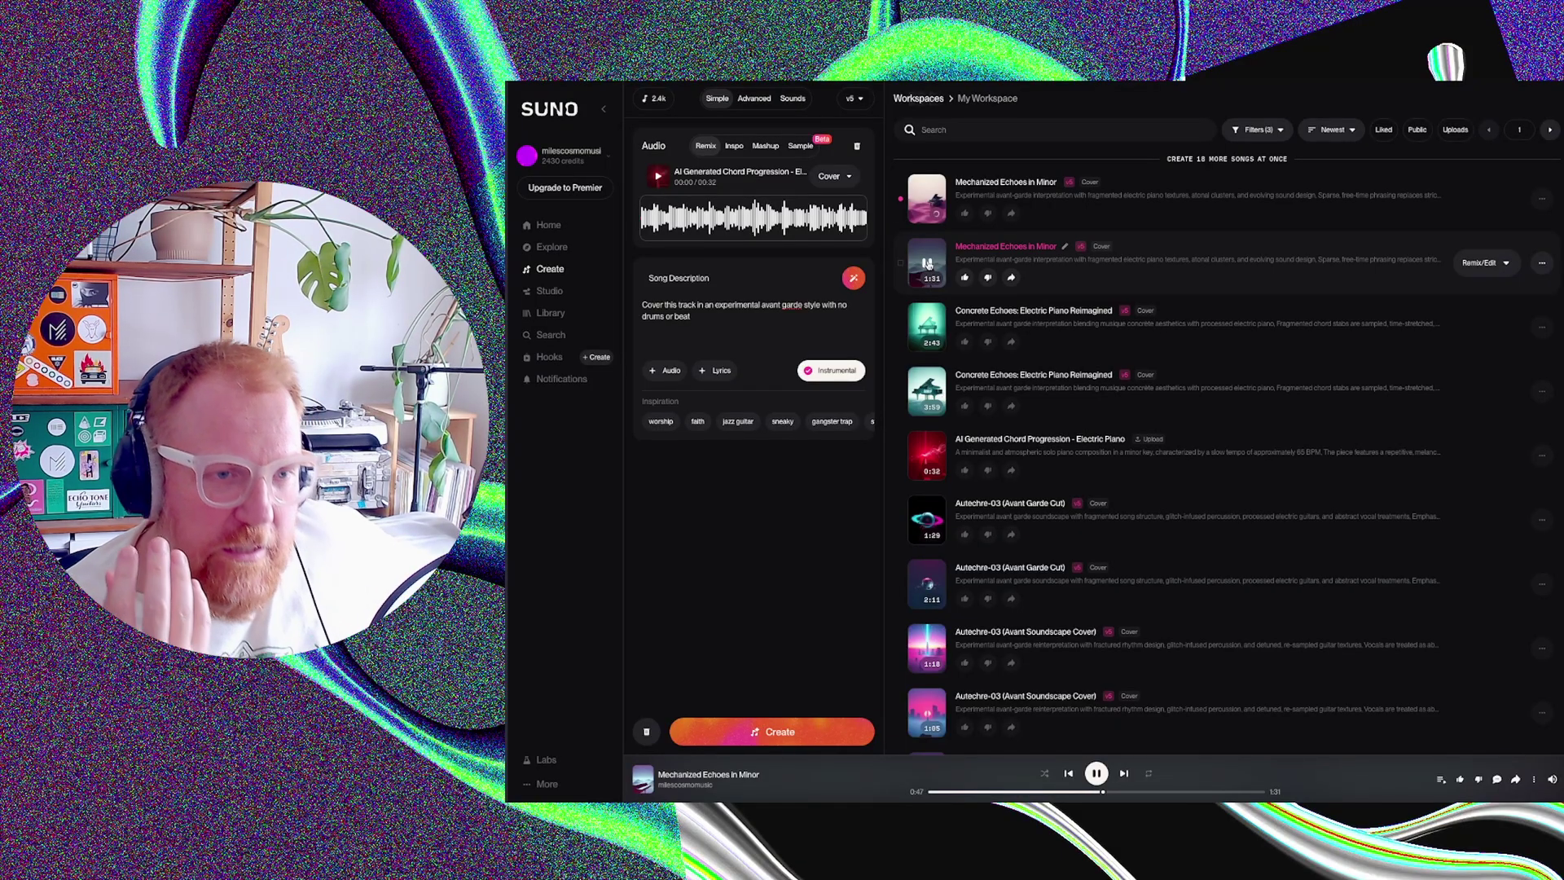
scroll(929, 265, "down", 1)
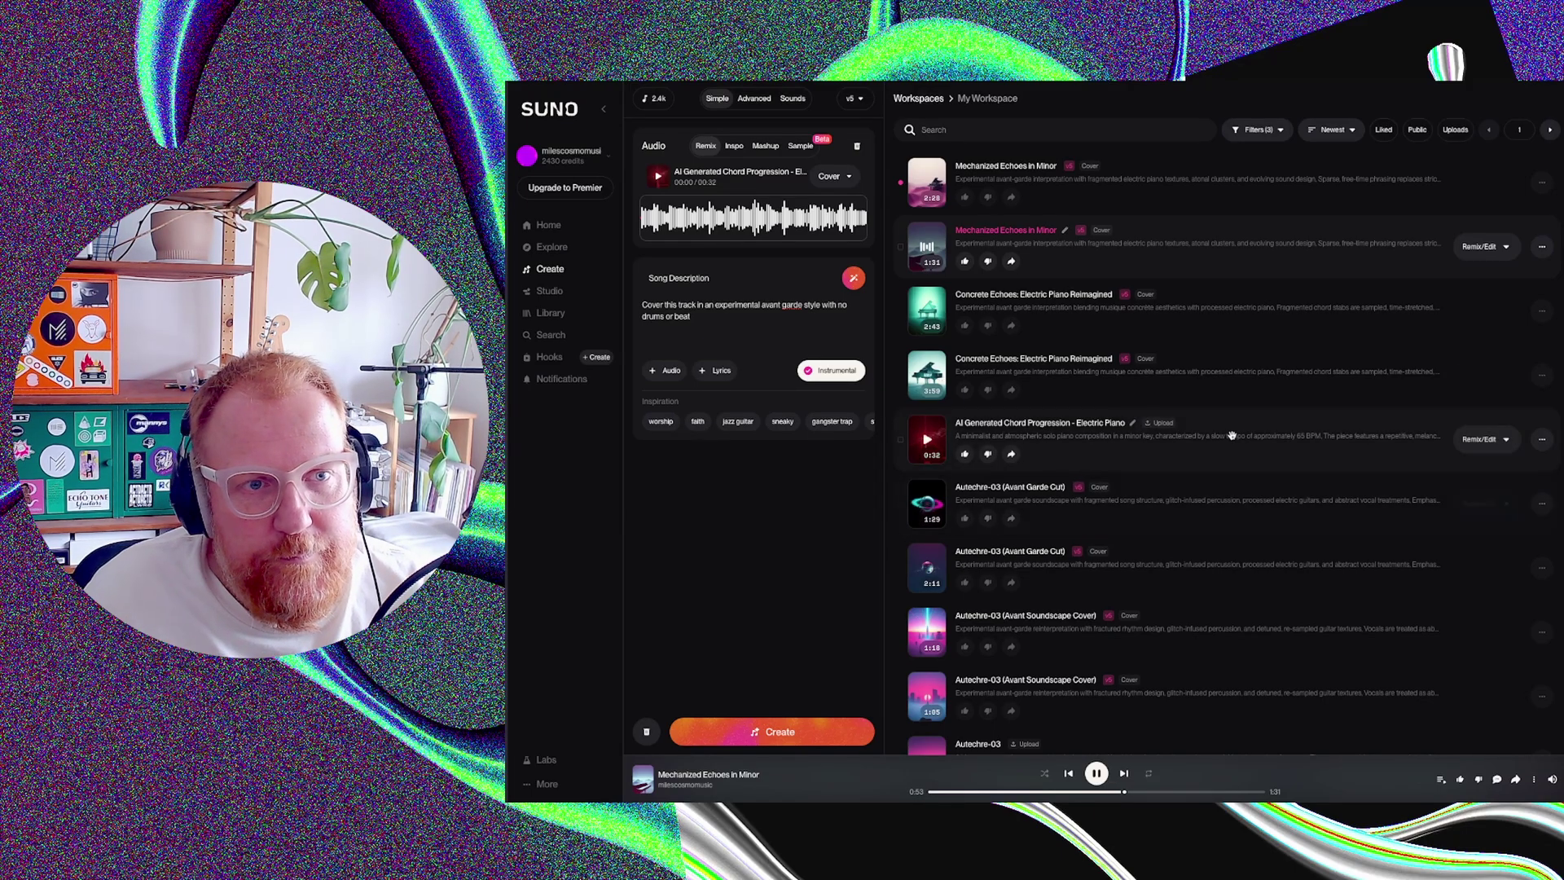
left_click(1192, 791)
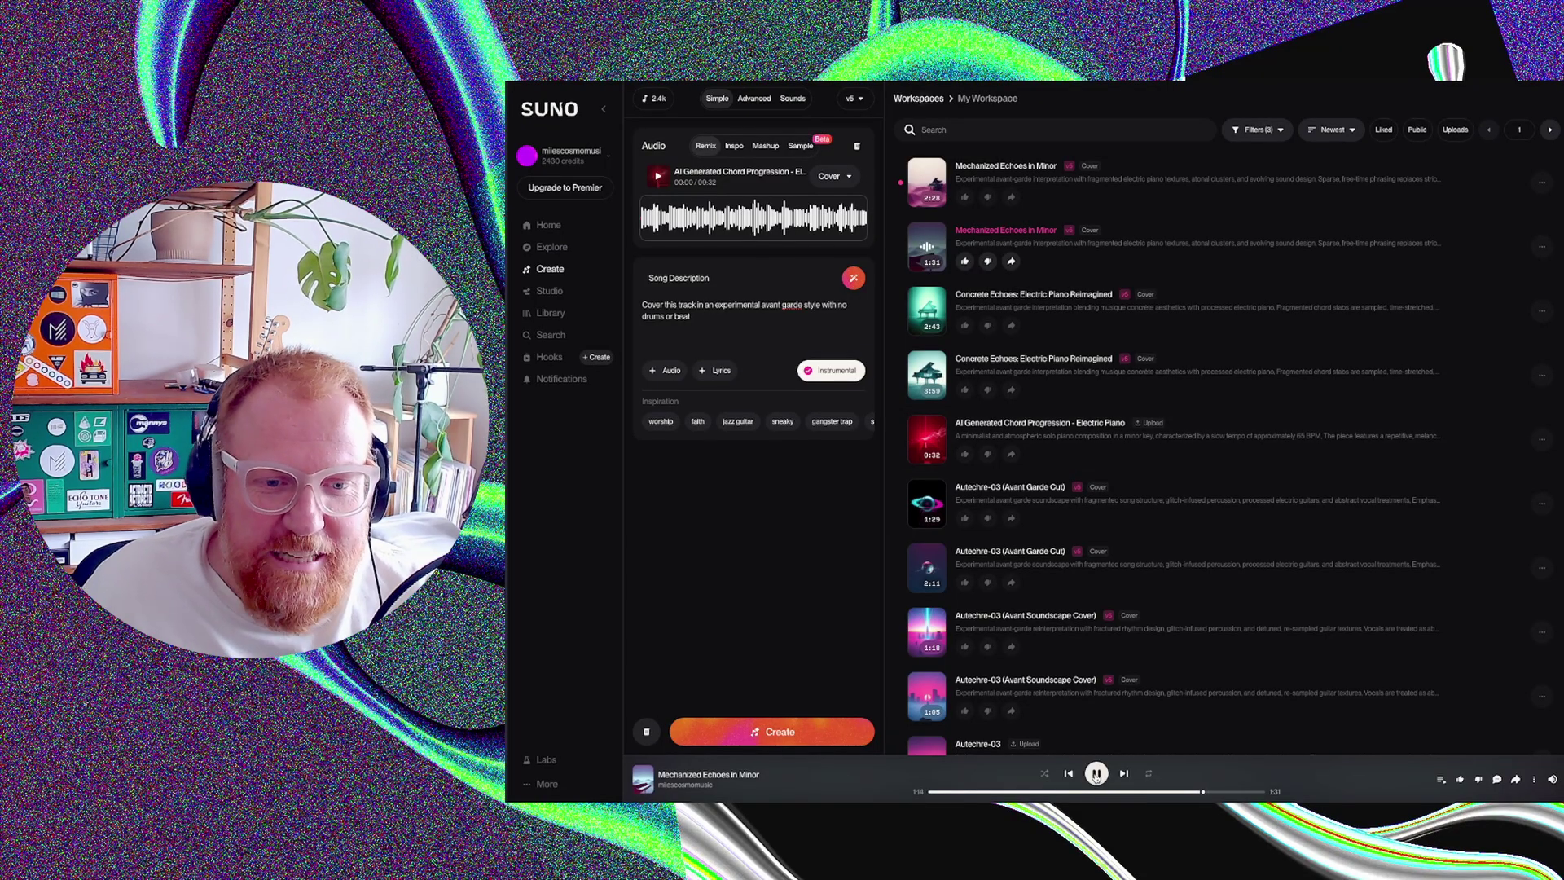
left_click(1097, 775)
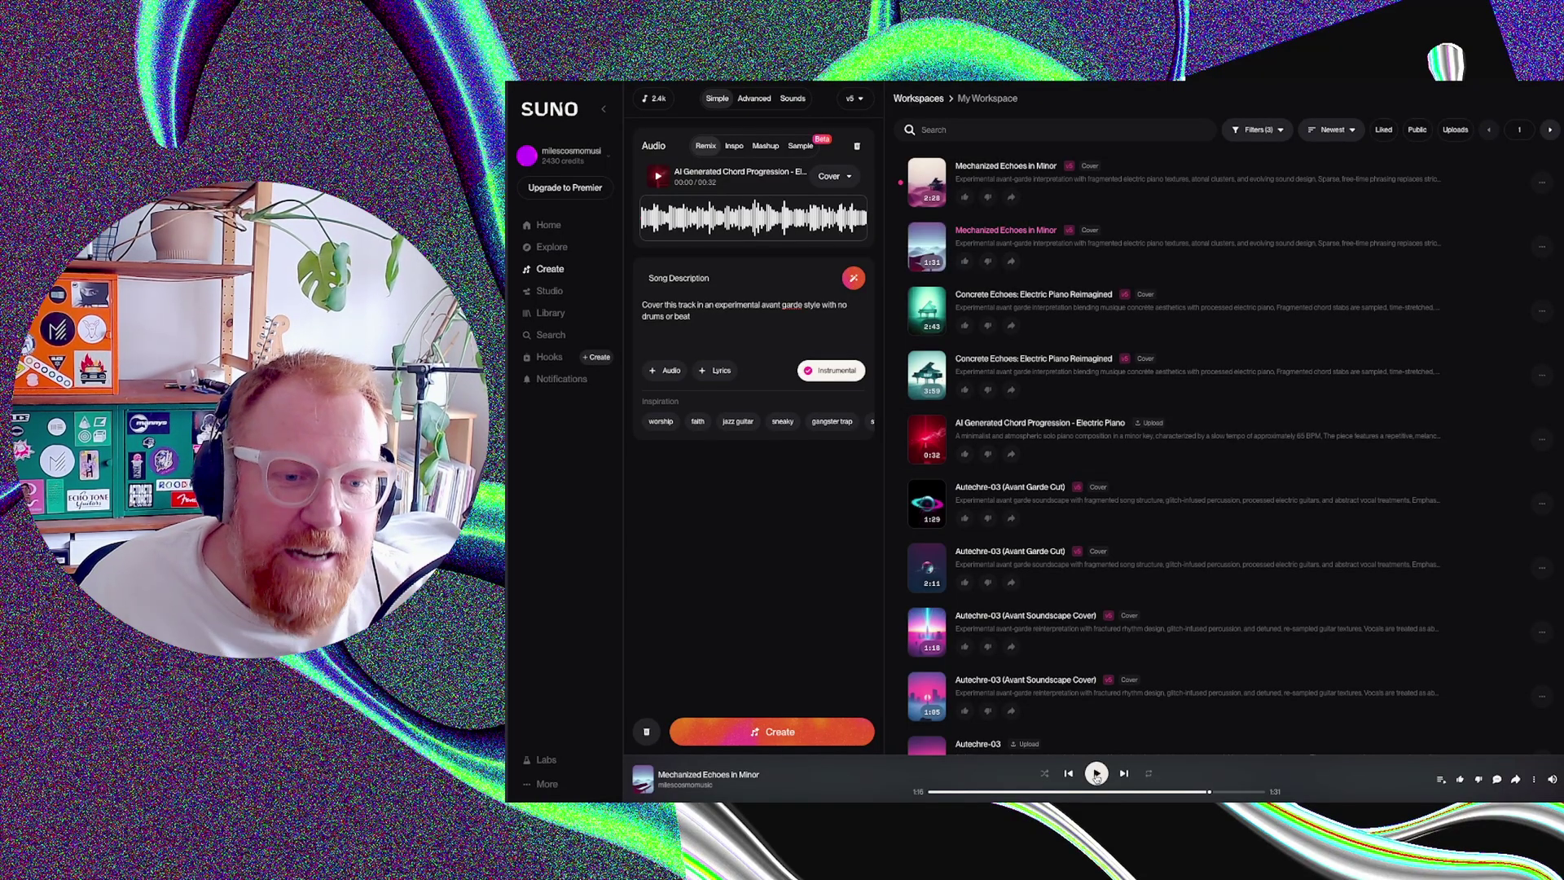
left_click(927, 182)
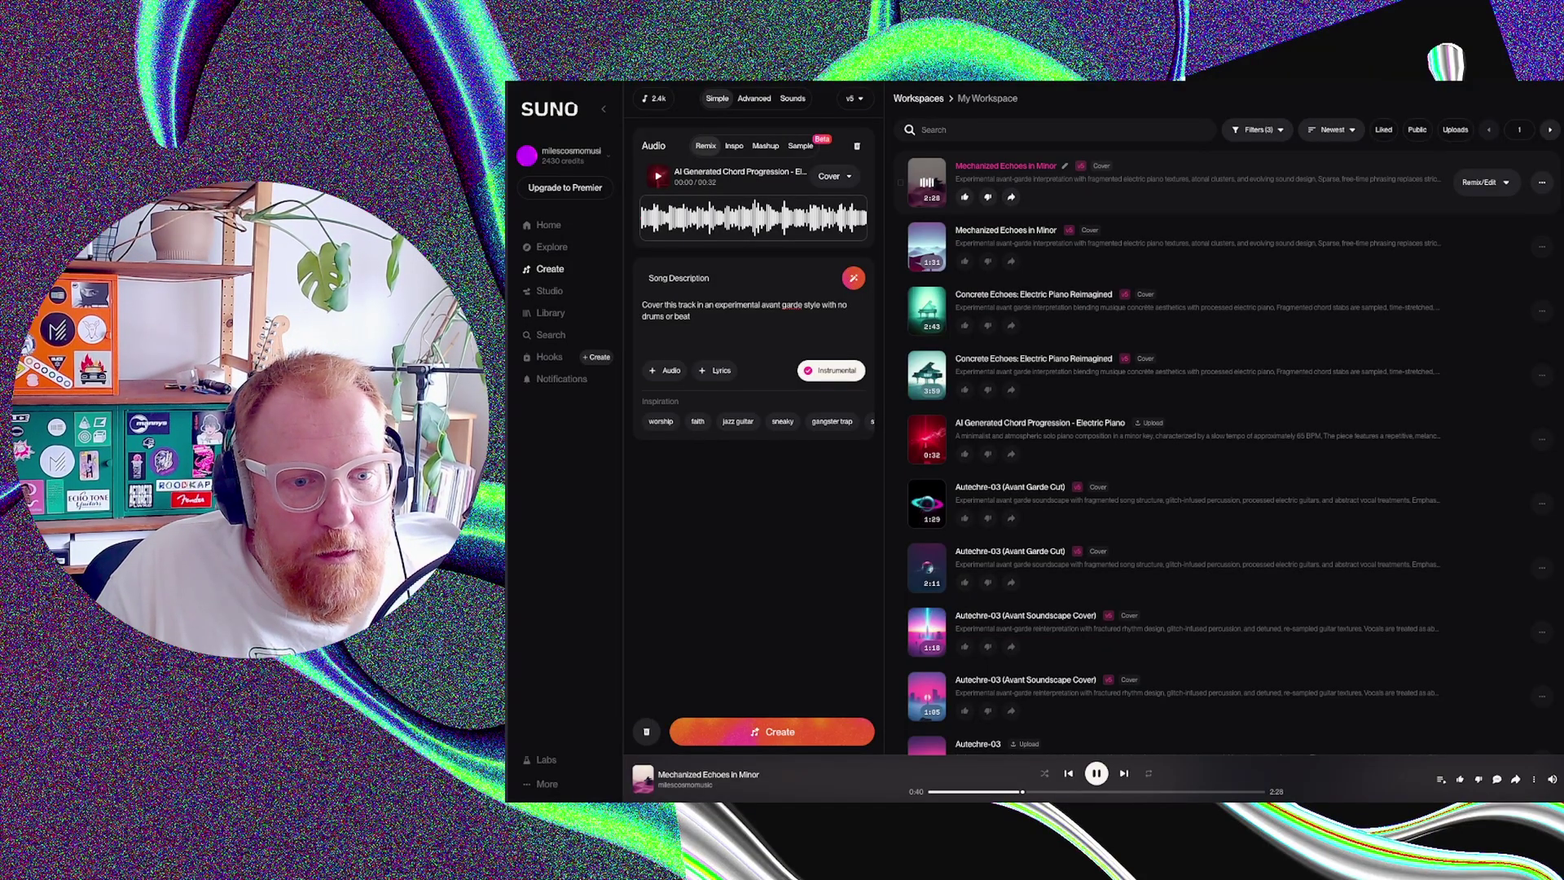
key("space")
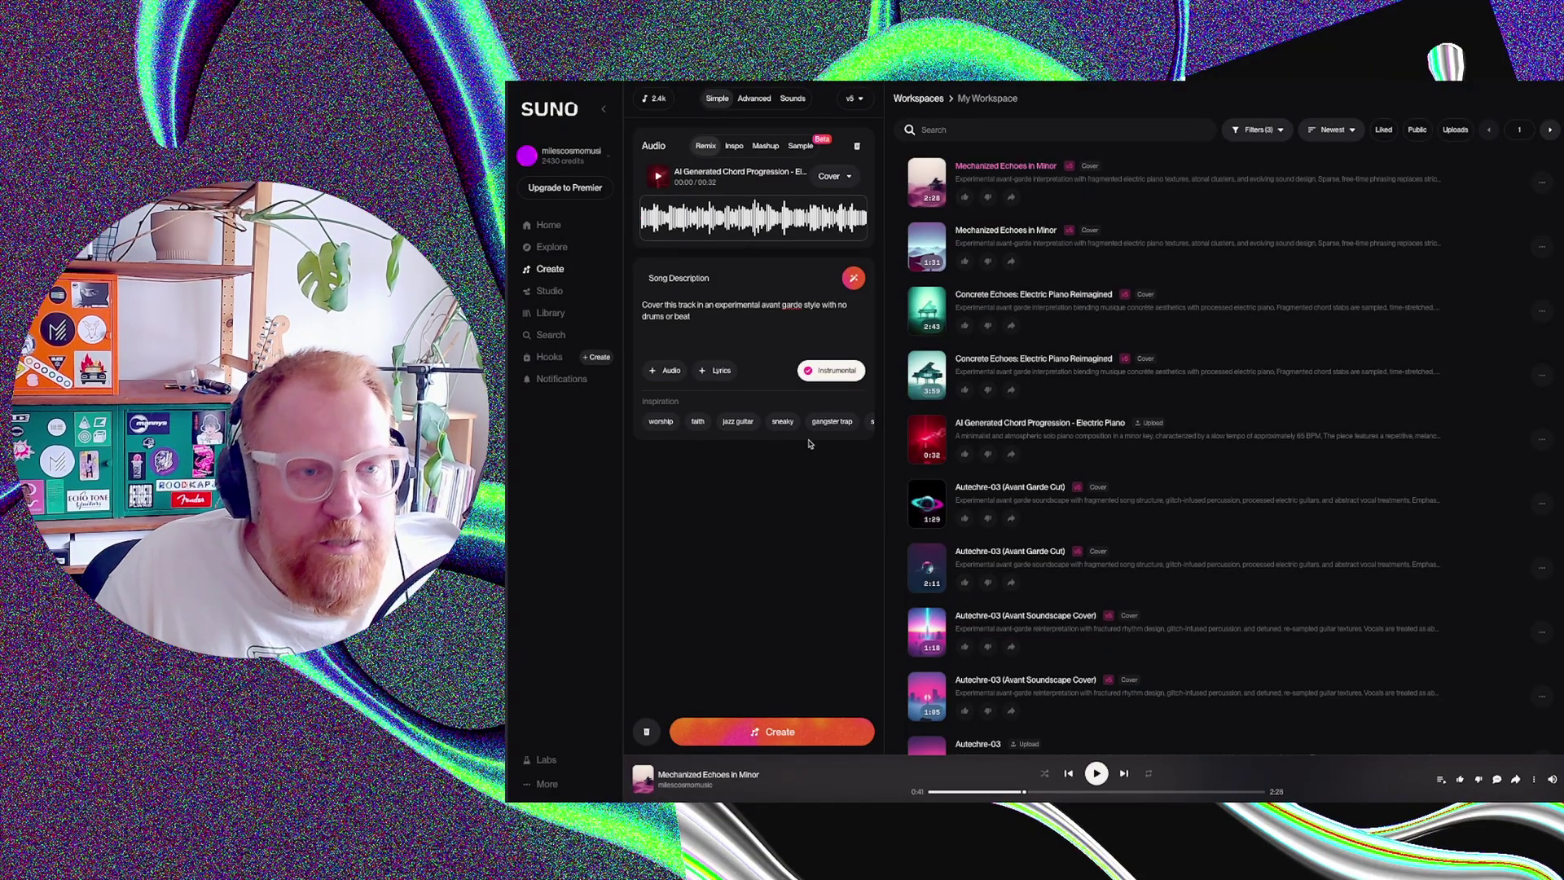
- Replace the style wording in the song description so it reads "Cover this track in a jazz fusion"
left_click_drag(717, 320, 758, 318)
left_click(719, 318)
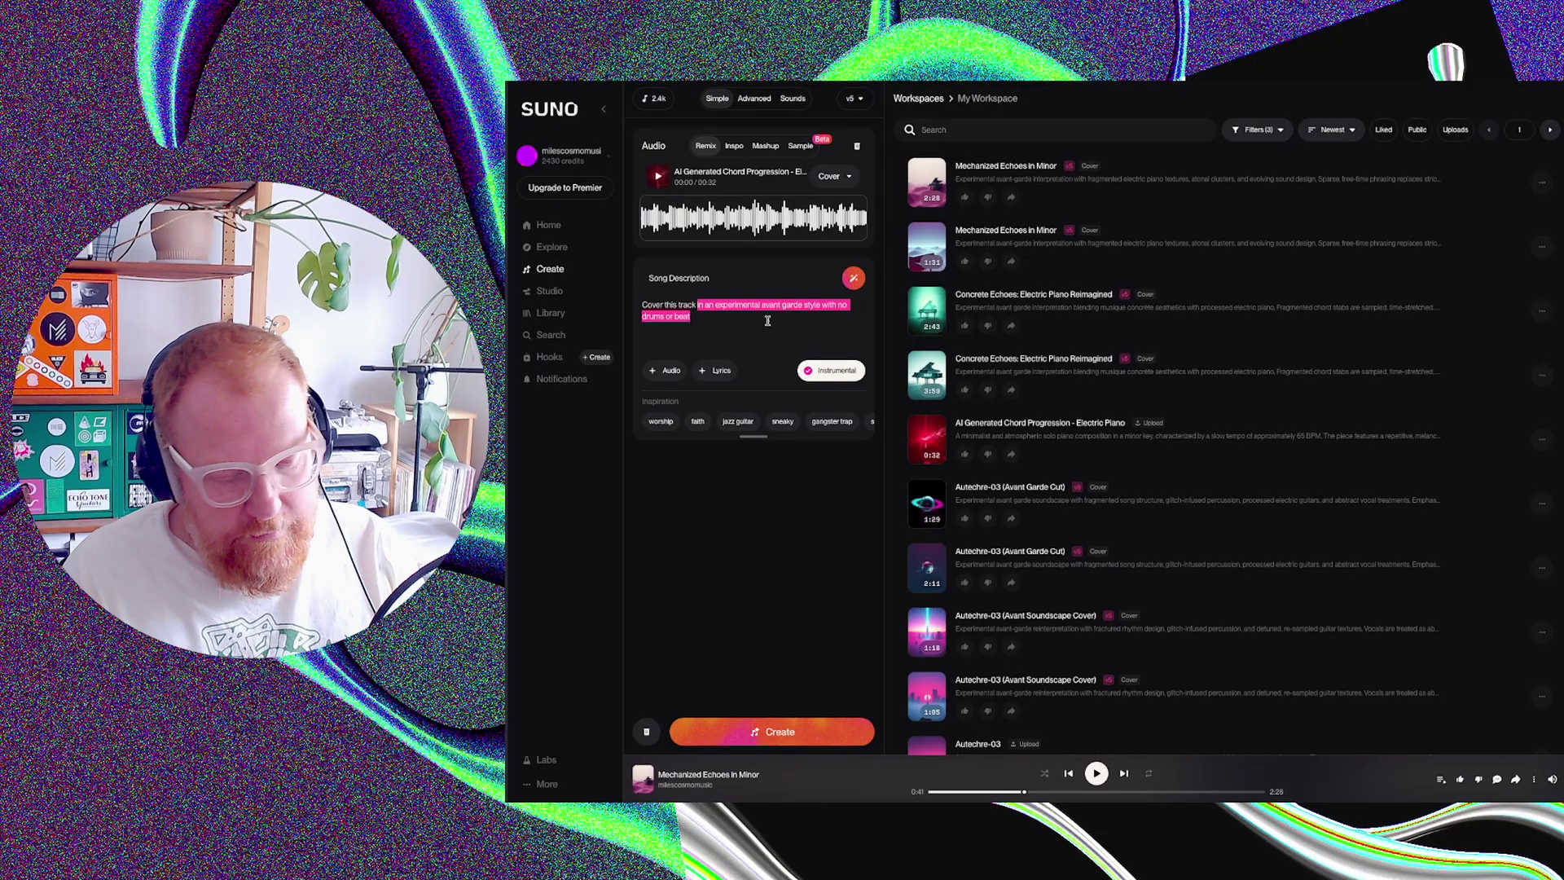
type("in a")
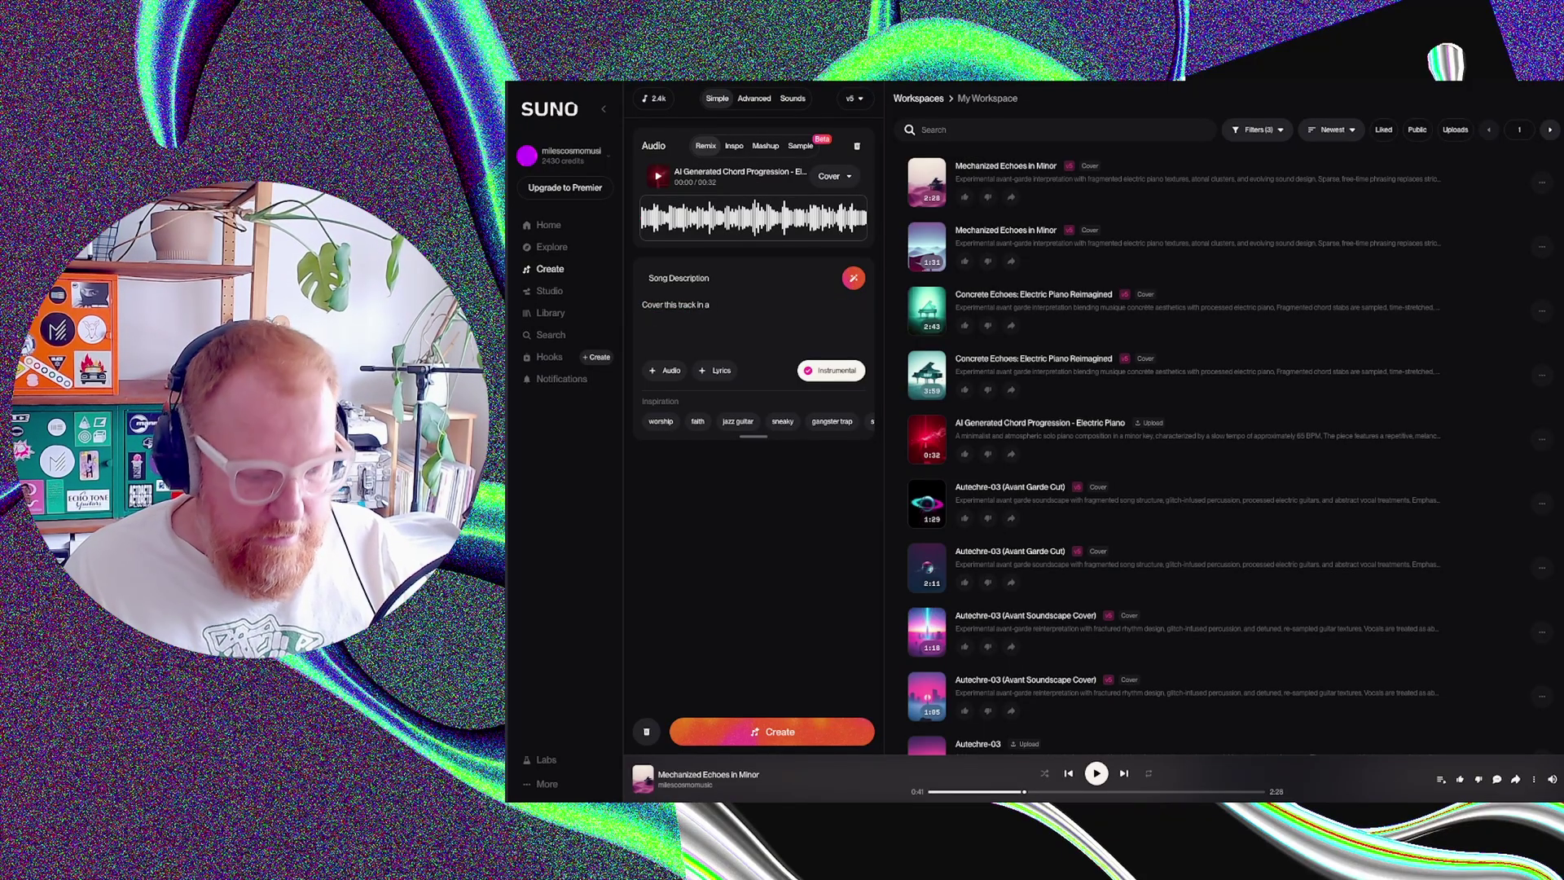
type("n")
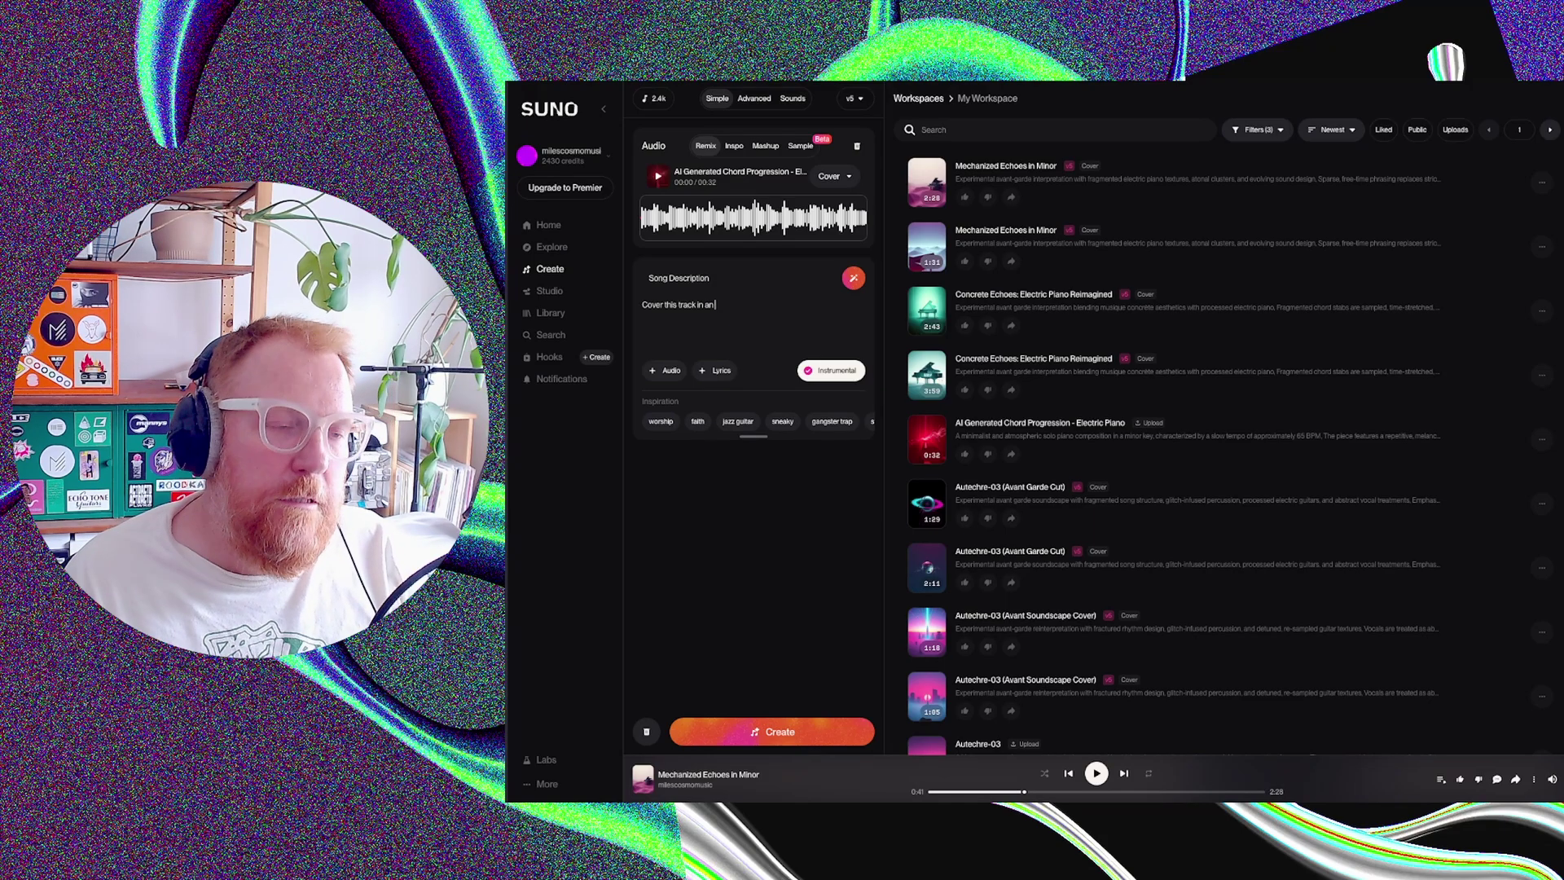
key("BackSpace")
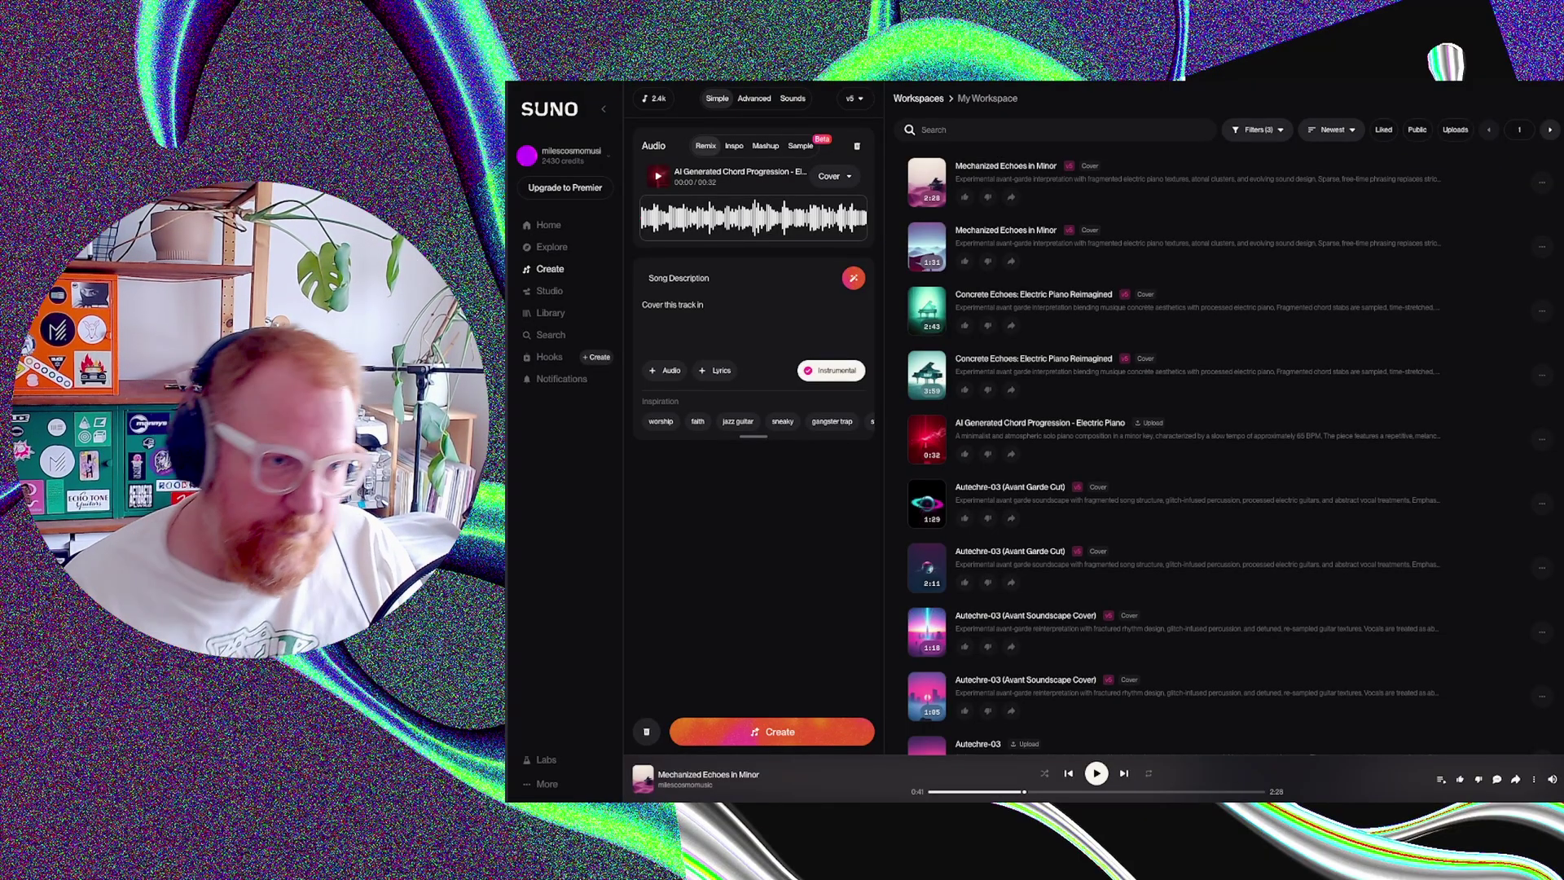
type("a")
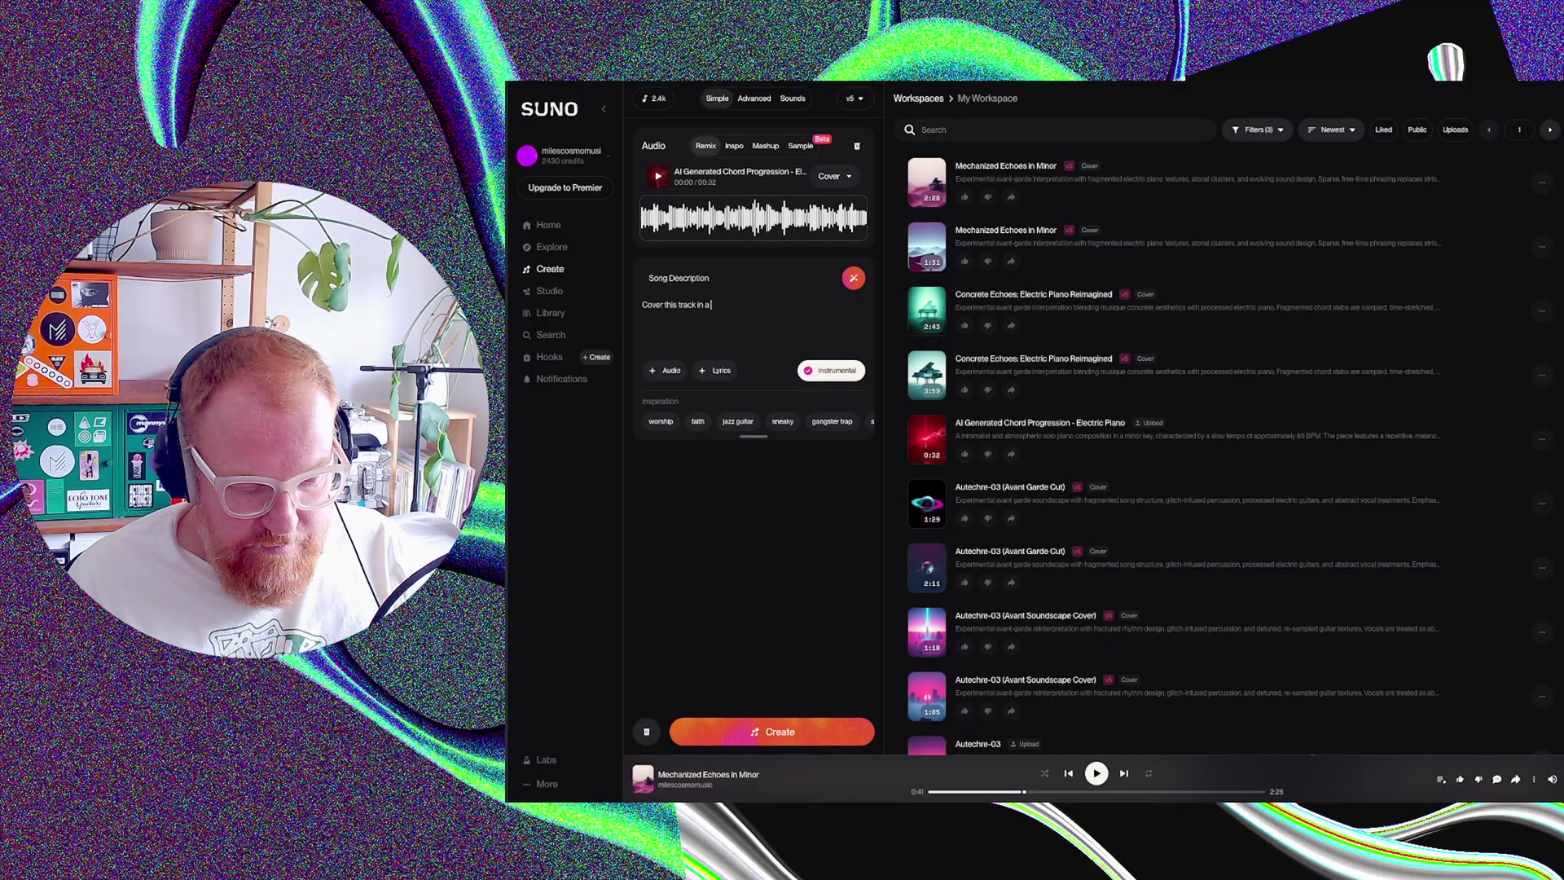
type(" jazz fuysion")
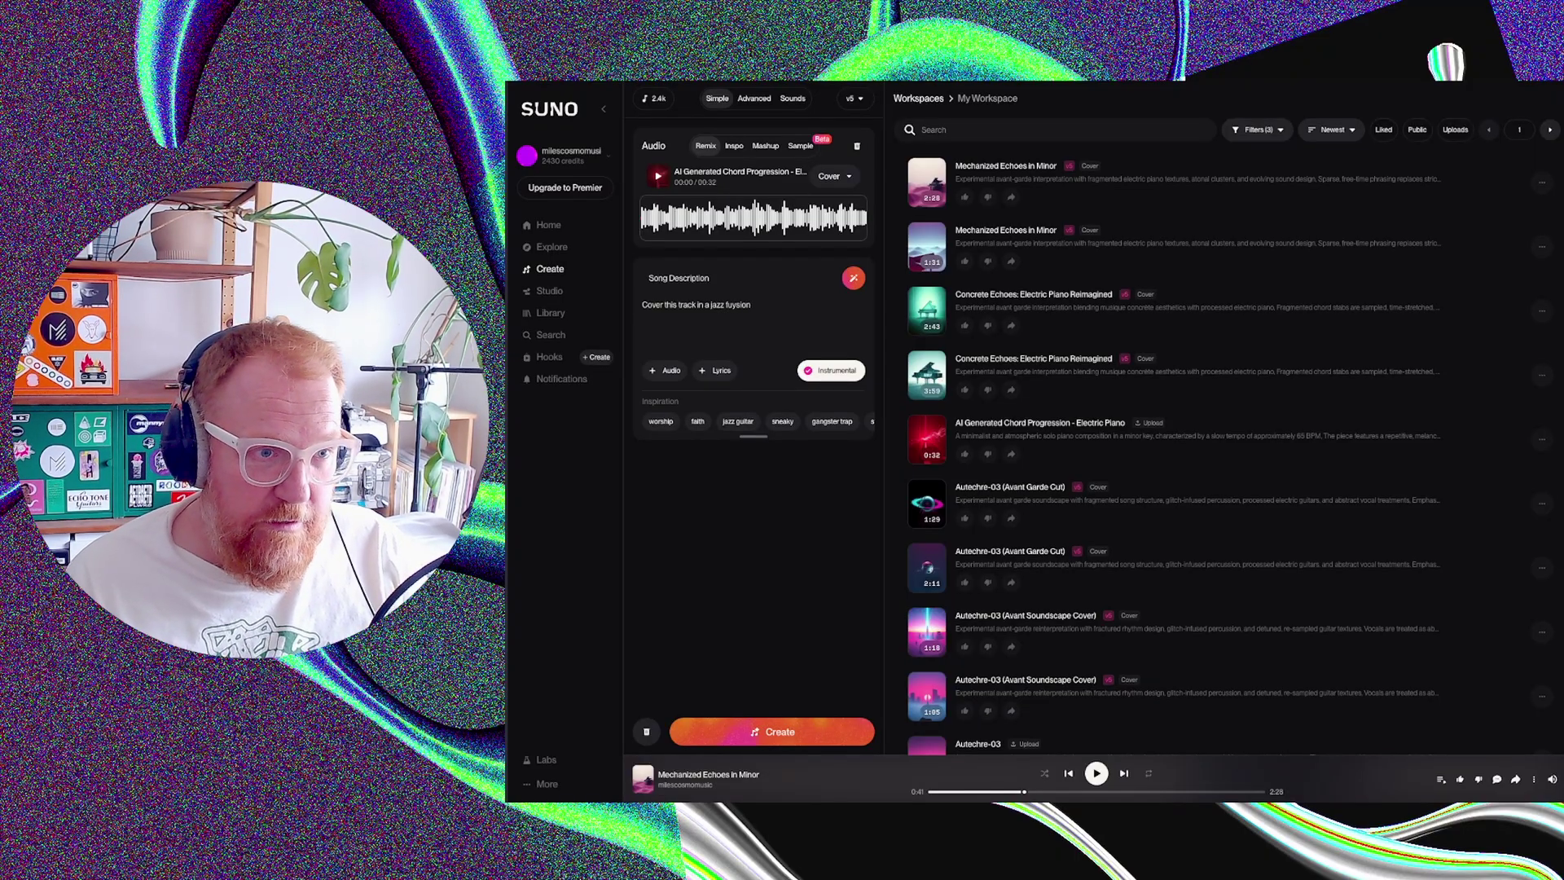
key("BackSpace")
key("BackSpace")
key("BackSpace")
key("BackSpace")
type("sion")
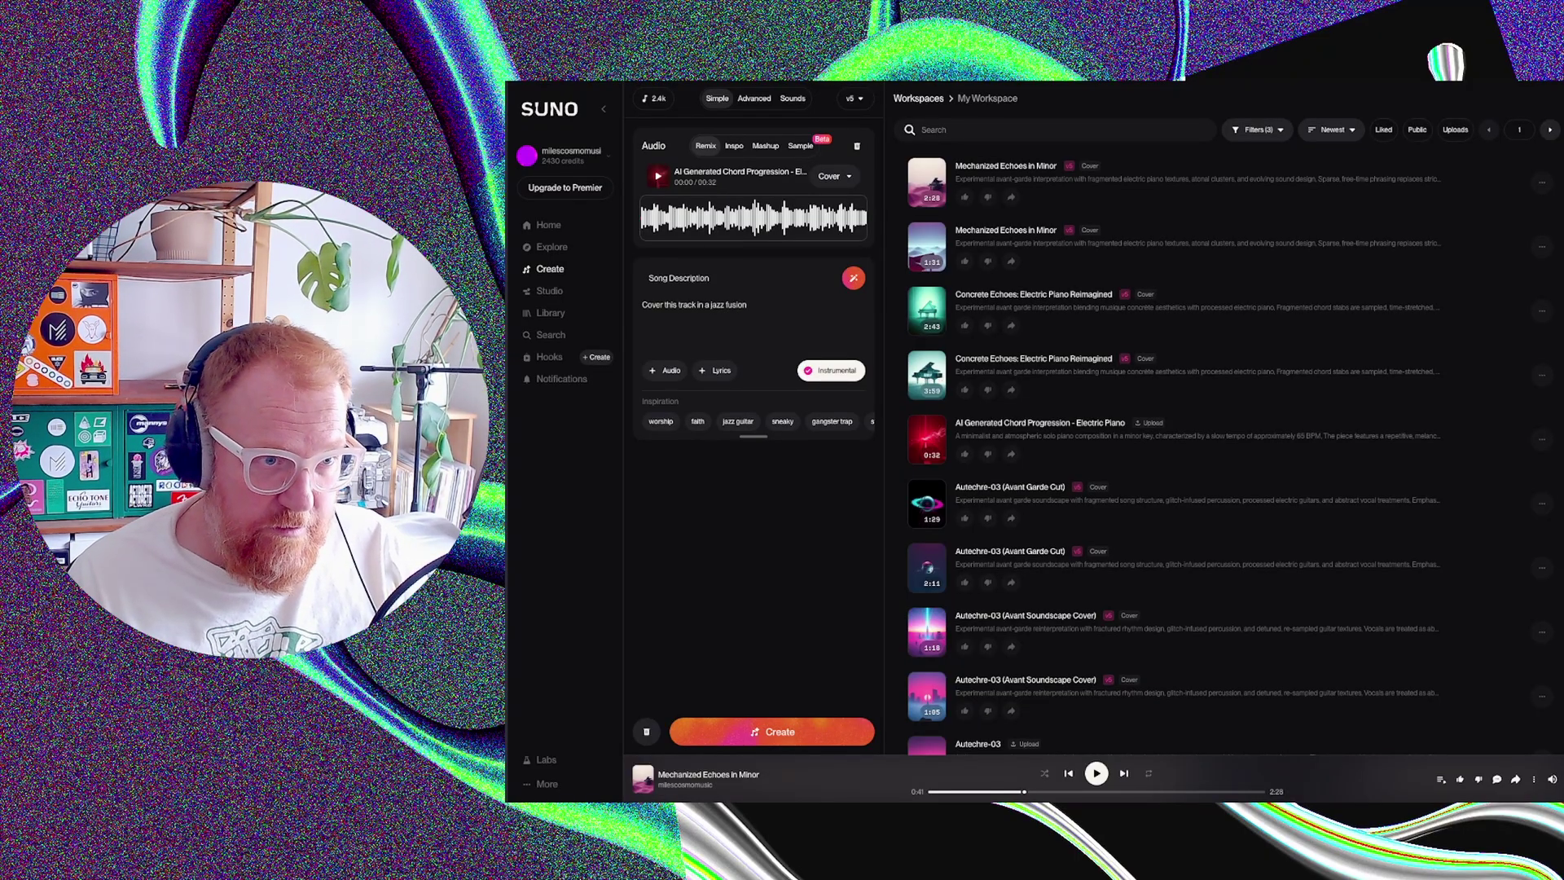
type(" / free")
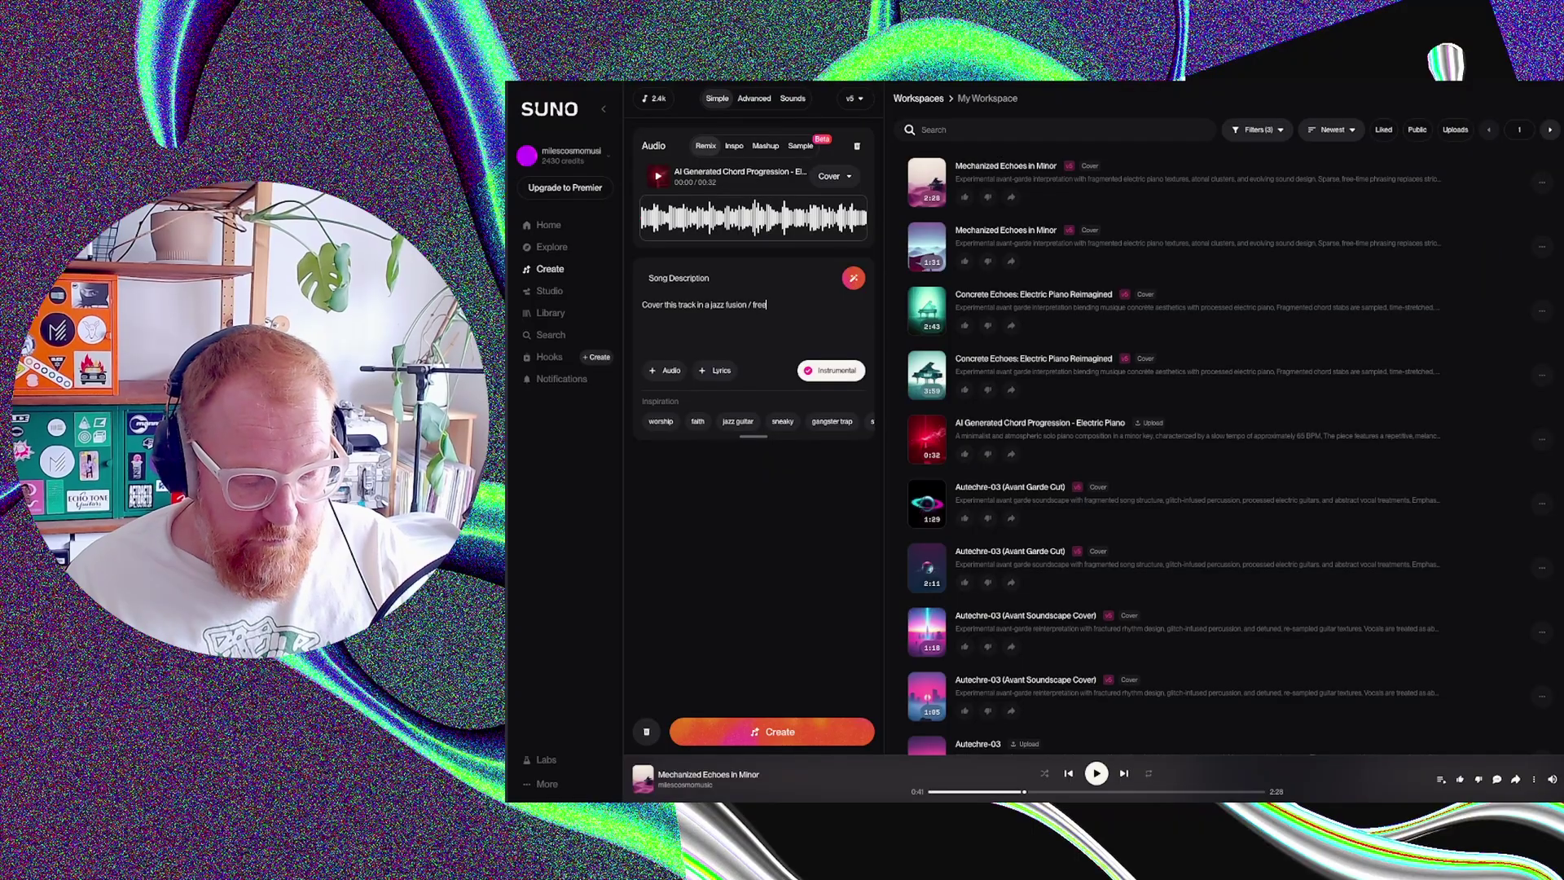
type(" jazz")
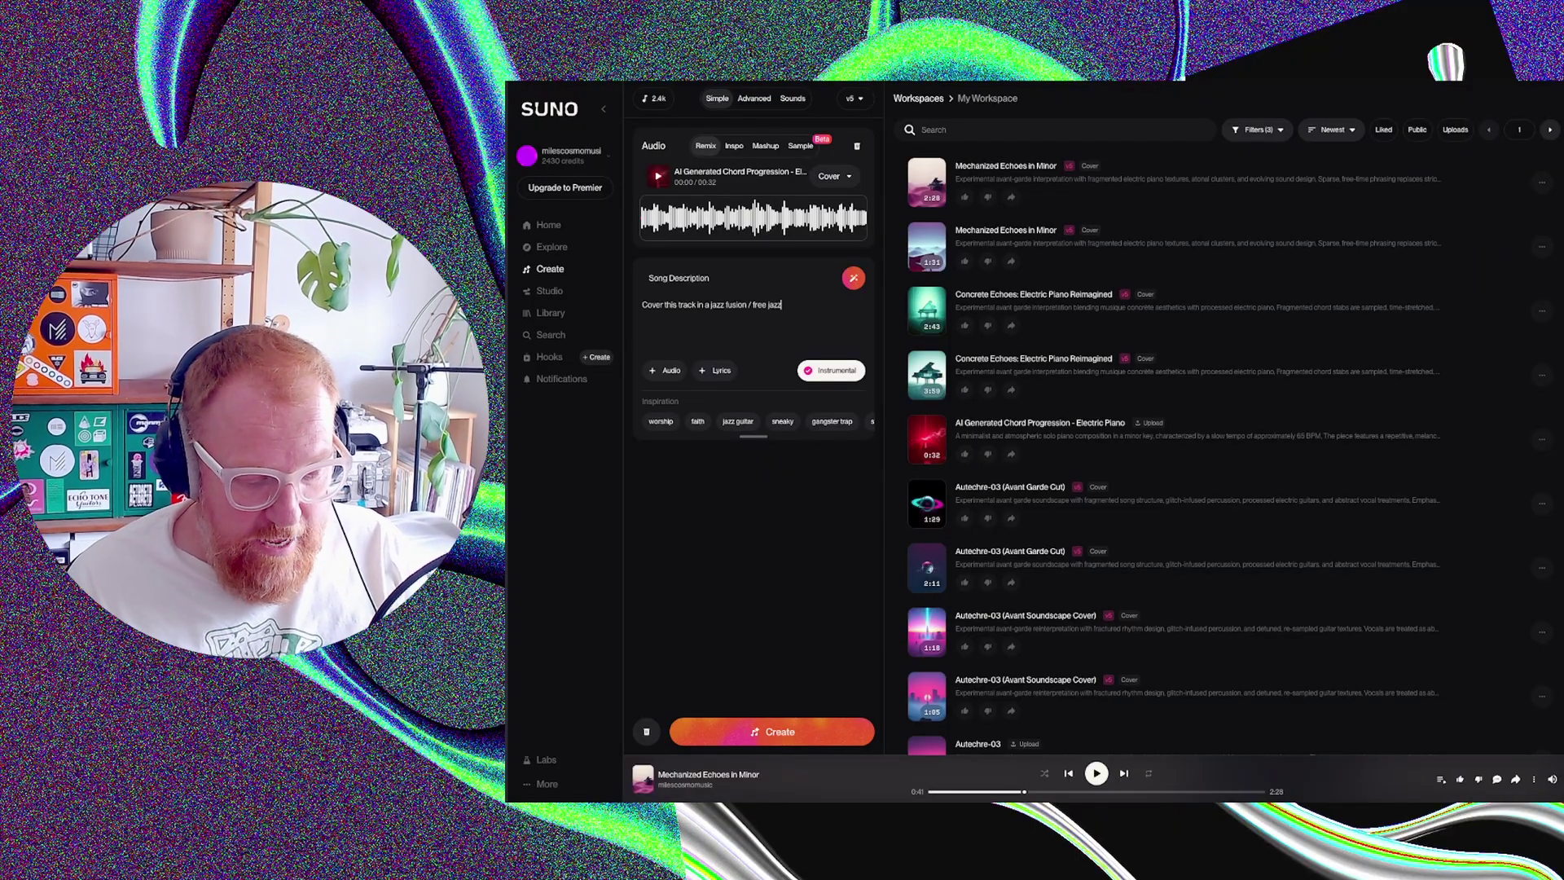
key("BackSpace")
key("BackSpace")
key("BackSpace")
key("BackSpace")
key("BackSpace")
key("BackSpace")
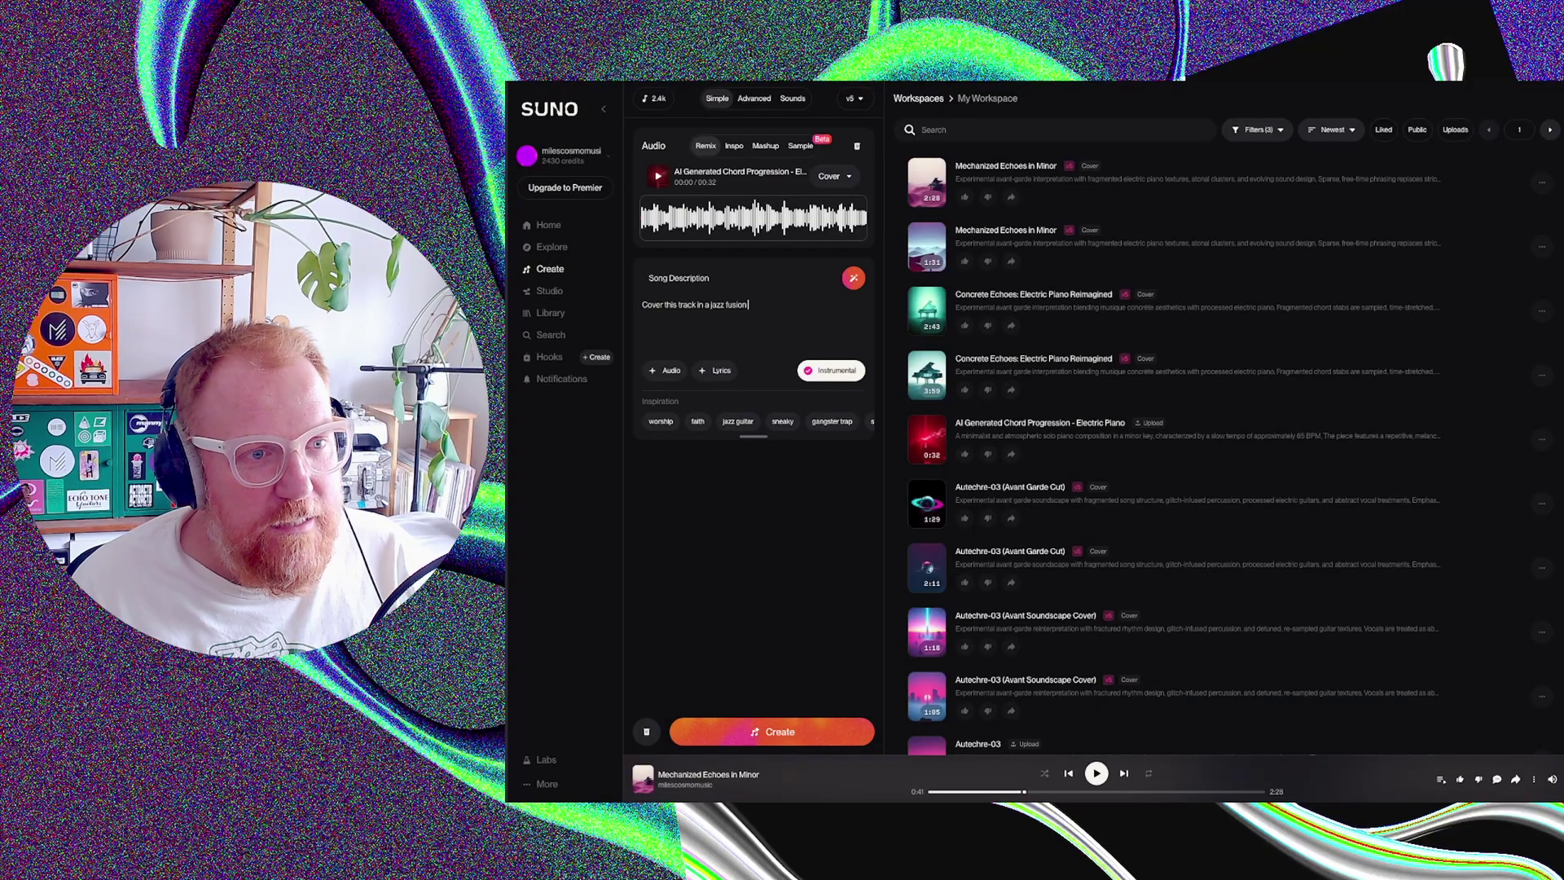
- Complete the song description as "Cover this track in a psychedelic jazz fusion style" with corrected spelling, and generate the cover
type("tyle")
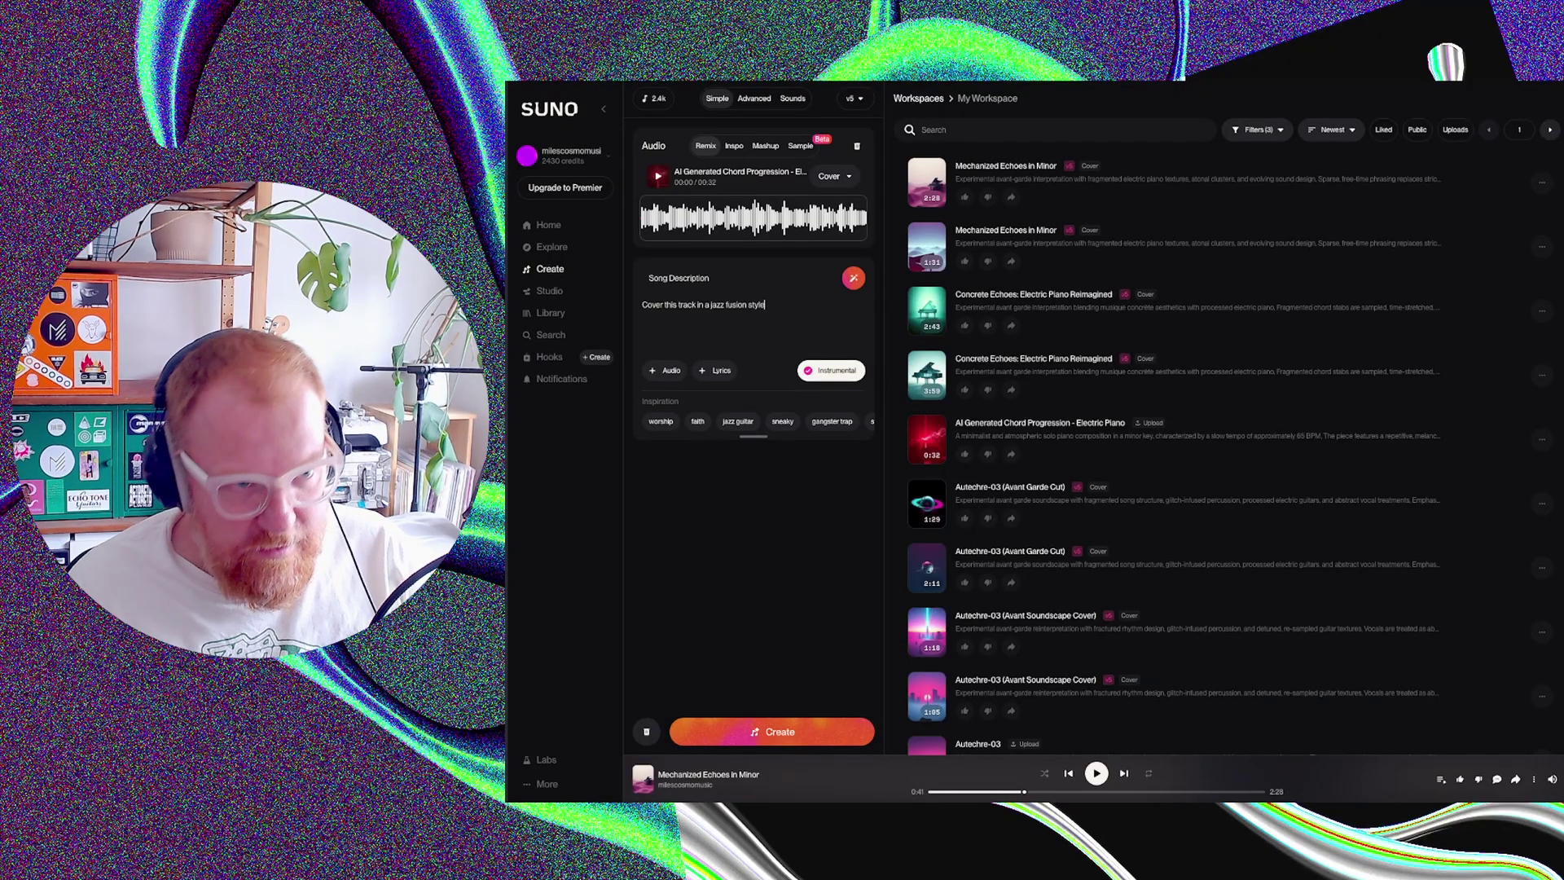
left_click(706, 305)
type("psy")
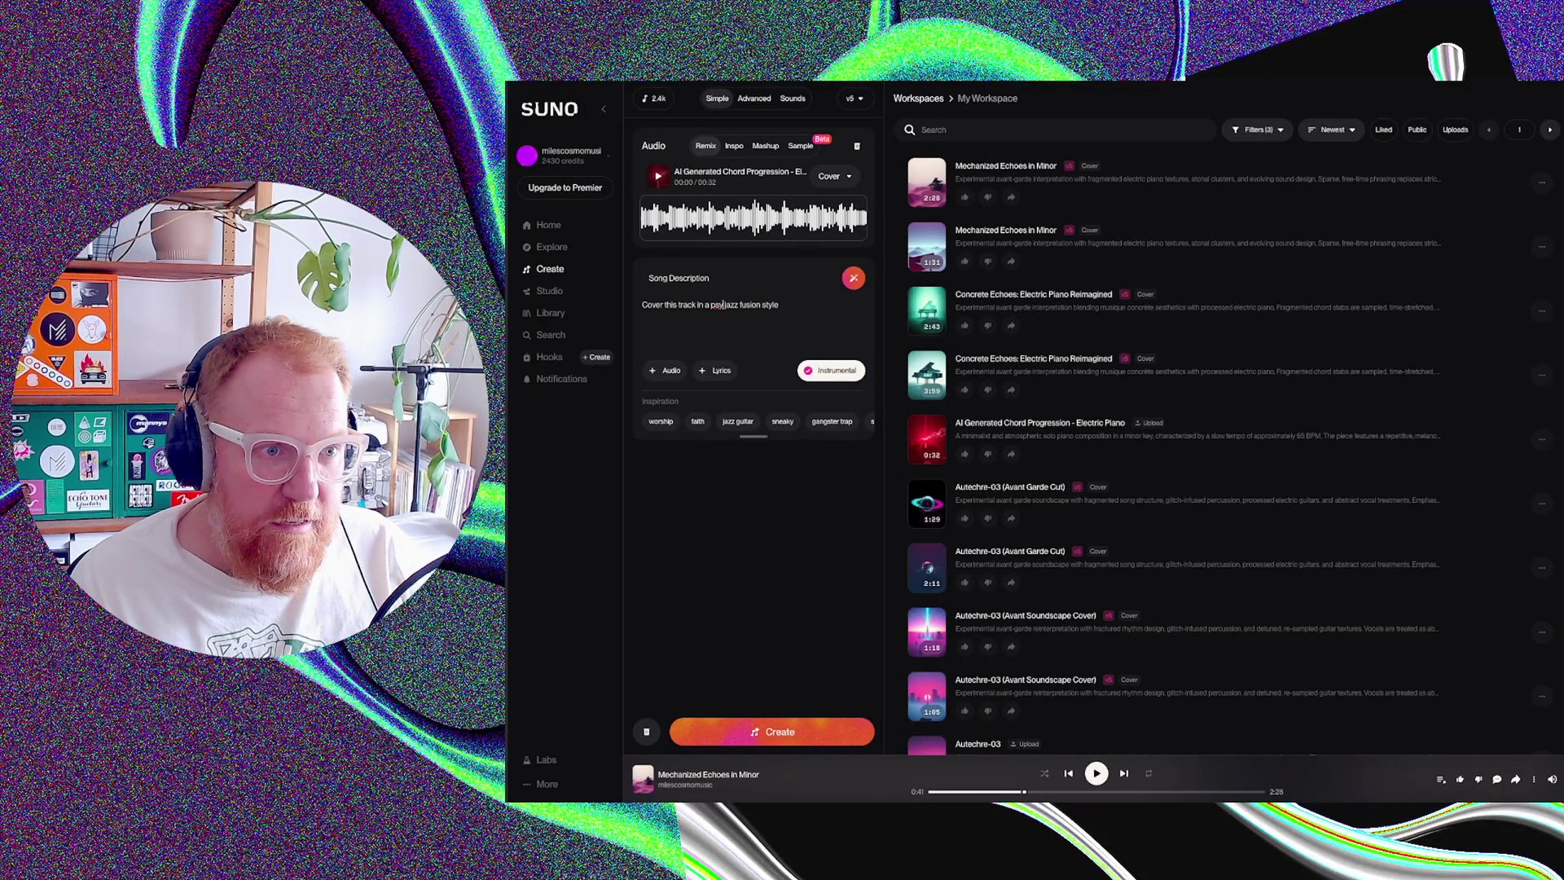
key("BackSpace")
type("cha")
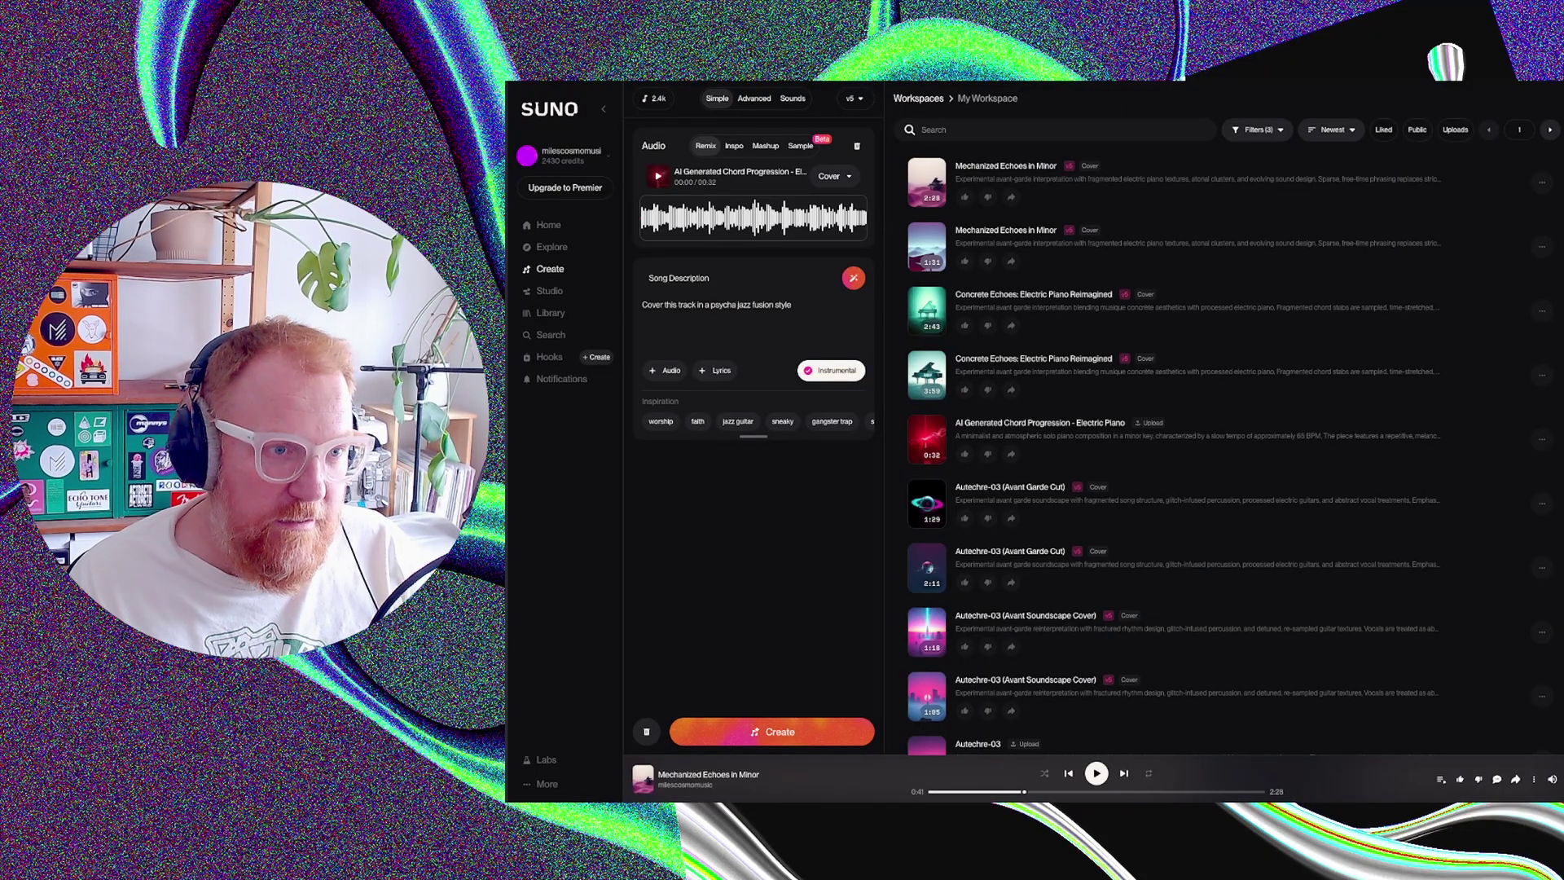
type("delic")
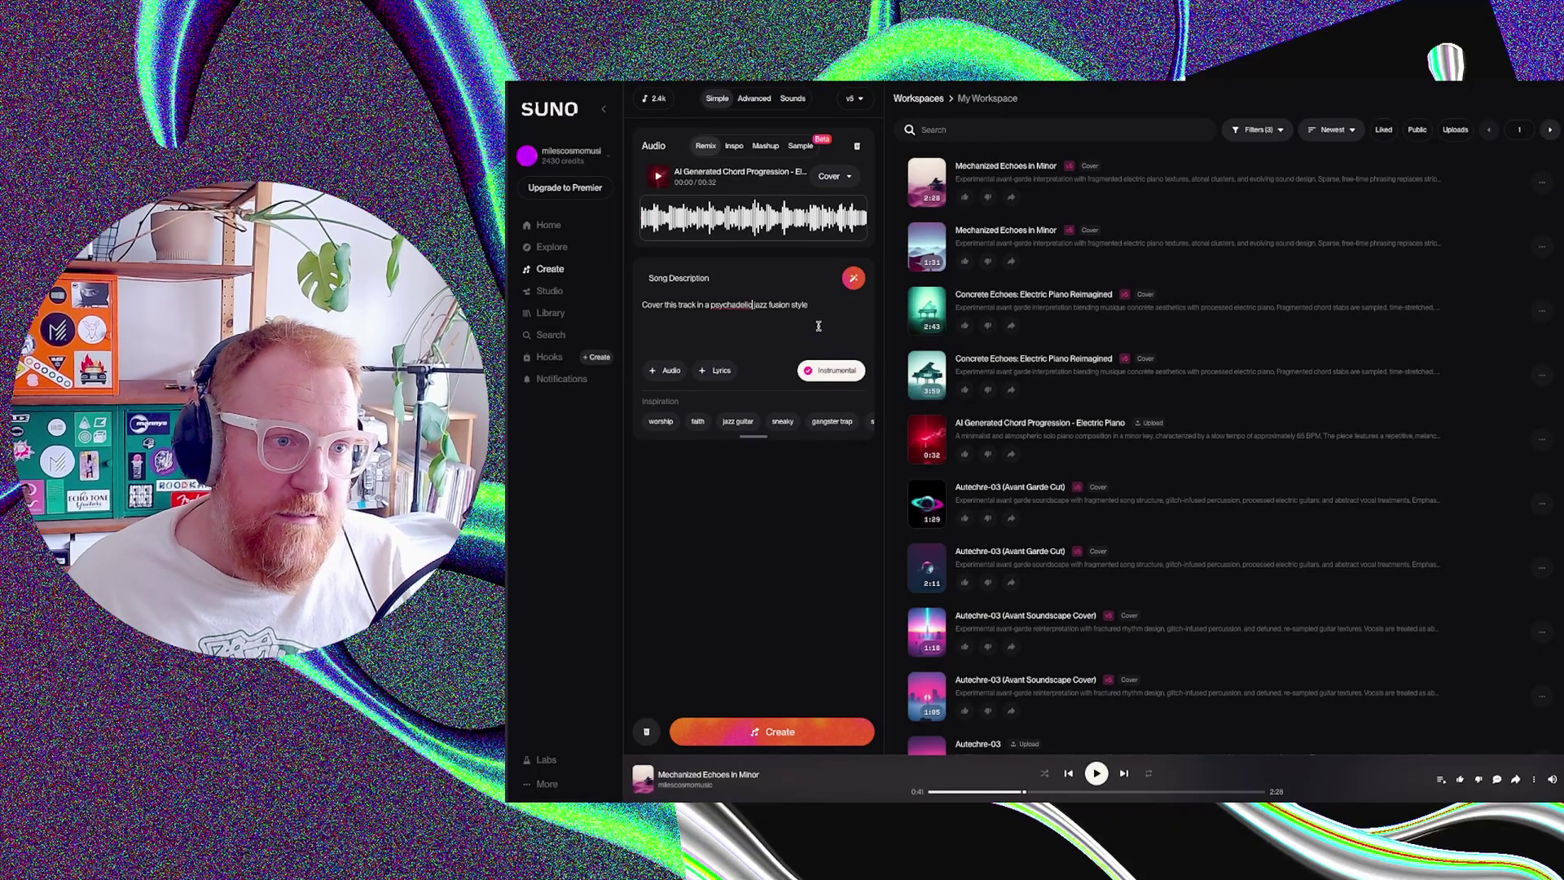
double_click(737, 305)
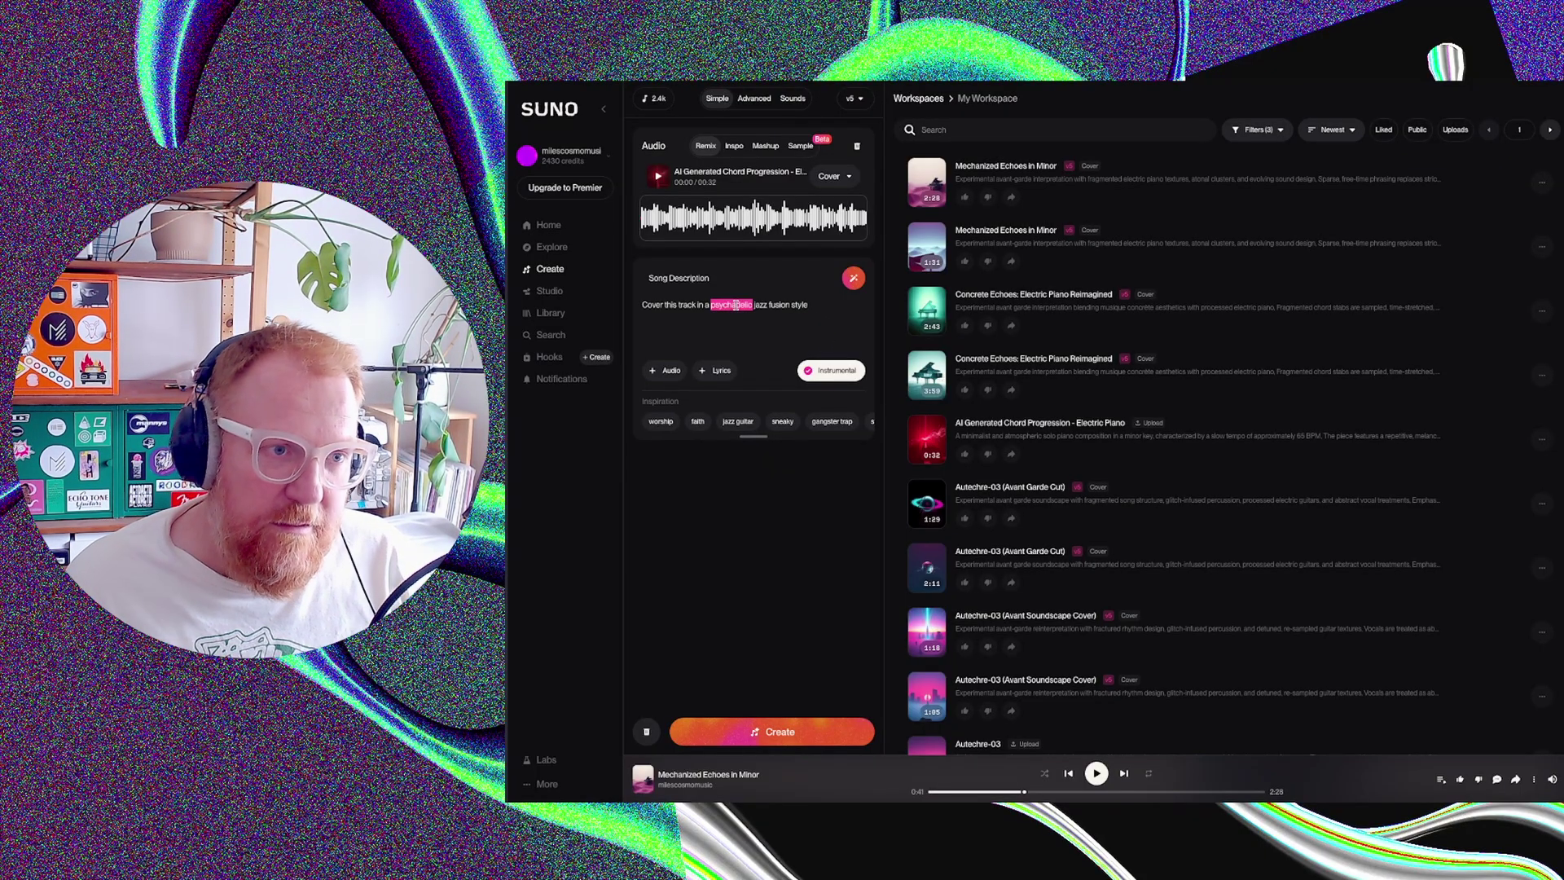
right_click(734, 307)
left_click(738, 314)
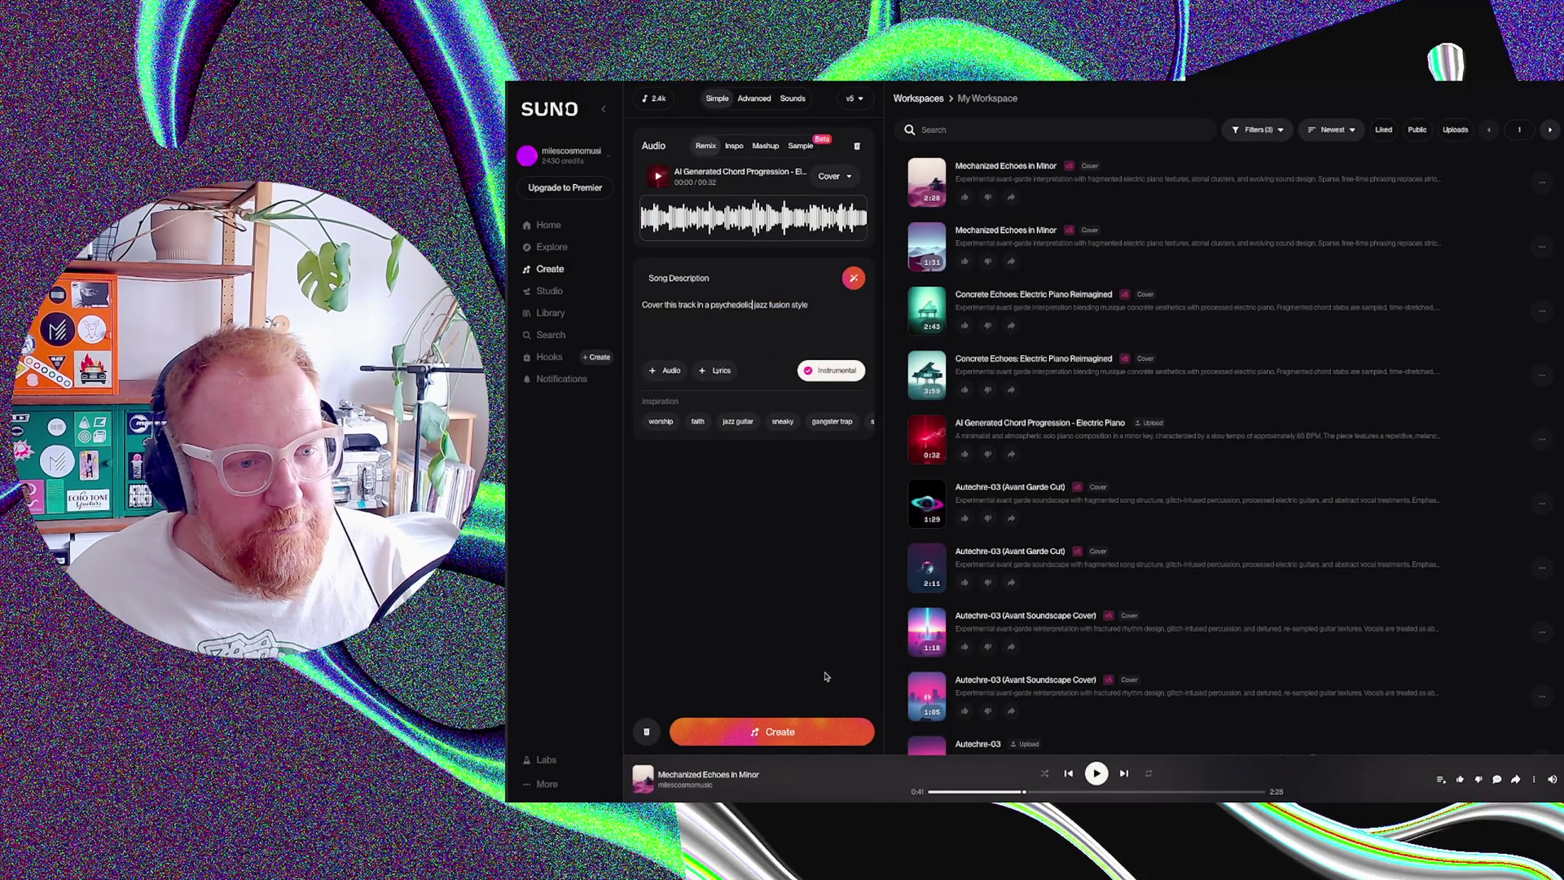
left_click(797, 735)
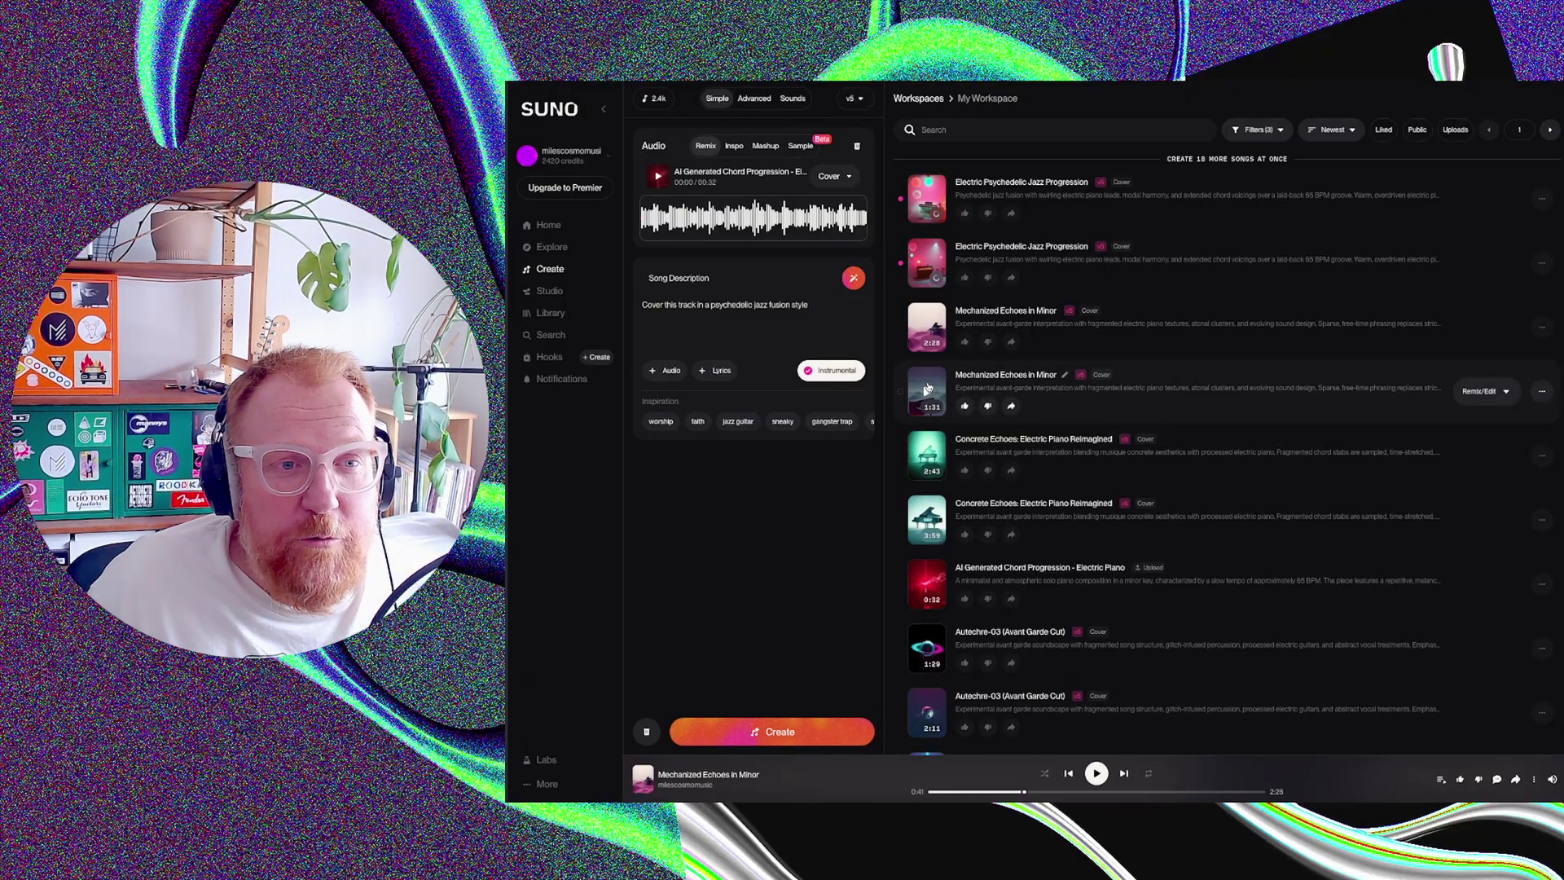
- Audition both "Electric Psychedelic Jazz Progression" covers, starting with the lower one, and pause playback
left_click(927, 262)
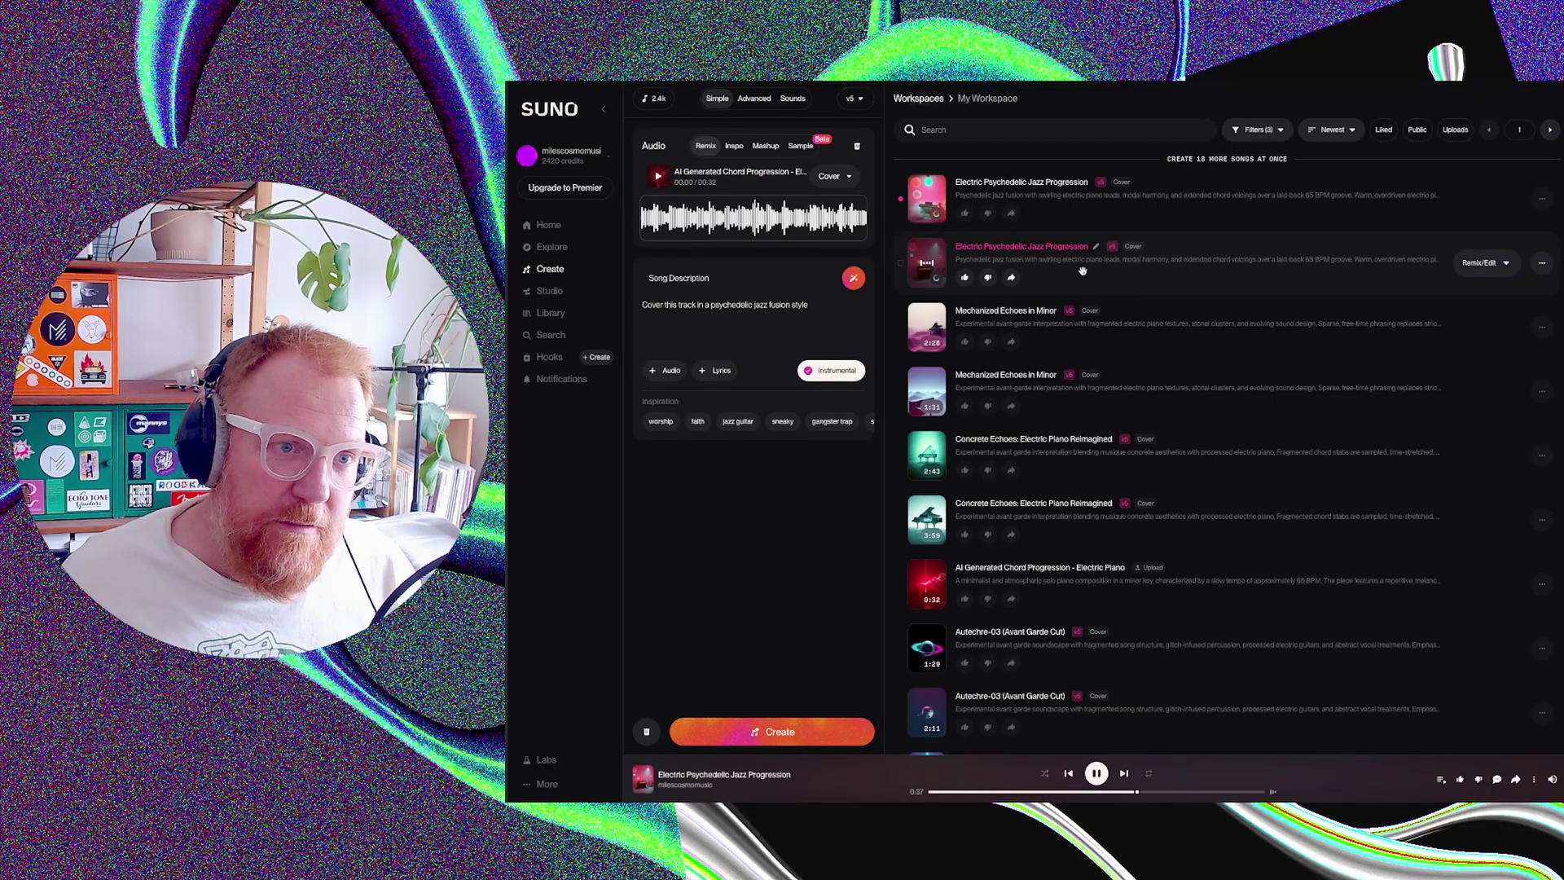
mouse_move(939, 208)
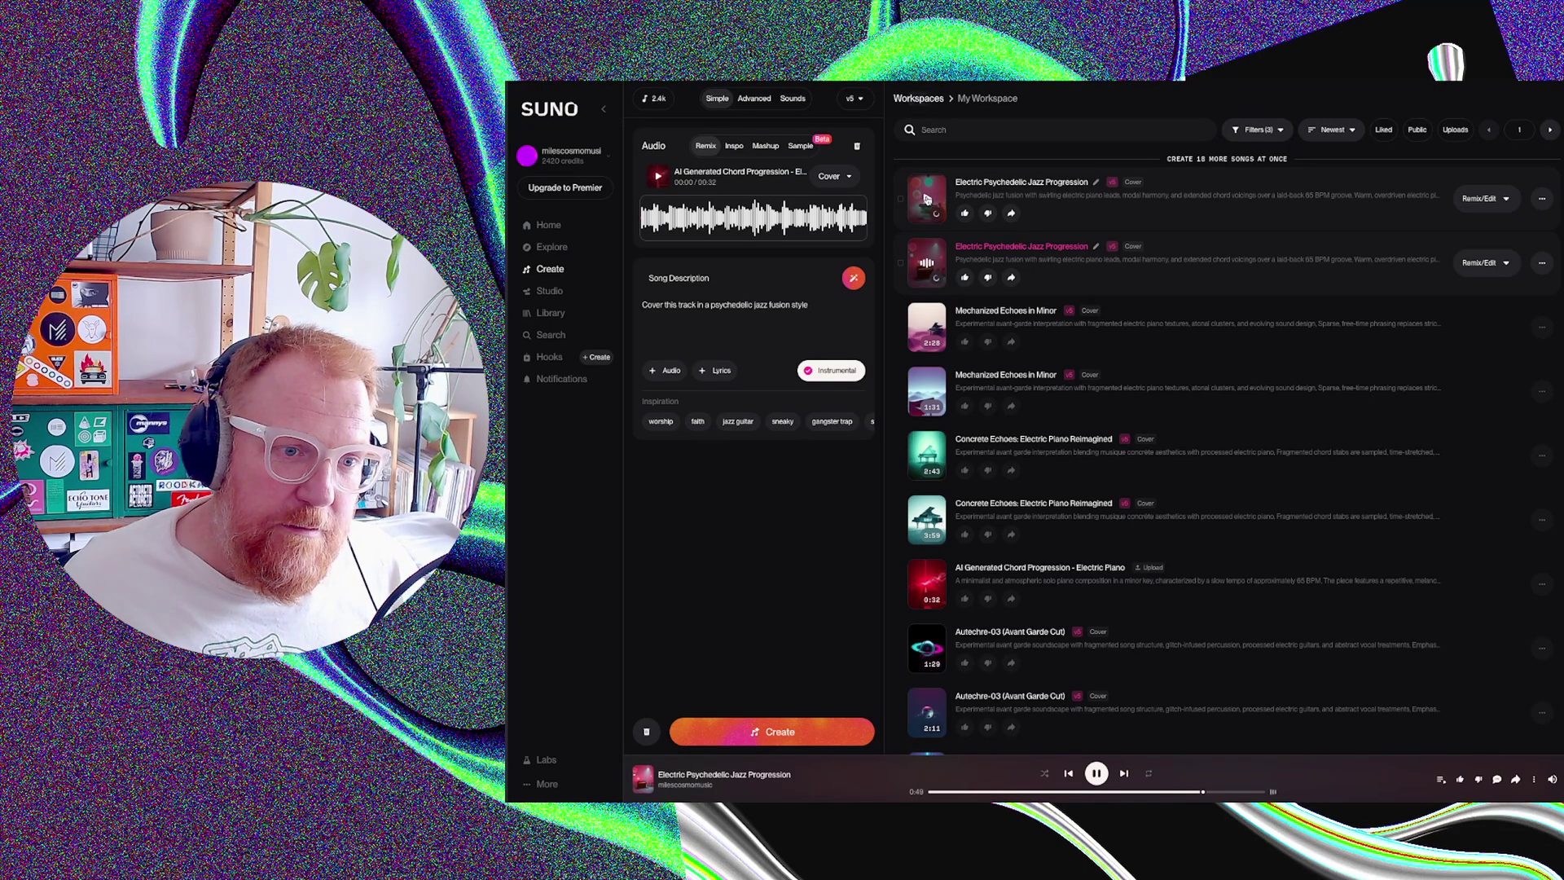
left_click(926, 197)
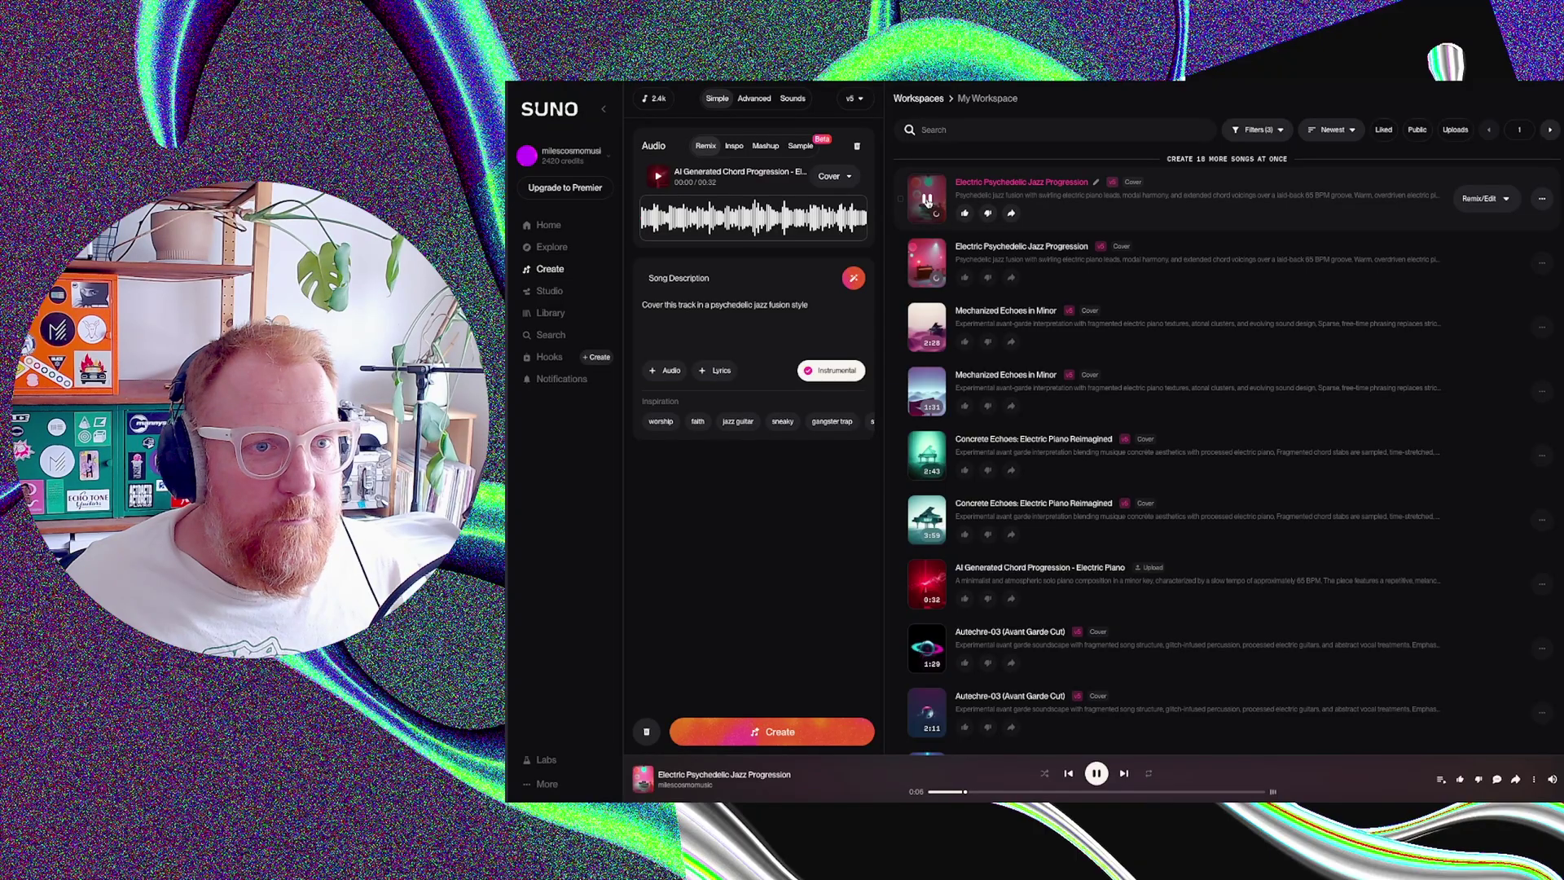
left_click(927, 200)
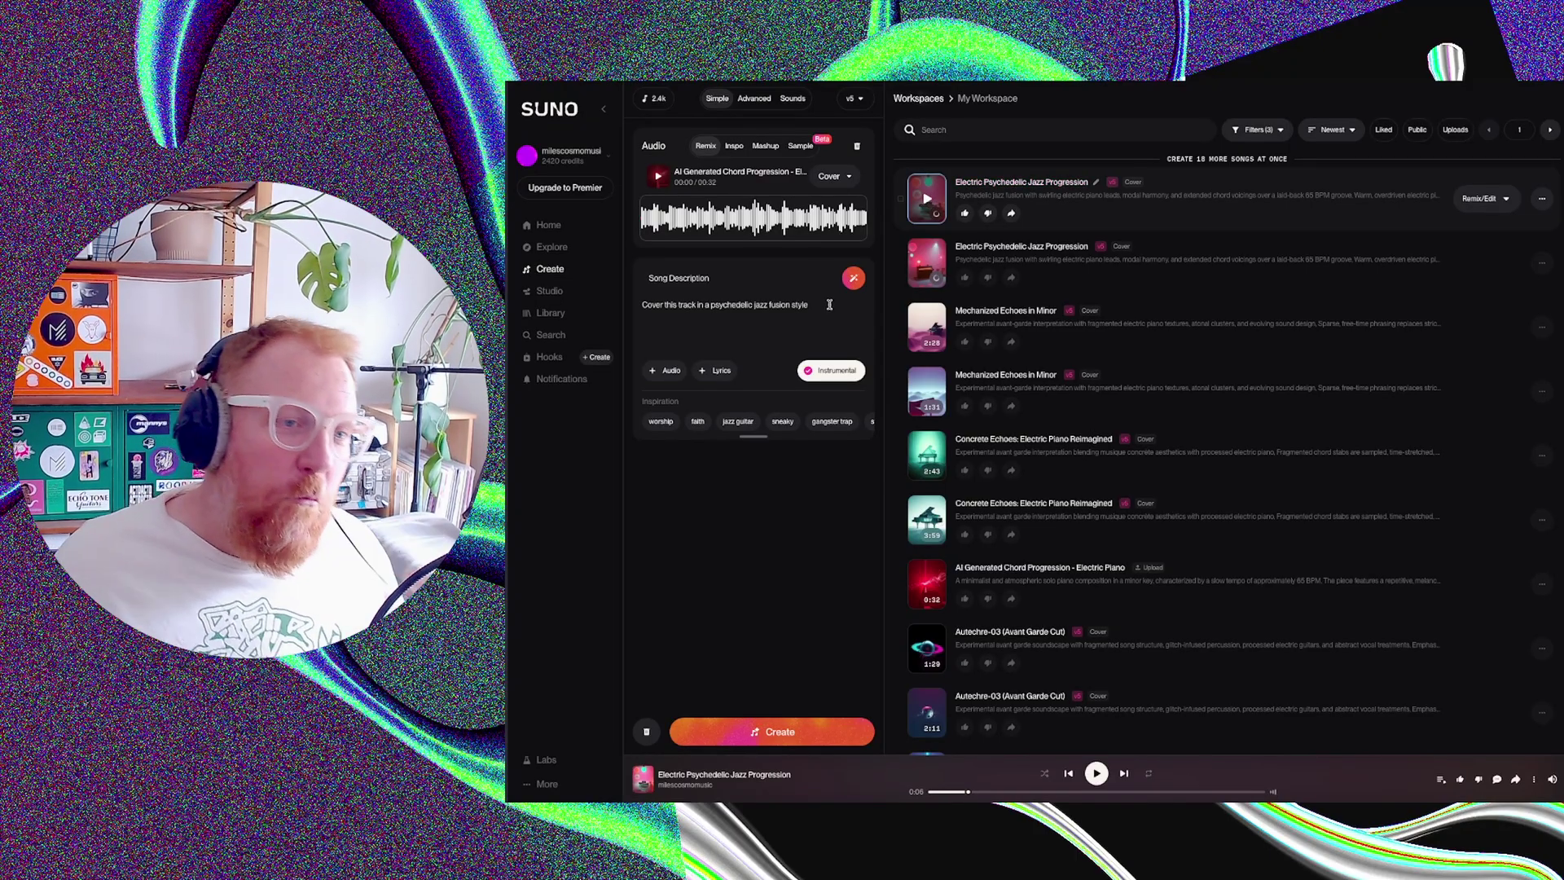
- Replace the style wording in the song description with "in an experimental ambient style with no beat or drums"
triple_click(733, 307)
left_click(711, 328)
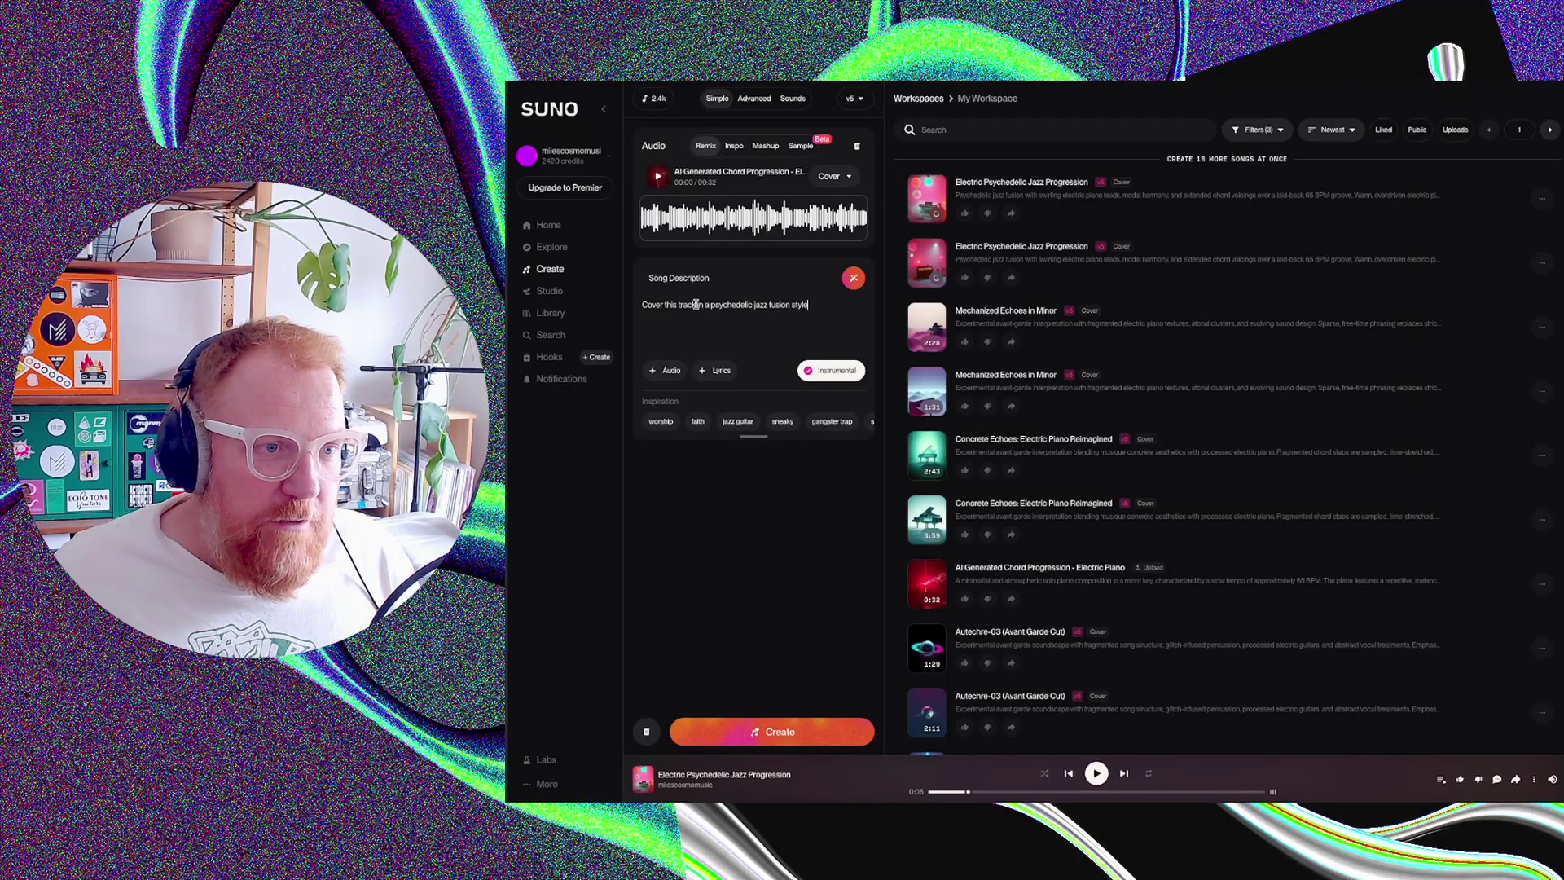
left_click_drag(695, 305, 815, 306)
key("BackSpace")
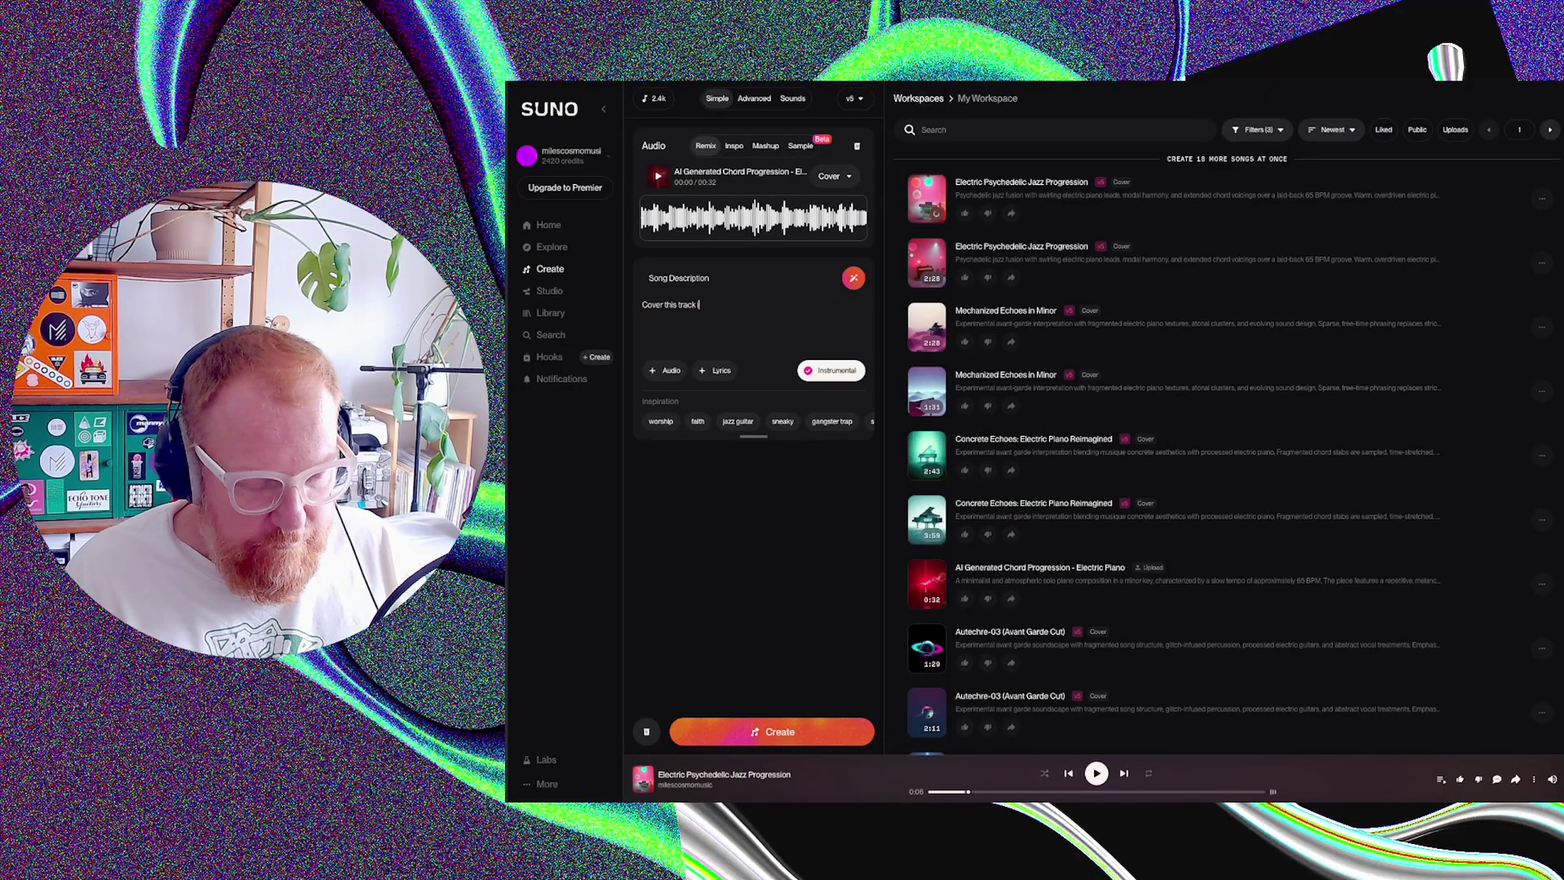
type("in")
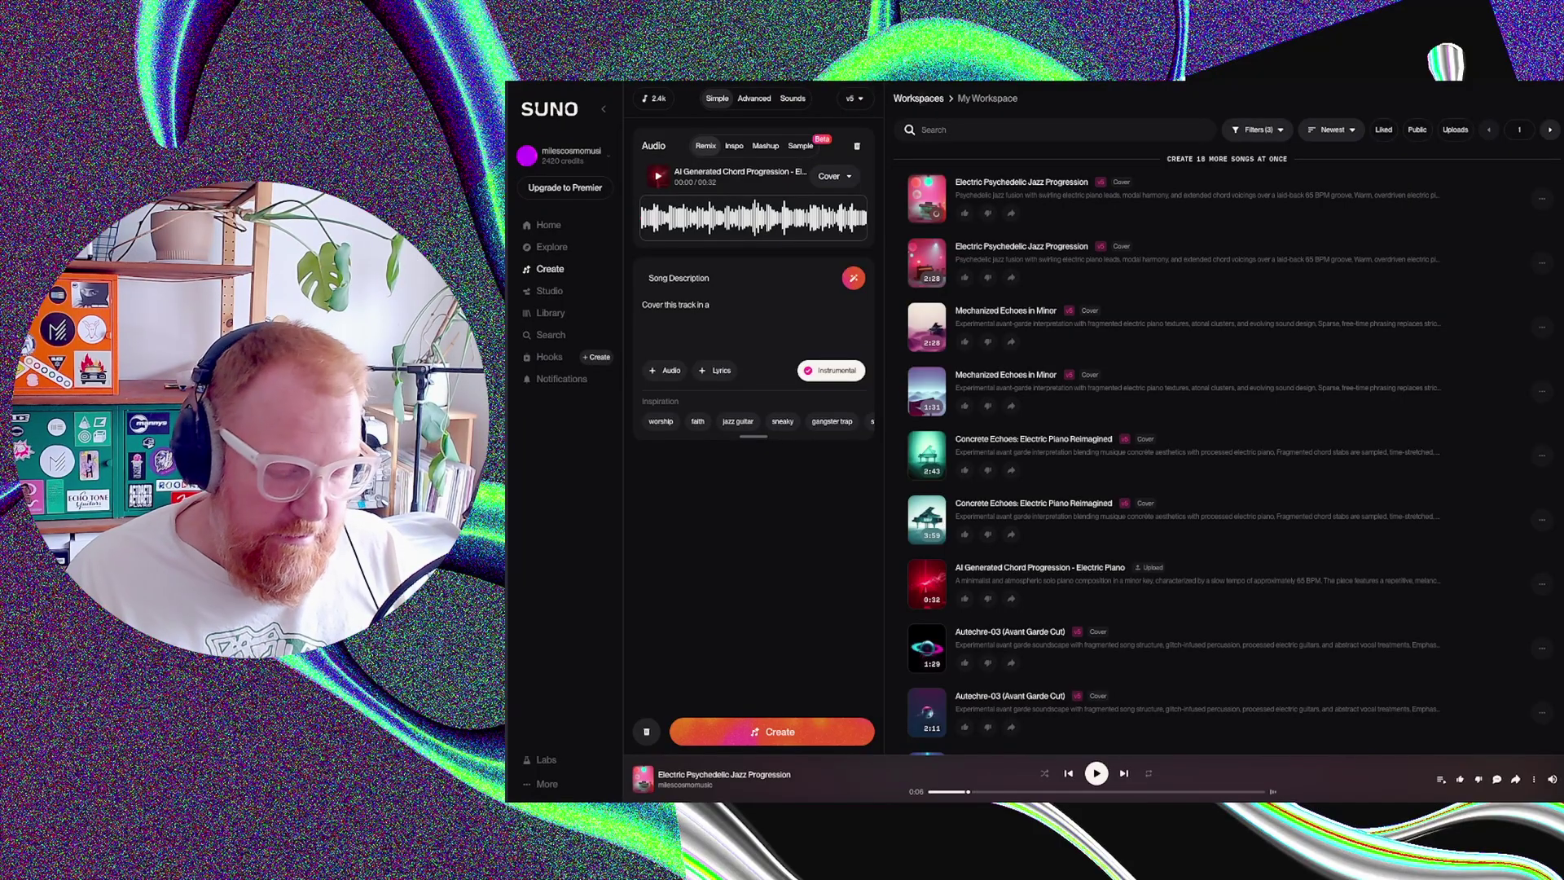
type("an")
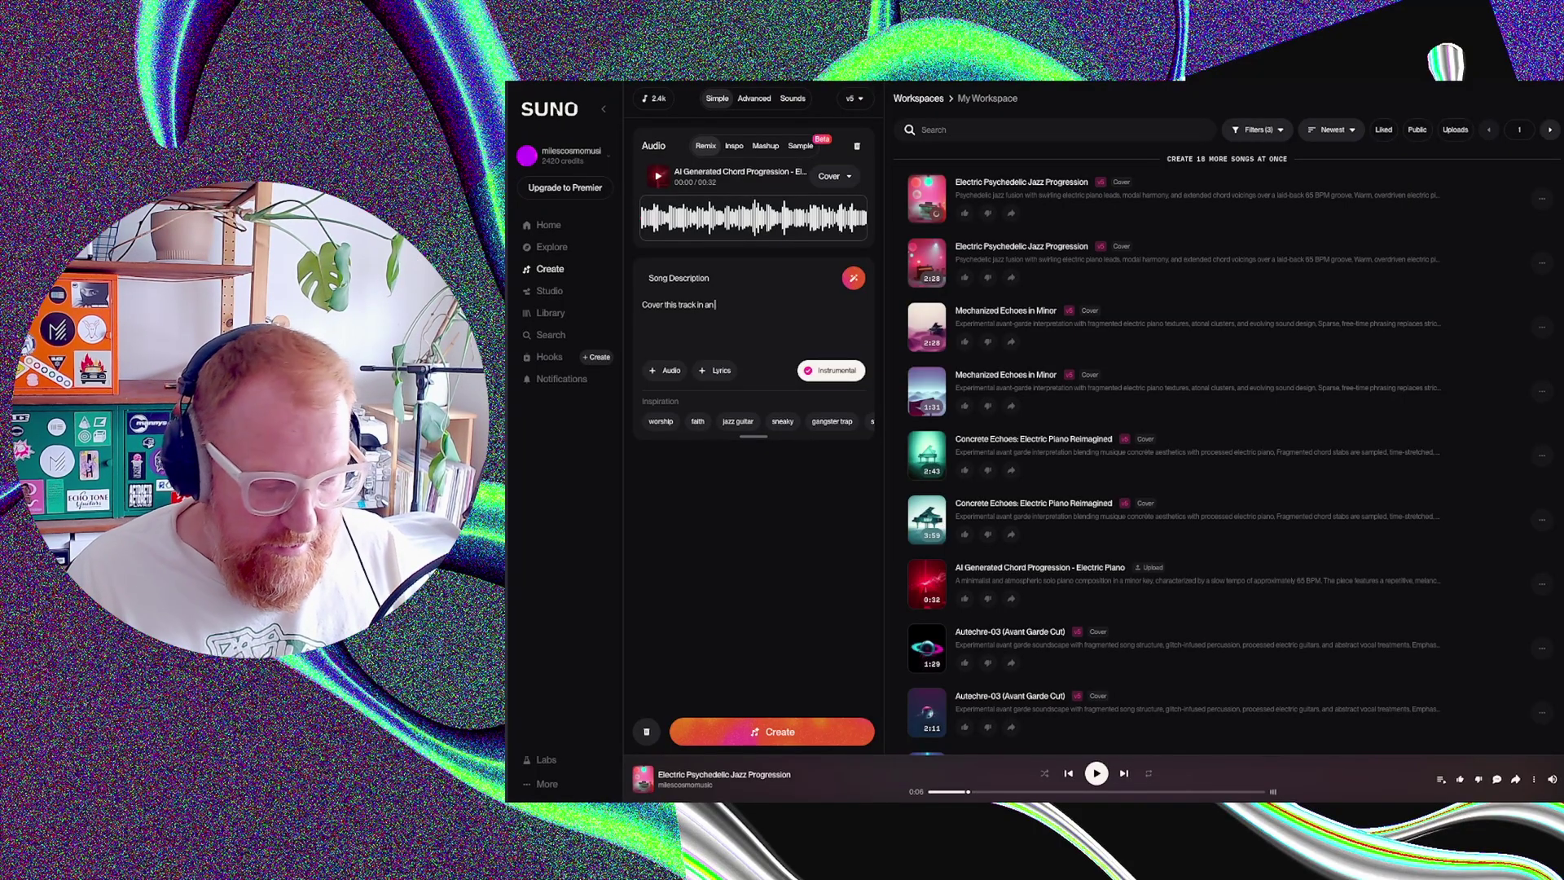
type(" experimental am")
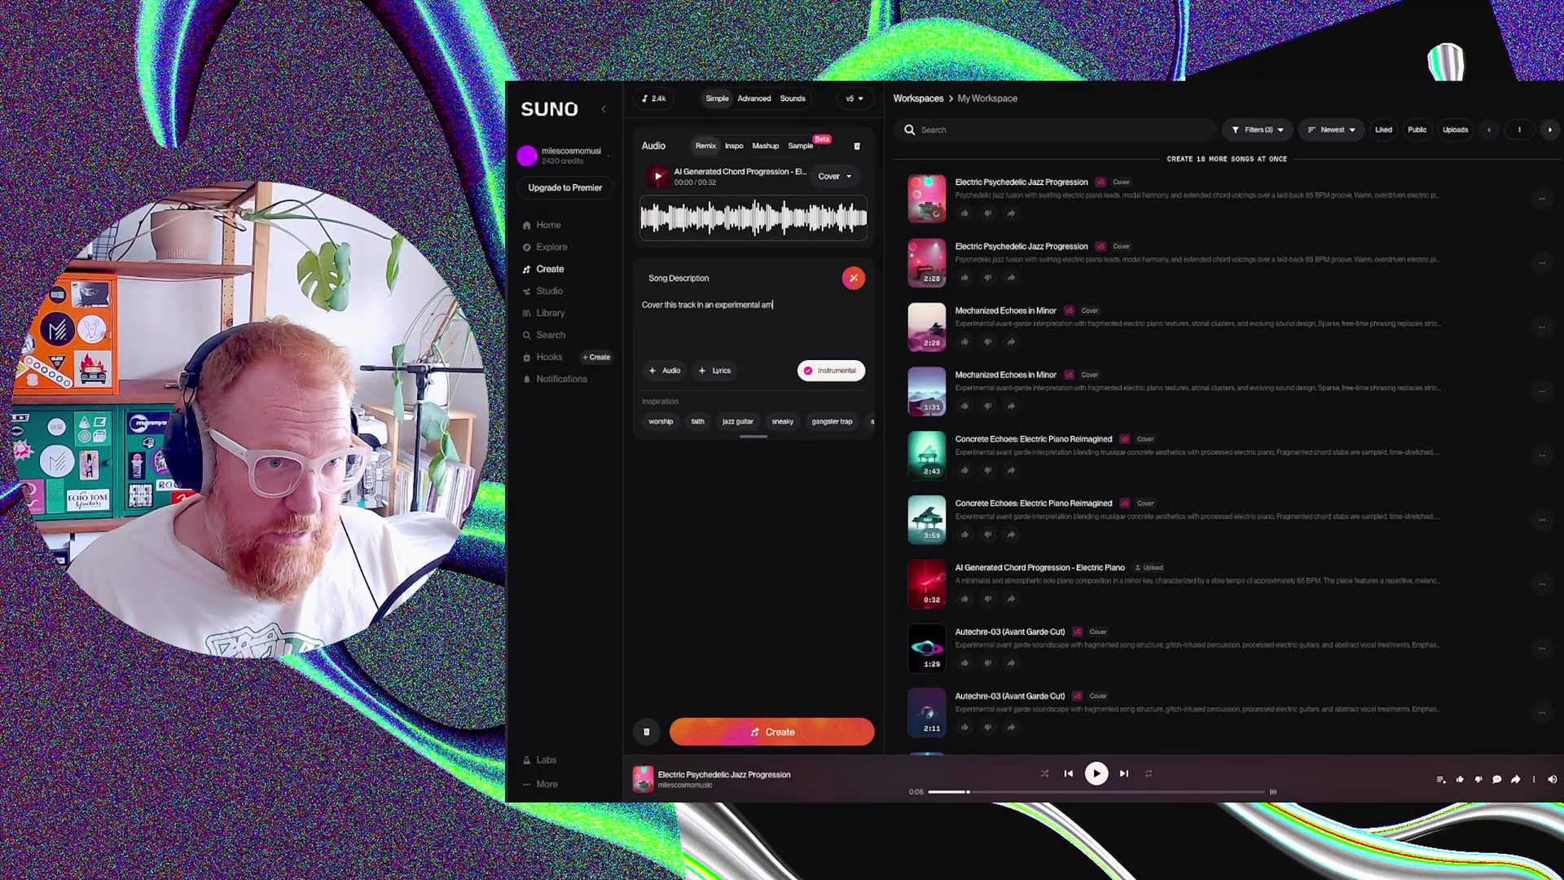
type("bient")
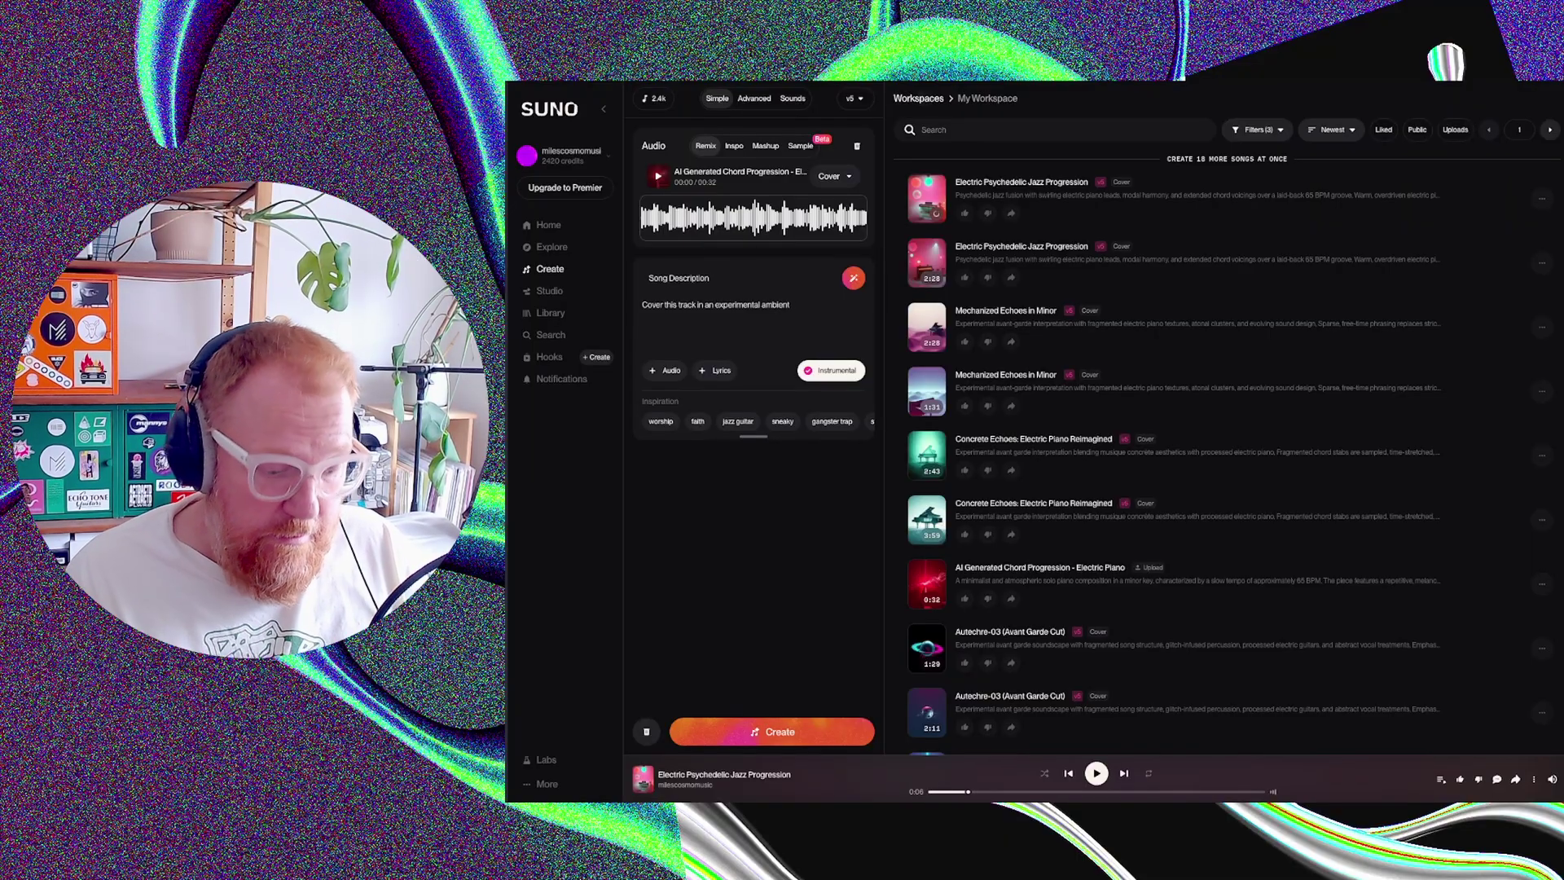
type(" style")
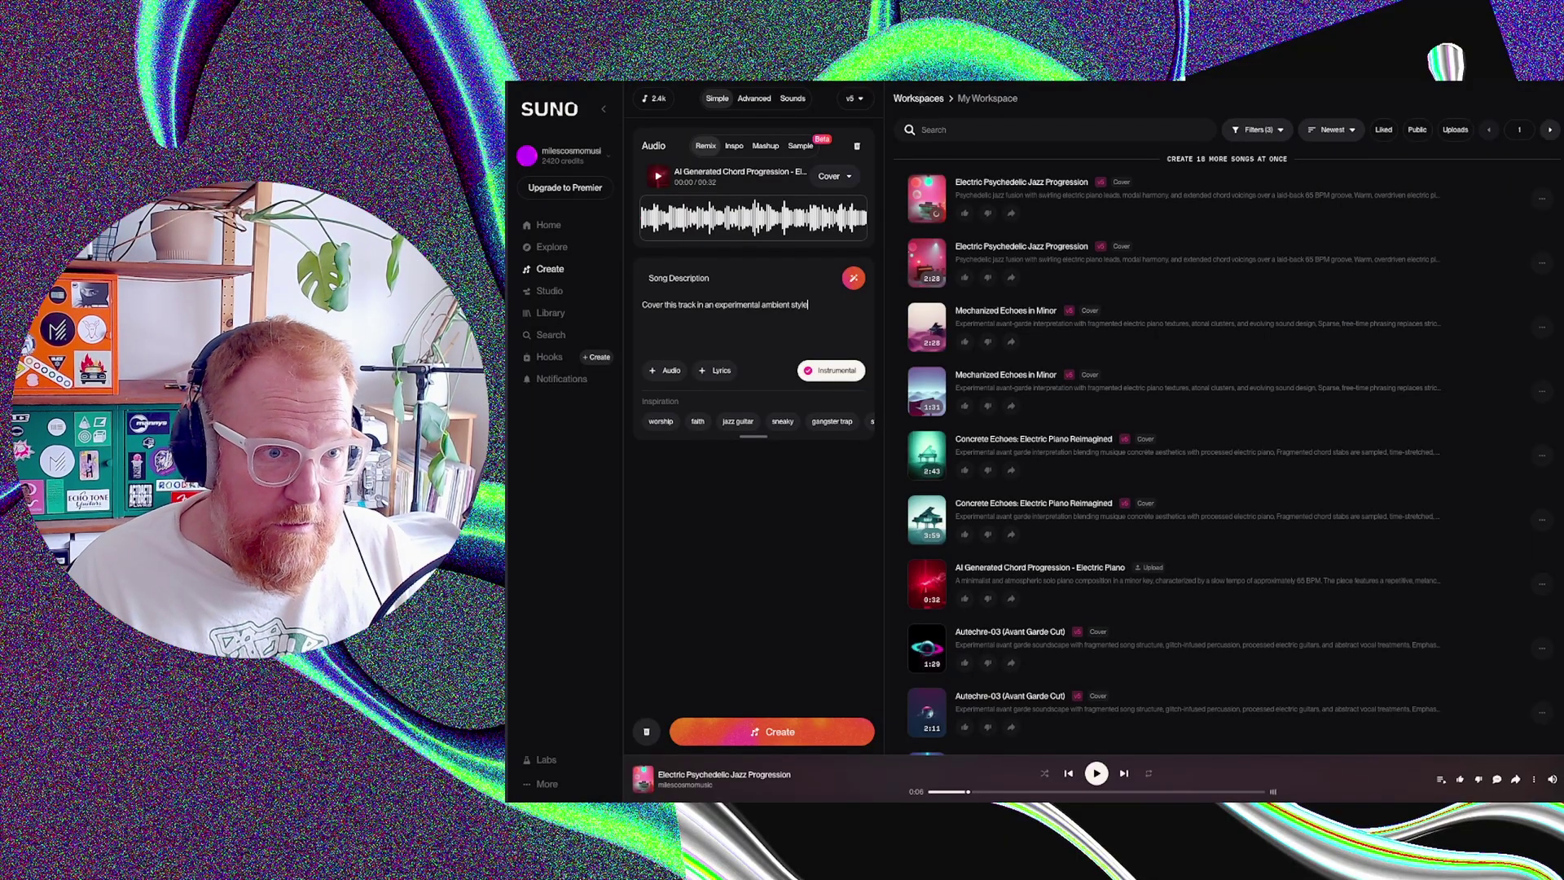
type(", wit")
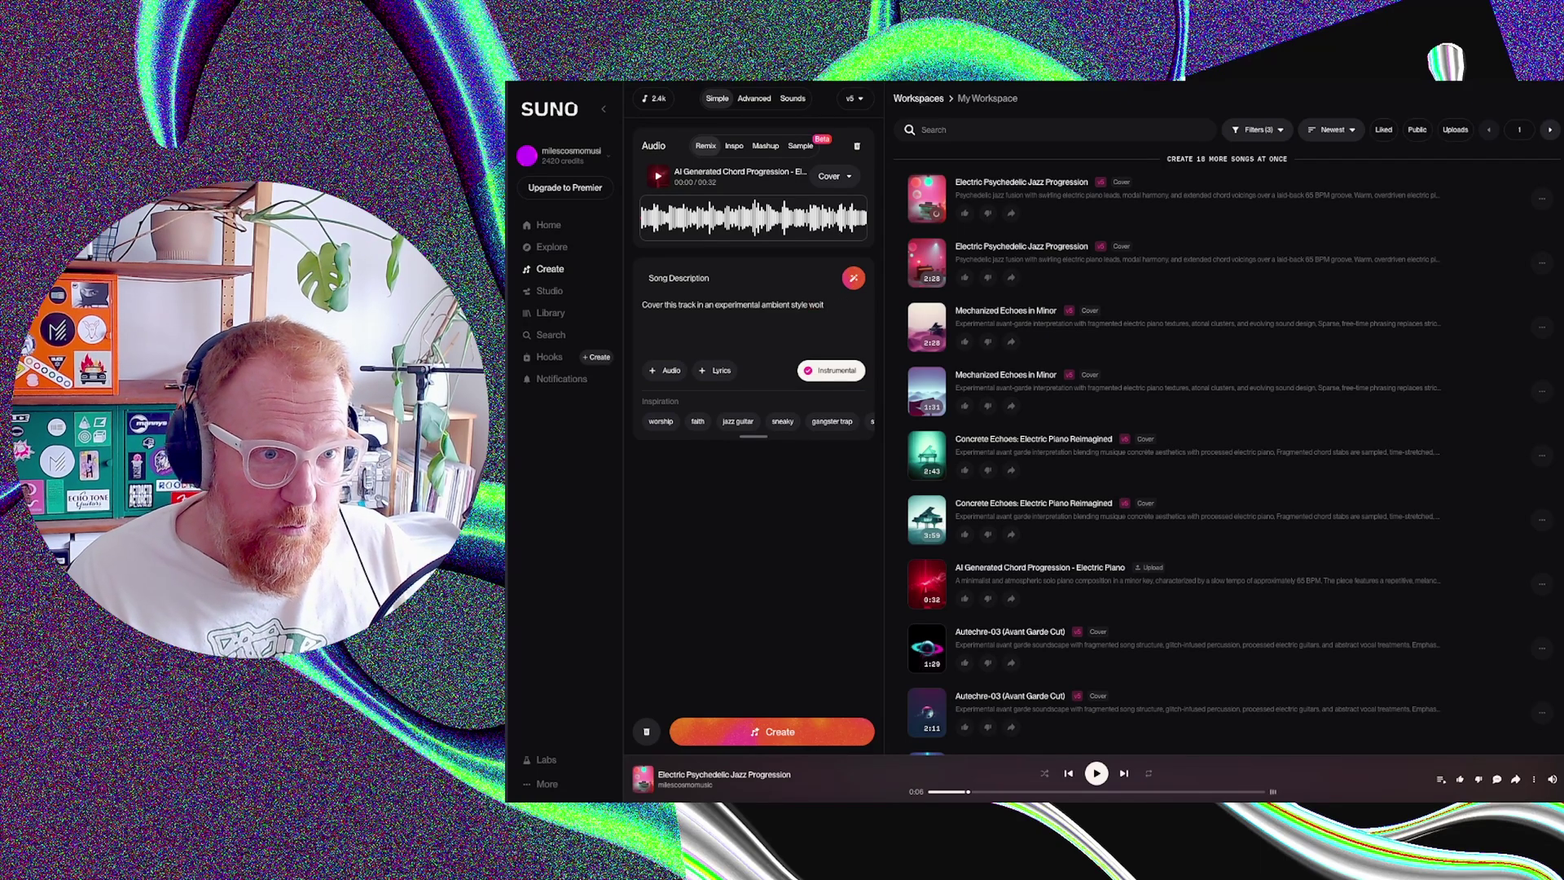
type("hith no beat")
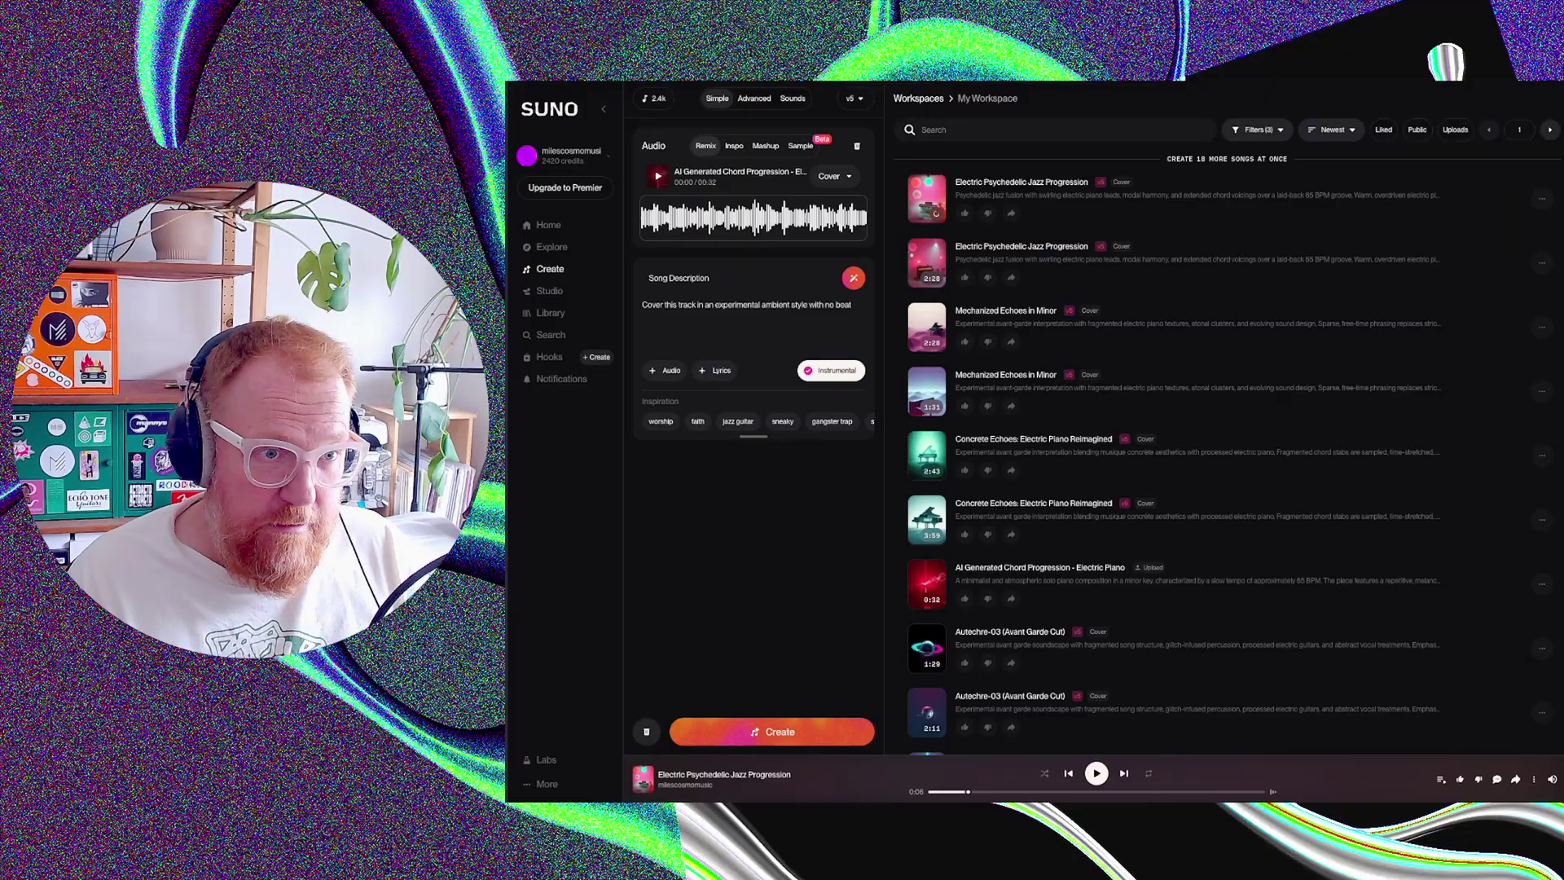
type(" or drums")
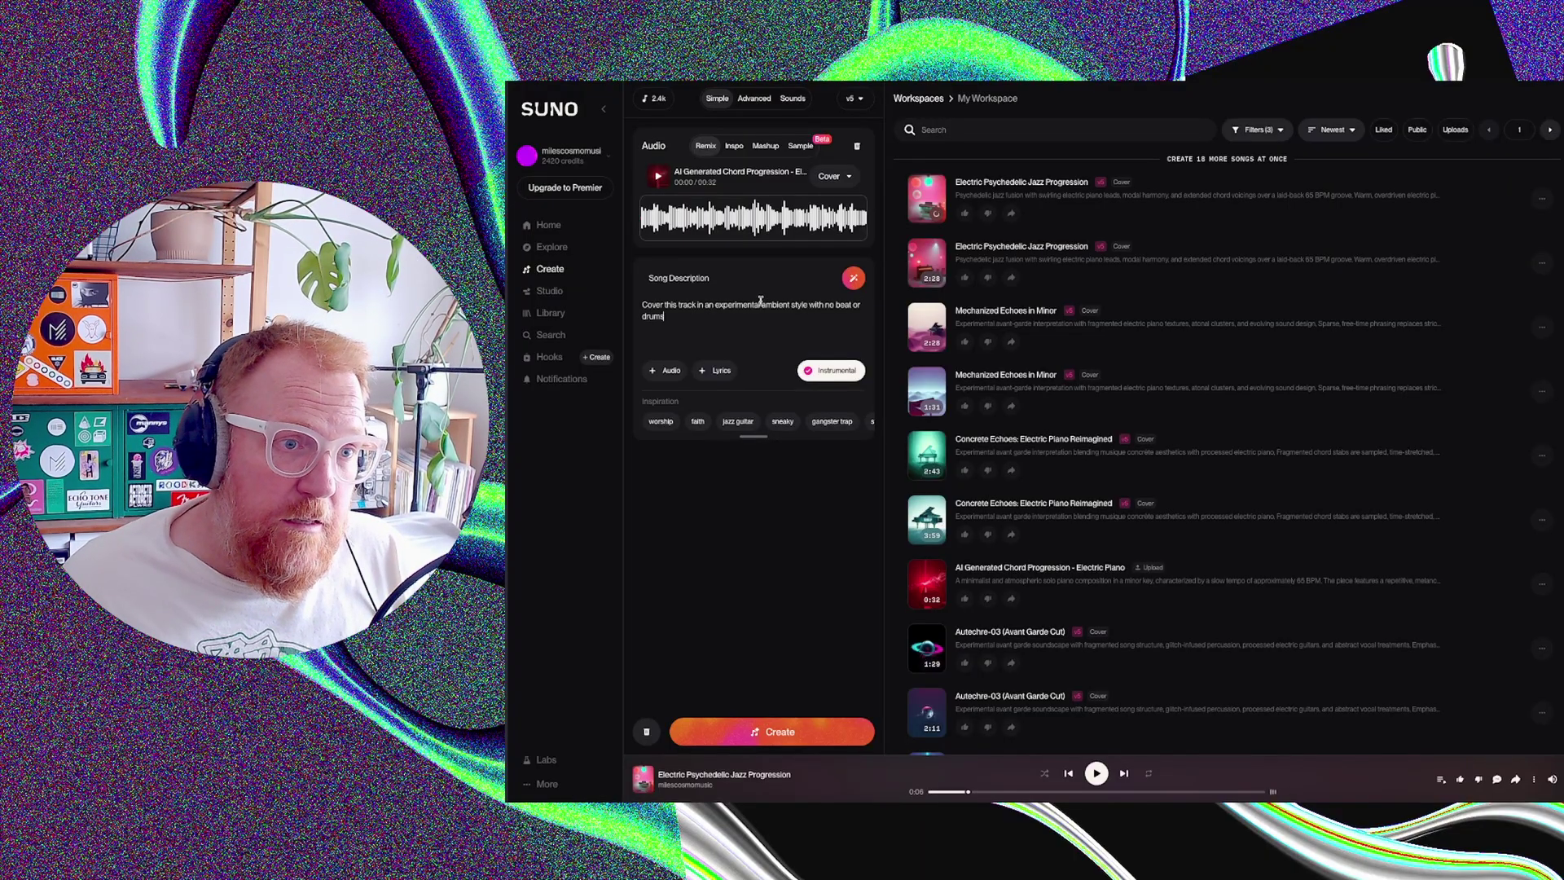
- Insert "slow" before "experimental" in the song description and generate the cover
left_click(715, 304)
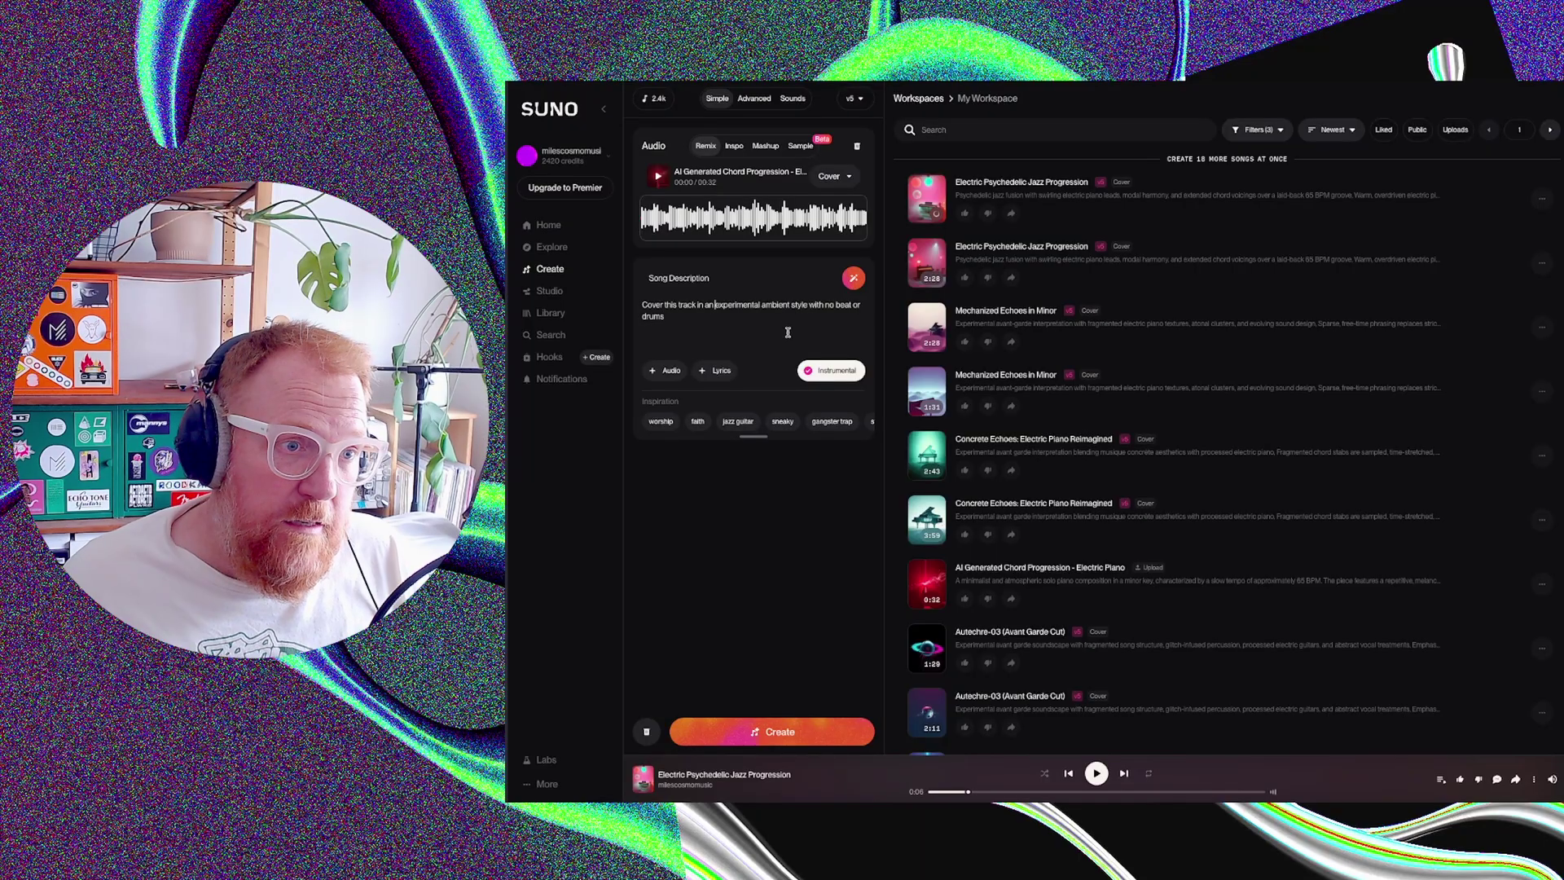
type("slow")
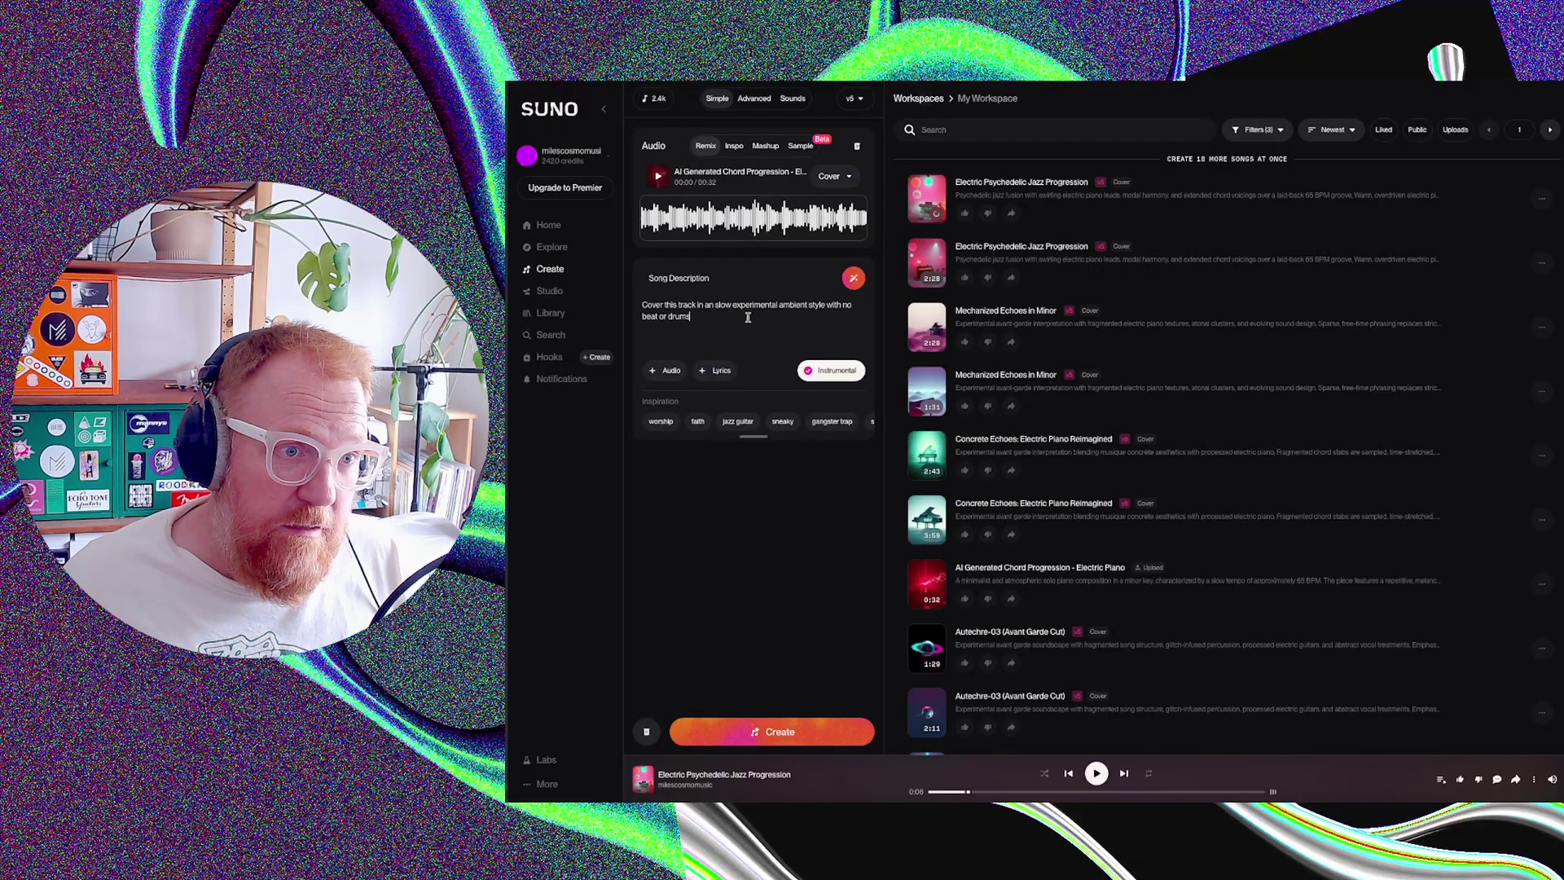
left_click(778, 738)
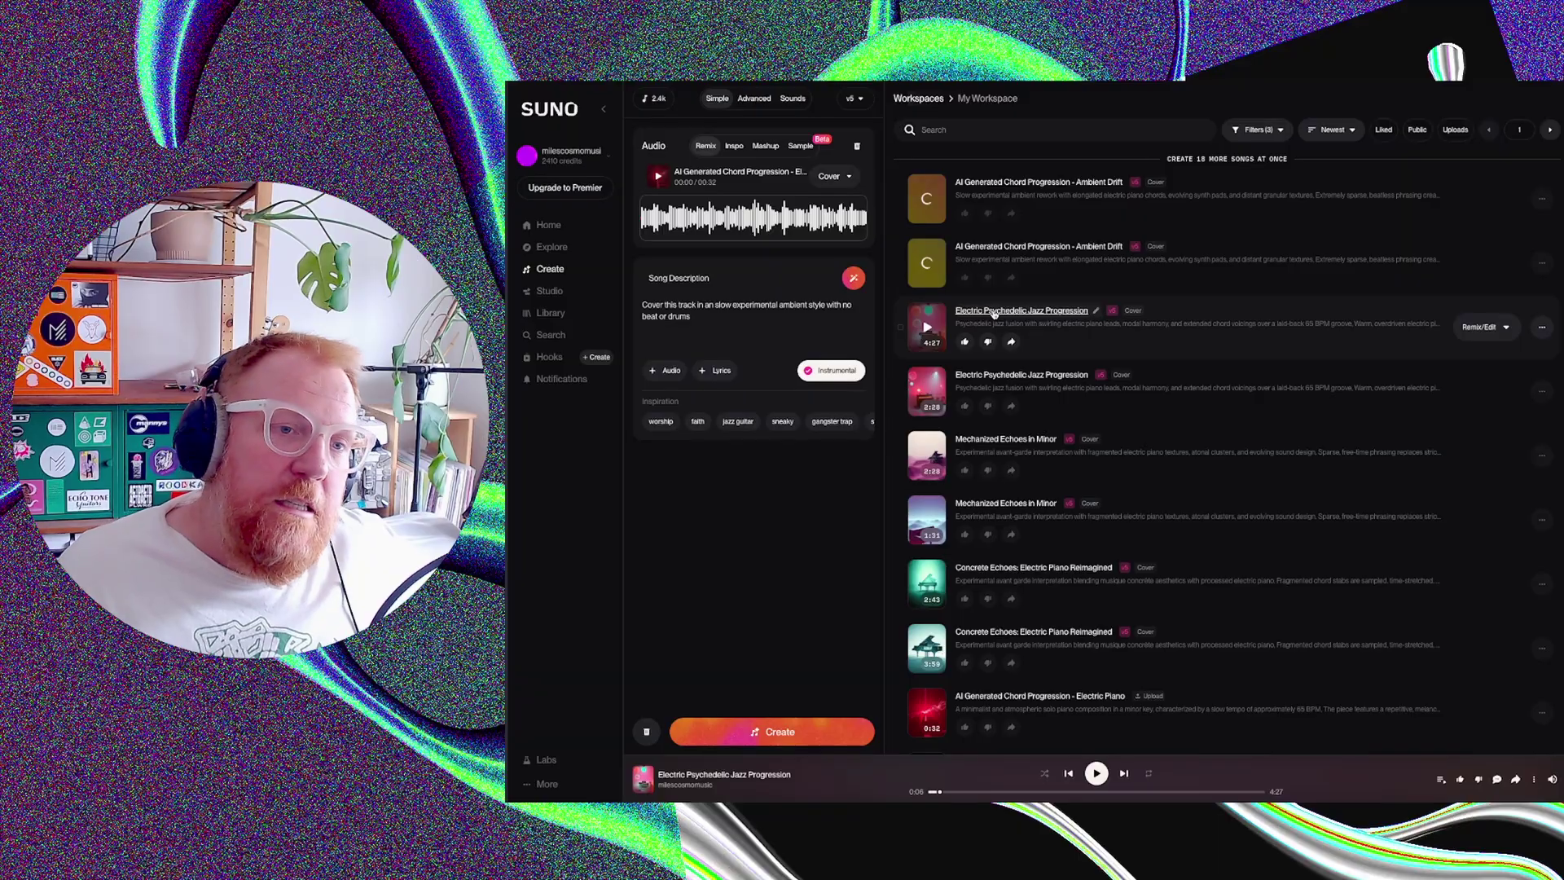
- Audition the lower "Mechanized Echoes in Minor" cover, skipping ahead in the track, and pause playback
left_click(927, 520)
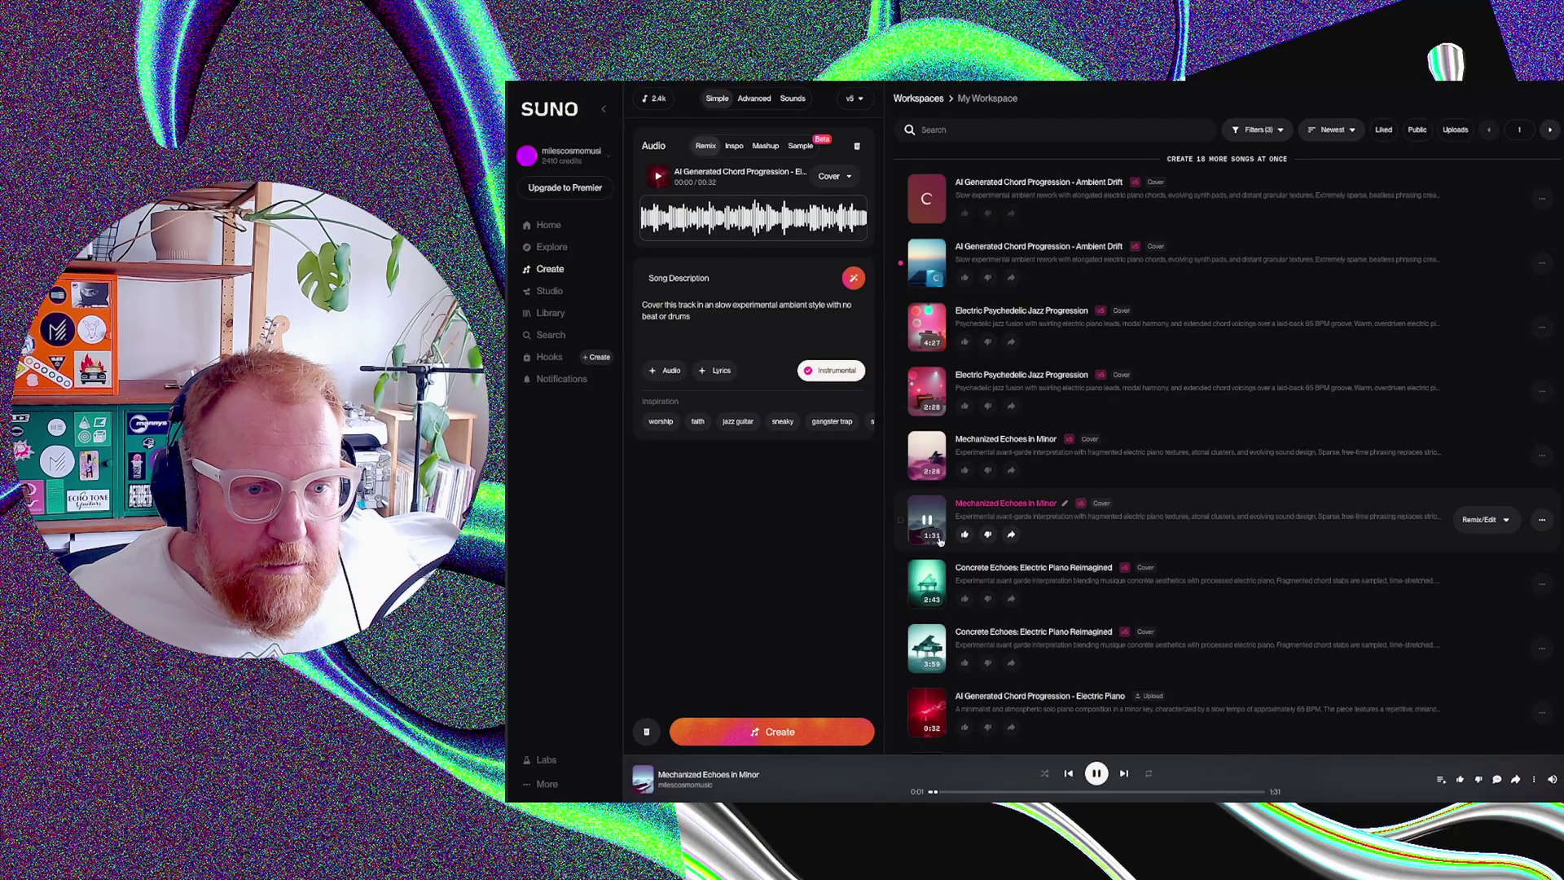
left_click(976, 792)
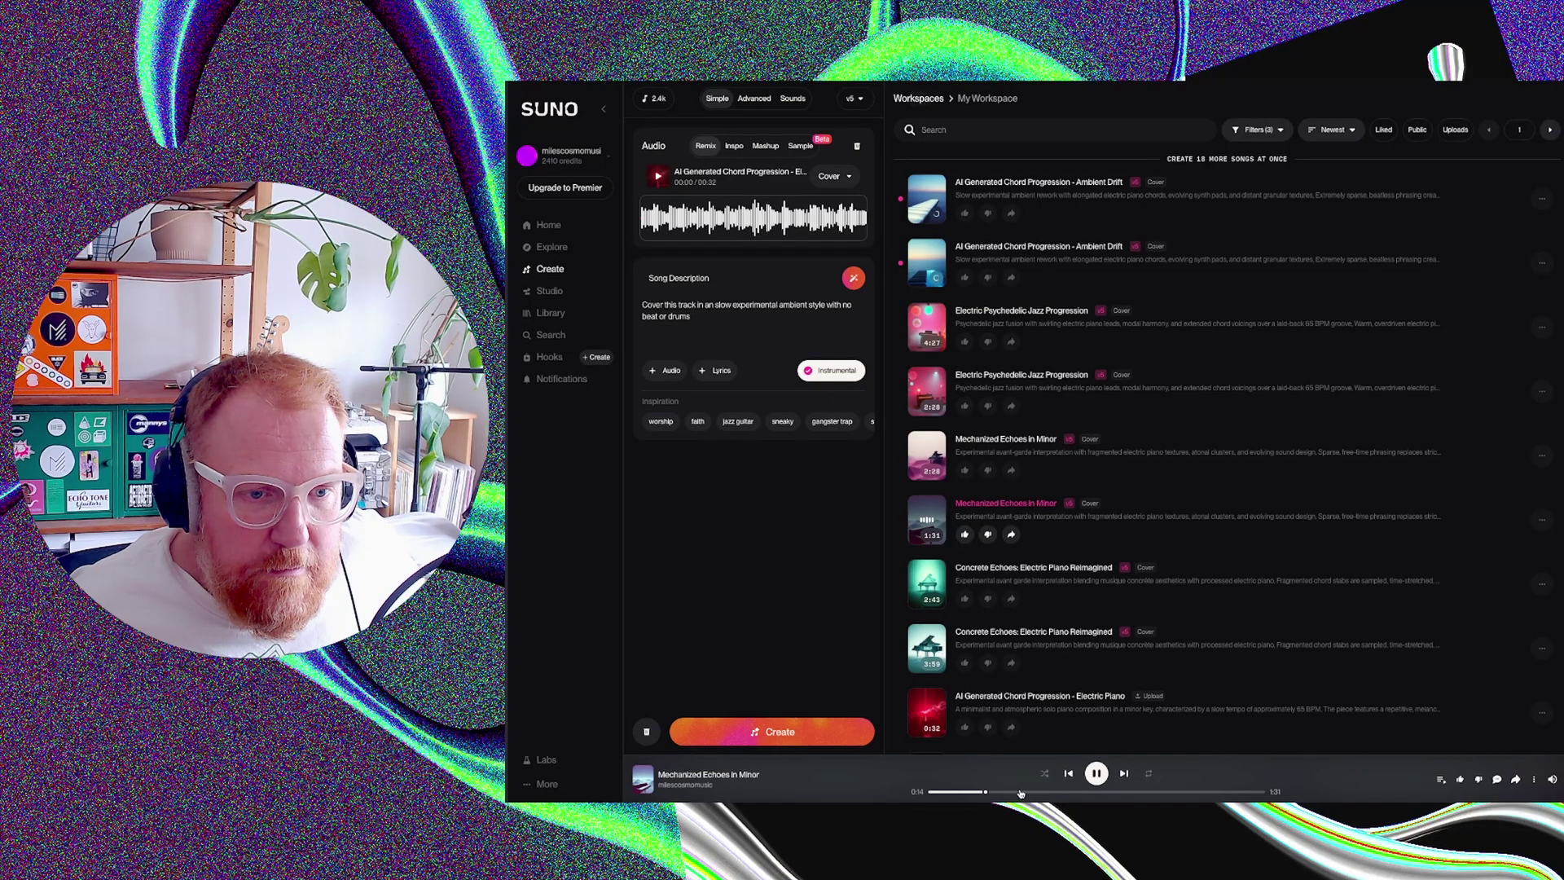
left_click(1098, 775)
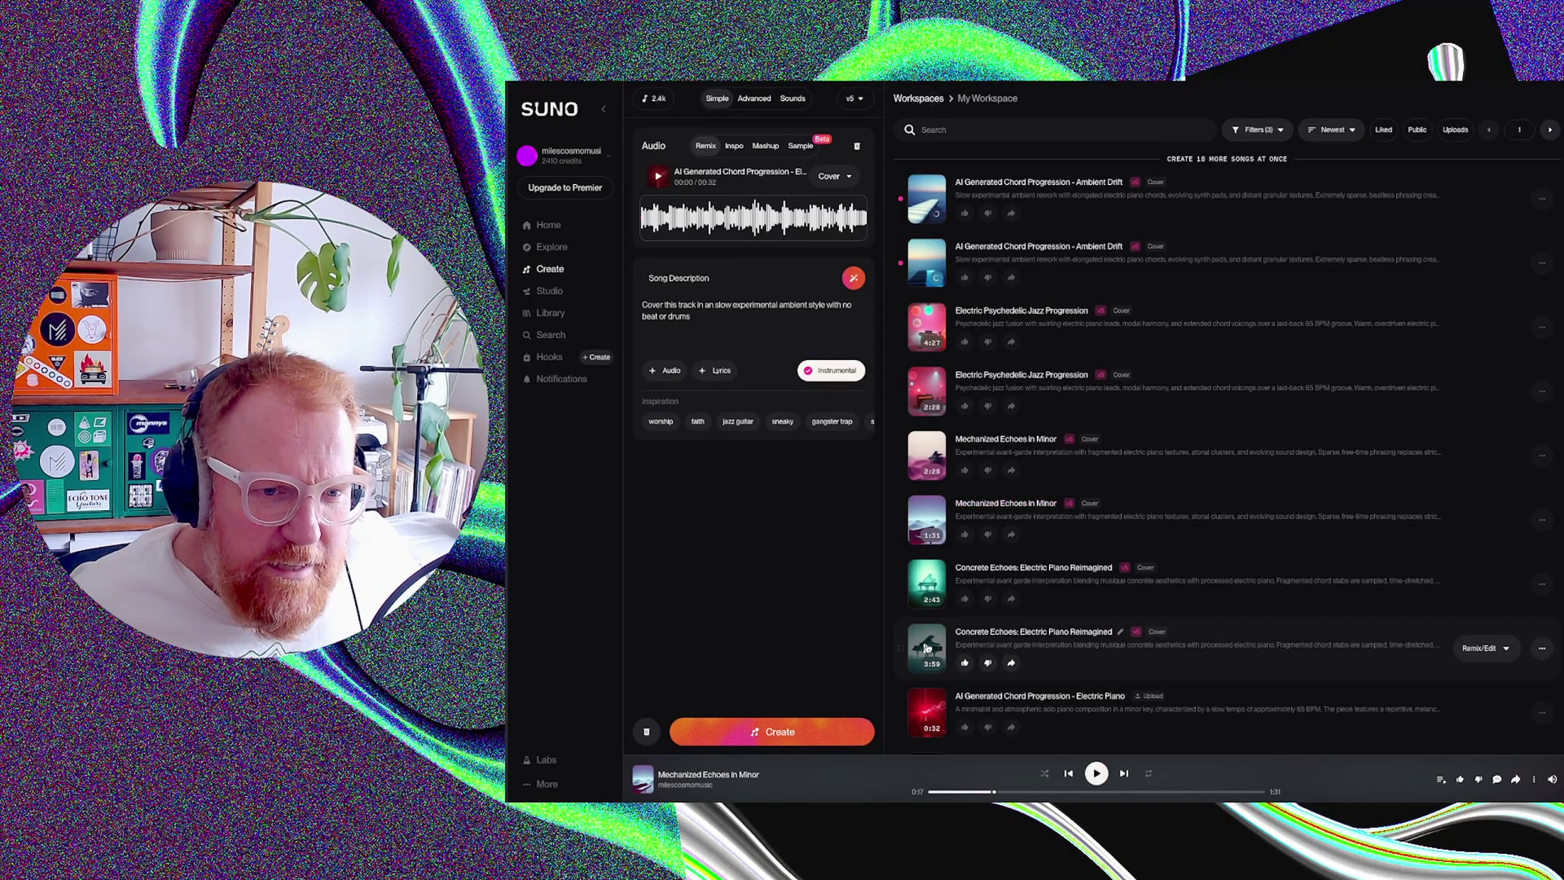
- Audition the lower "Concrete Echoes: Electric Piano Reimagined" cover at several points further into the track, and pause playback
left_click(926, 648)
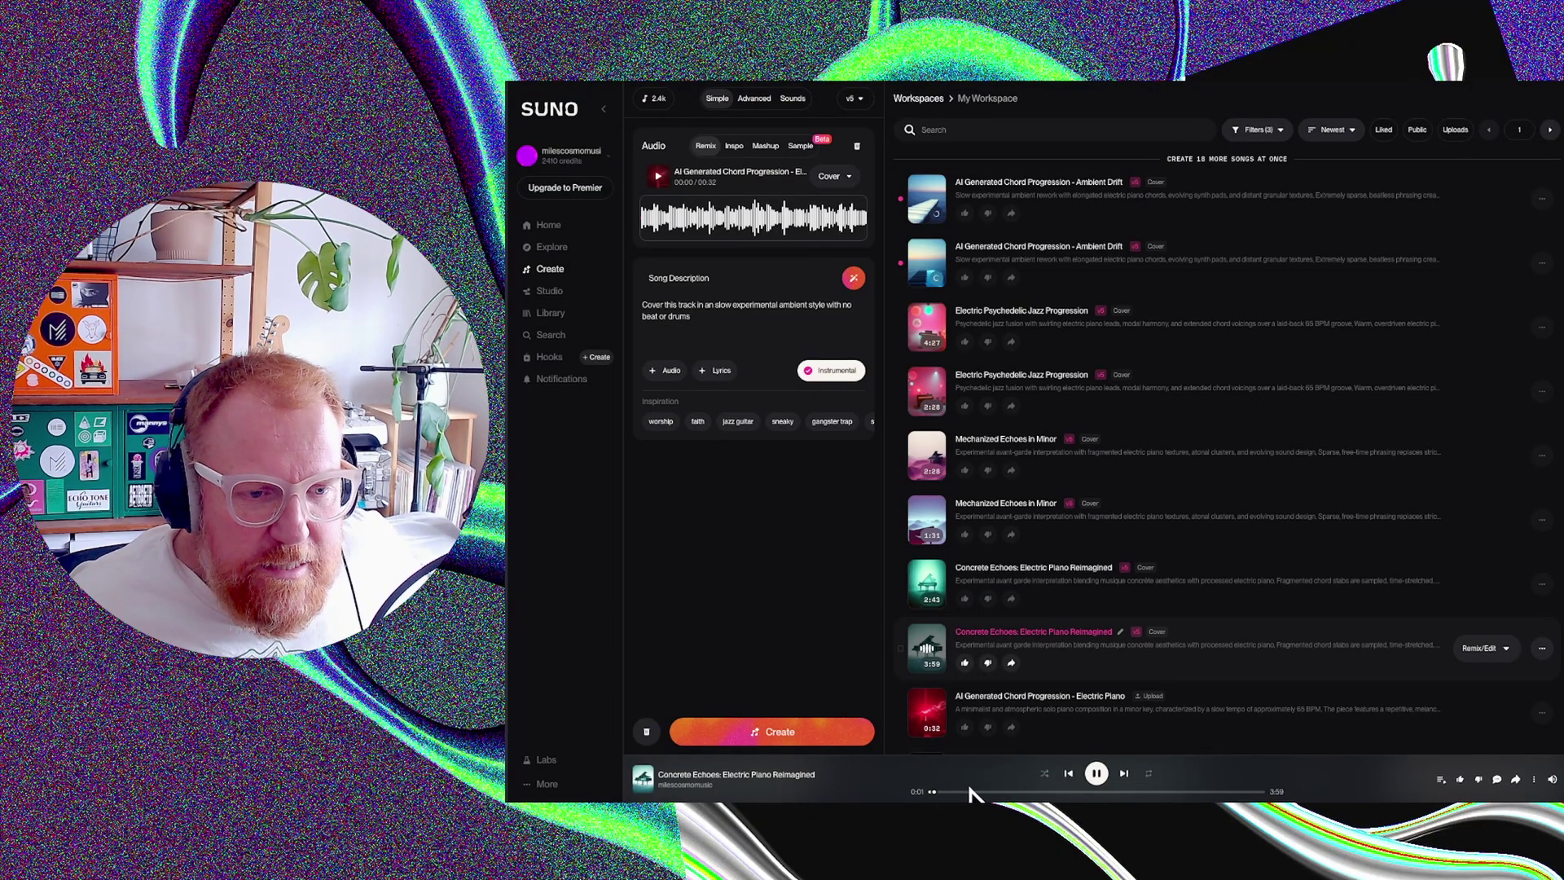
scroll(1020, 634, "down", 1)
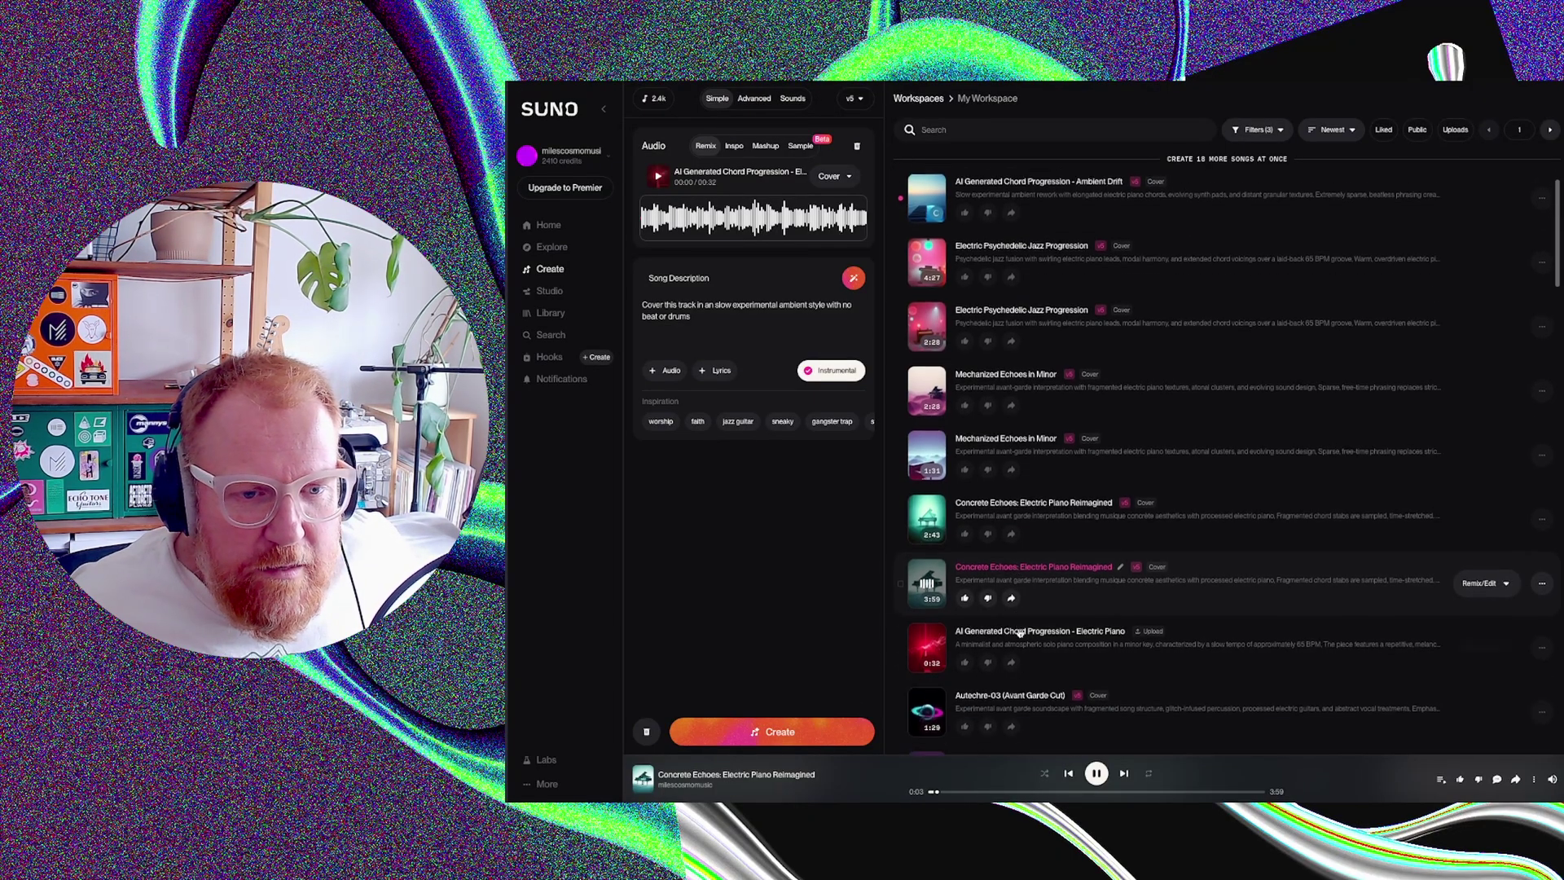
left_click(963, 793)
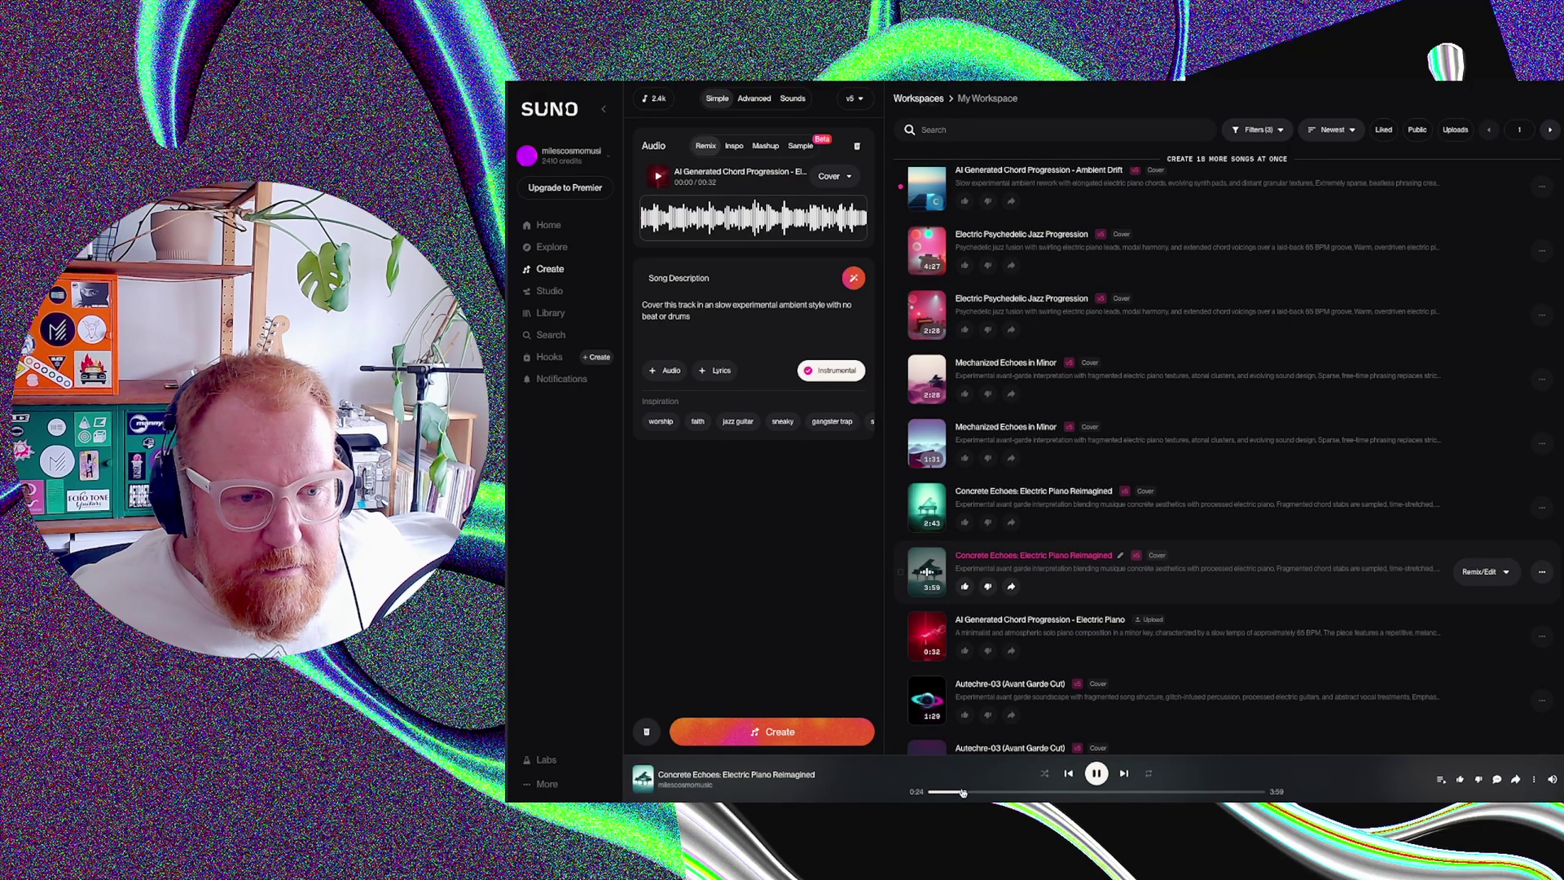
left_click(1007, 792)
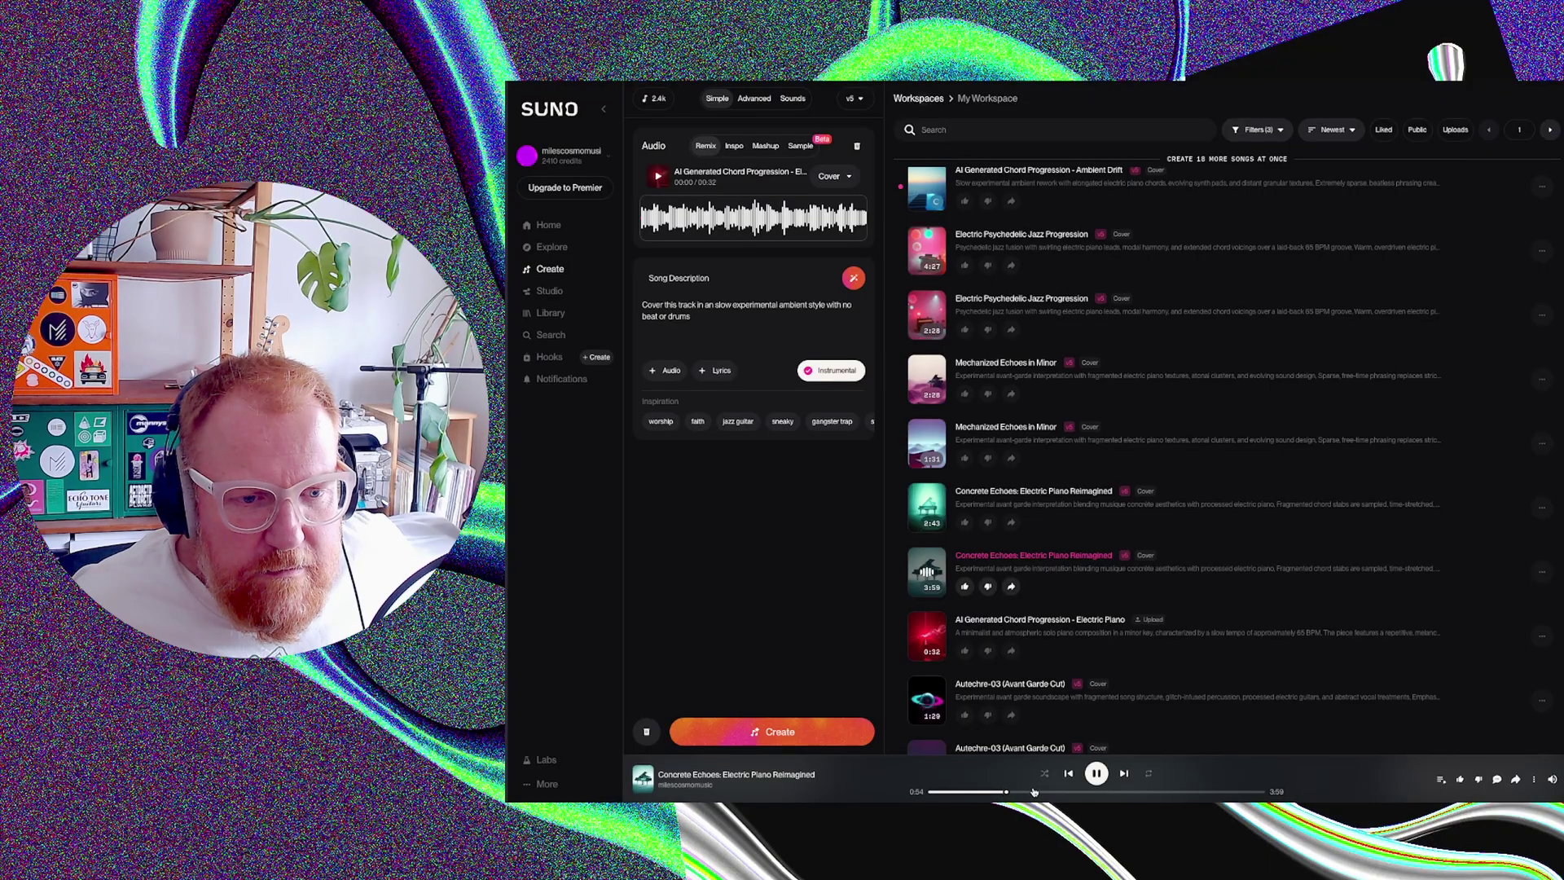
left_click(1096, 775)
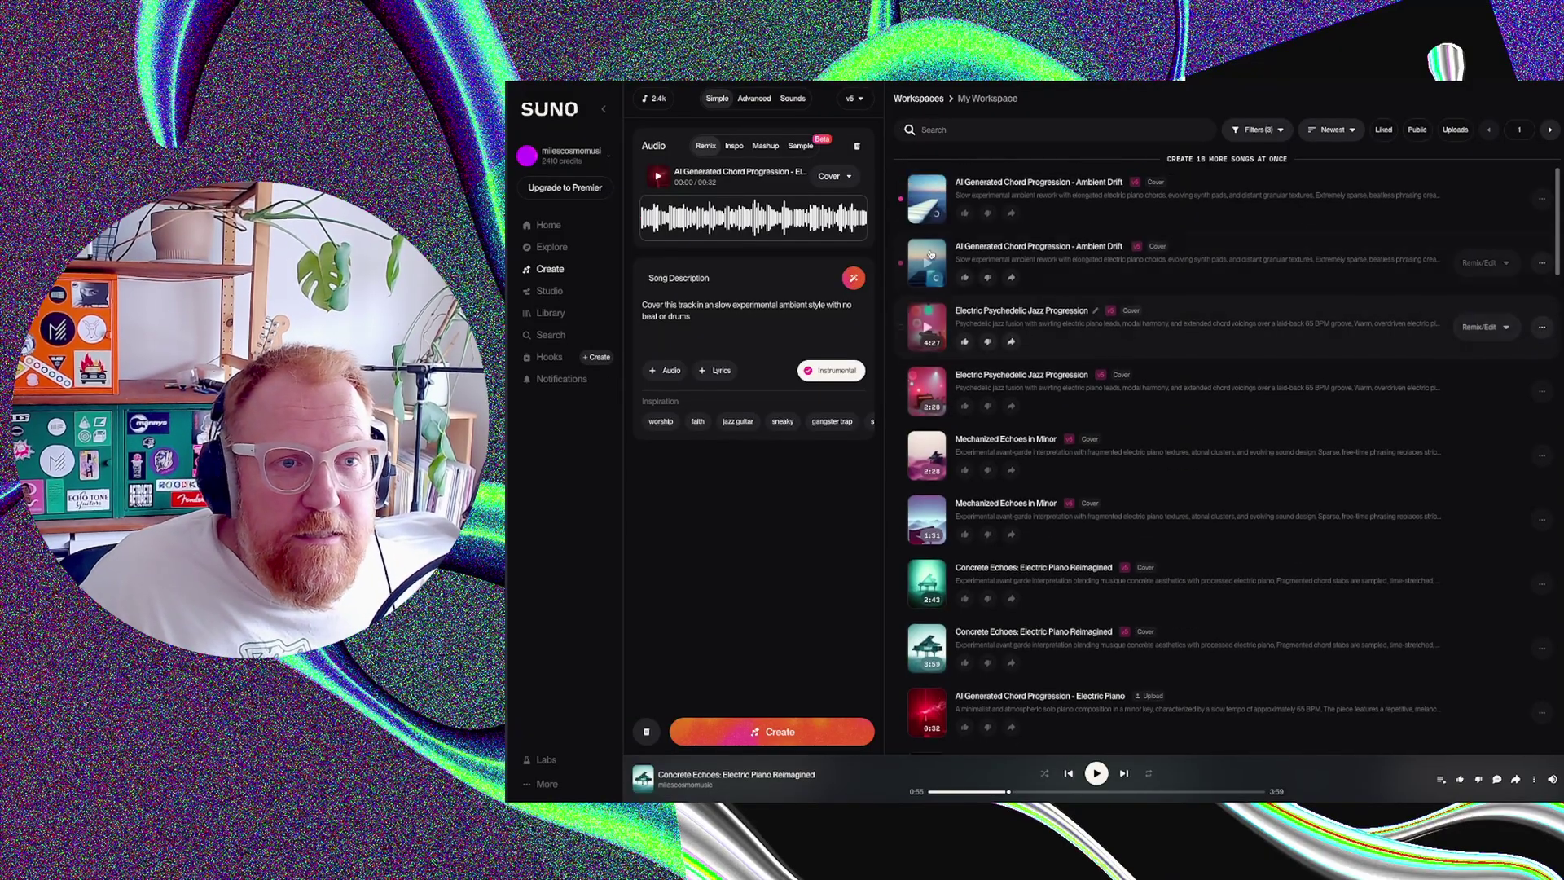
- Audition both "AI Generated Chord Progression - Ambient Drift" covers, starting with the lower one, skip through the upper one, and pause playback
left_click(927, 263)
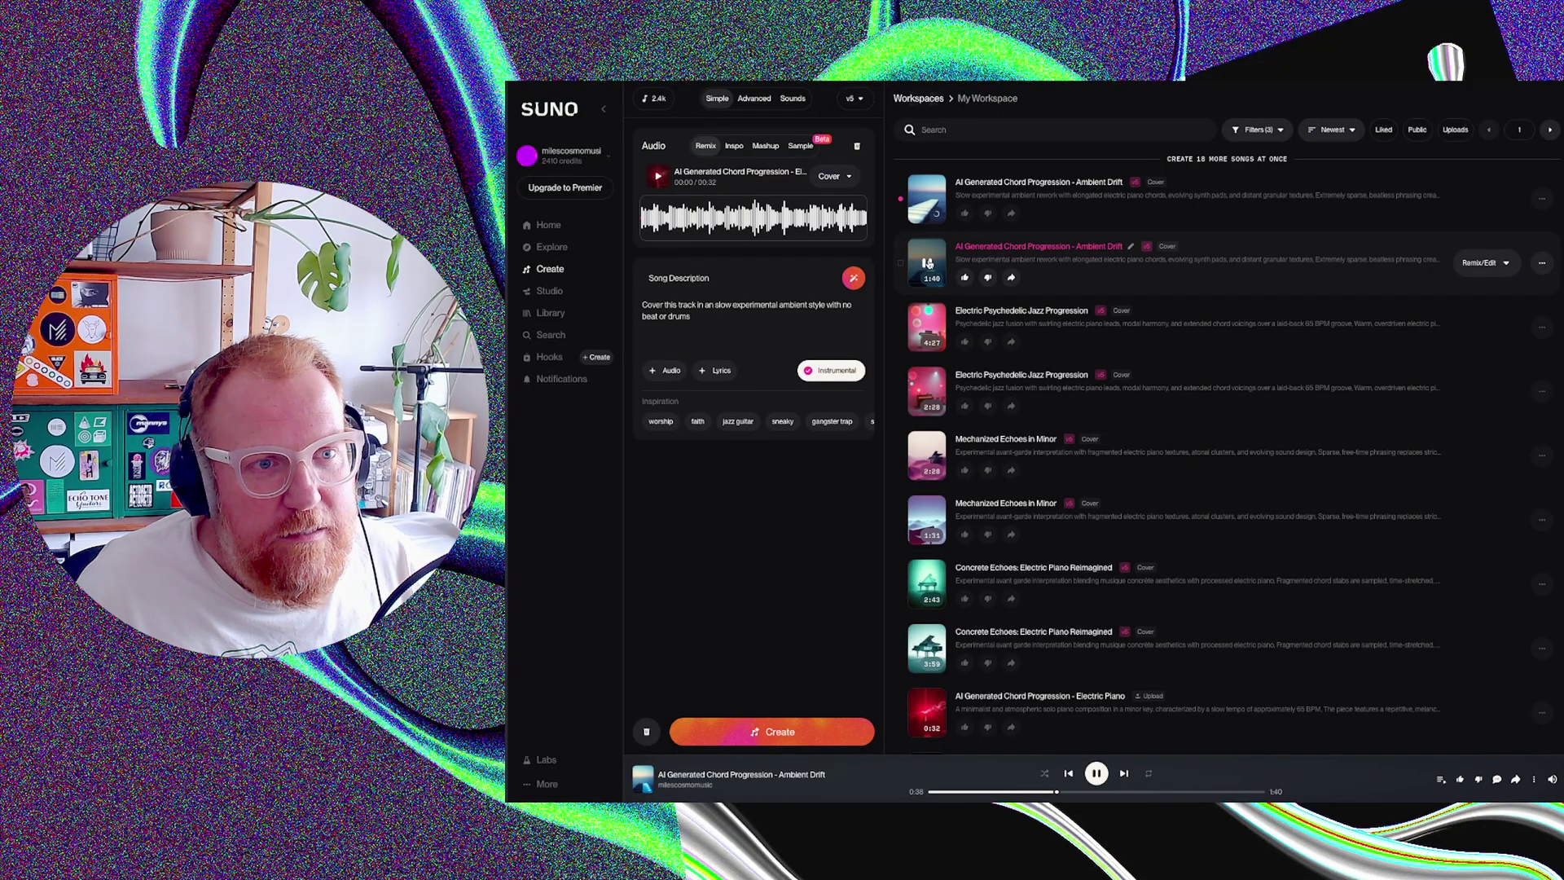
left_click(927, 198)
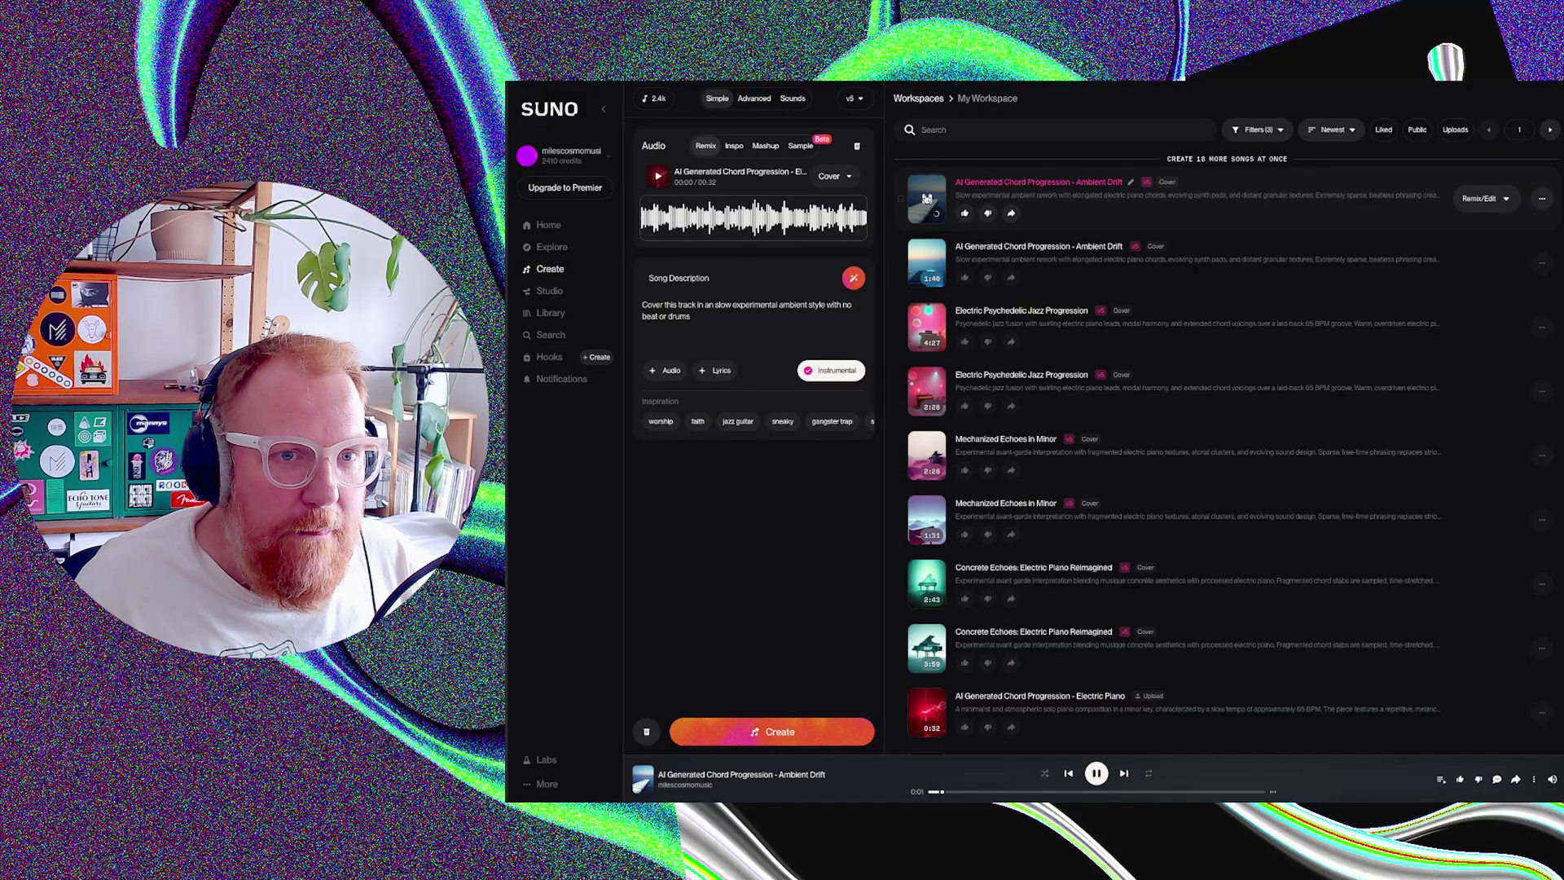
left_click(1019, 792)
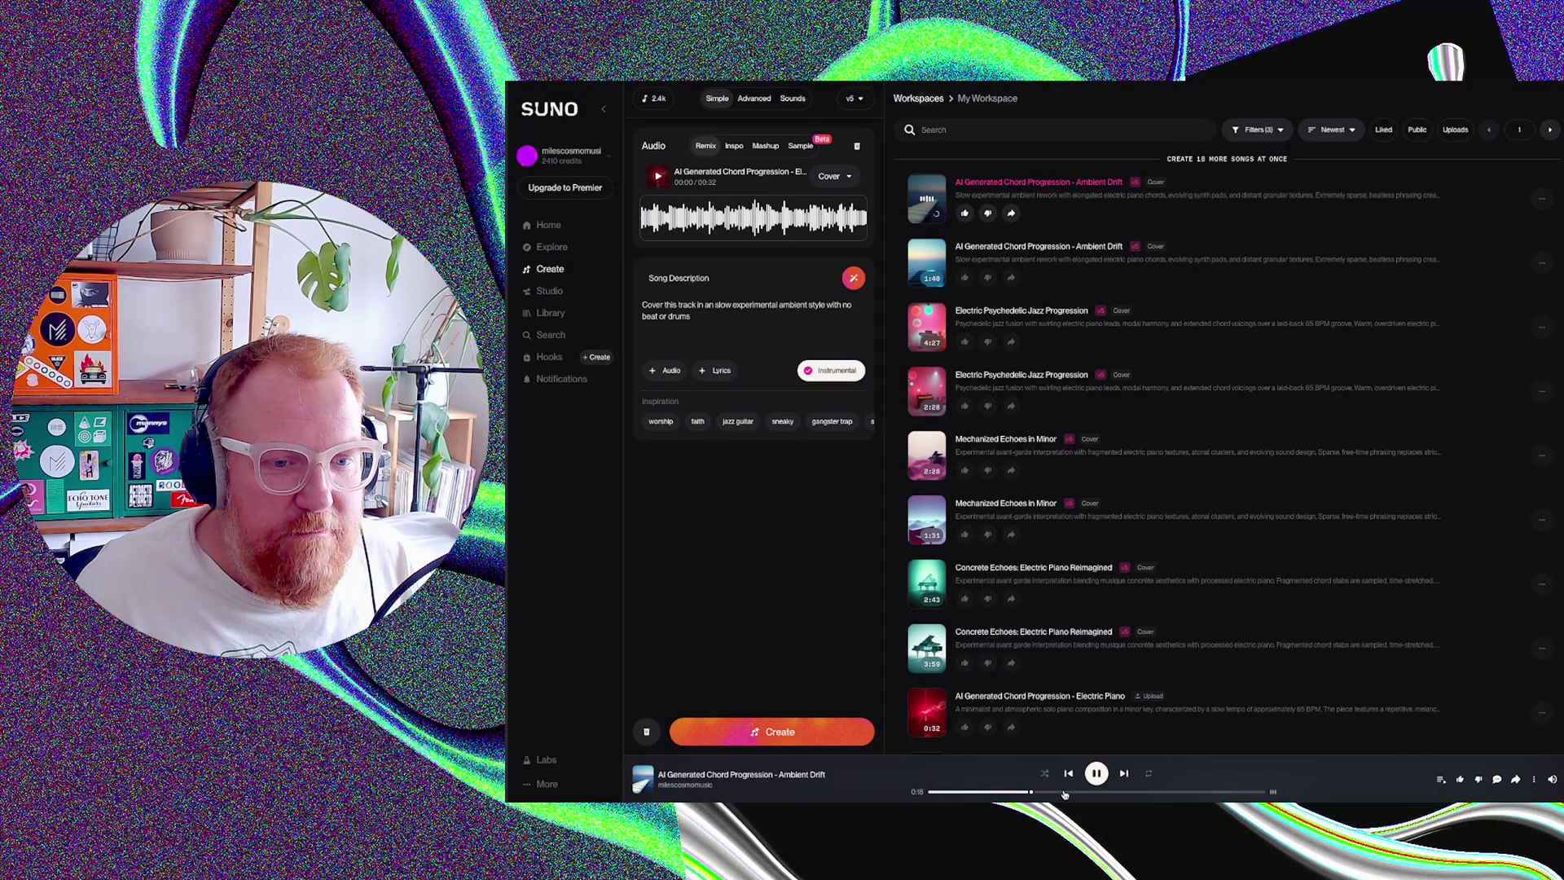
left_click(1137, 793)
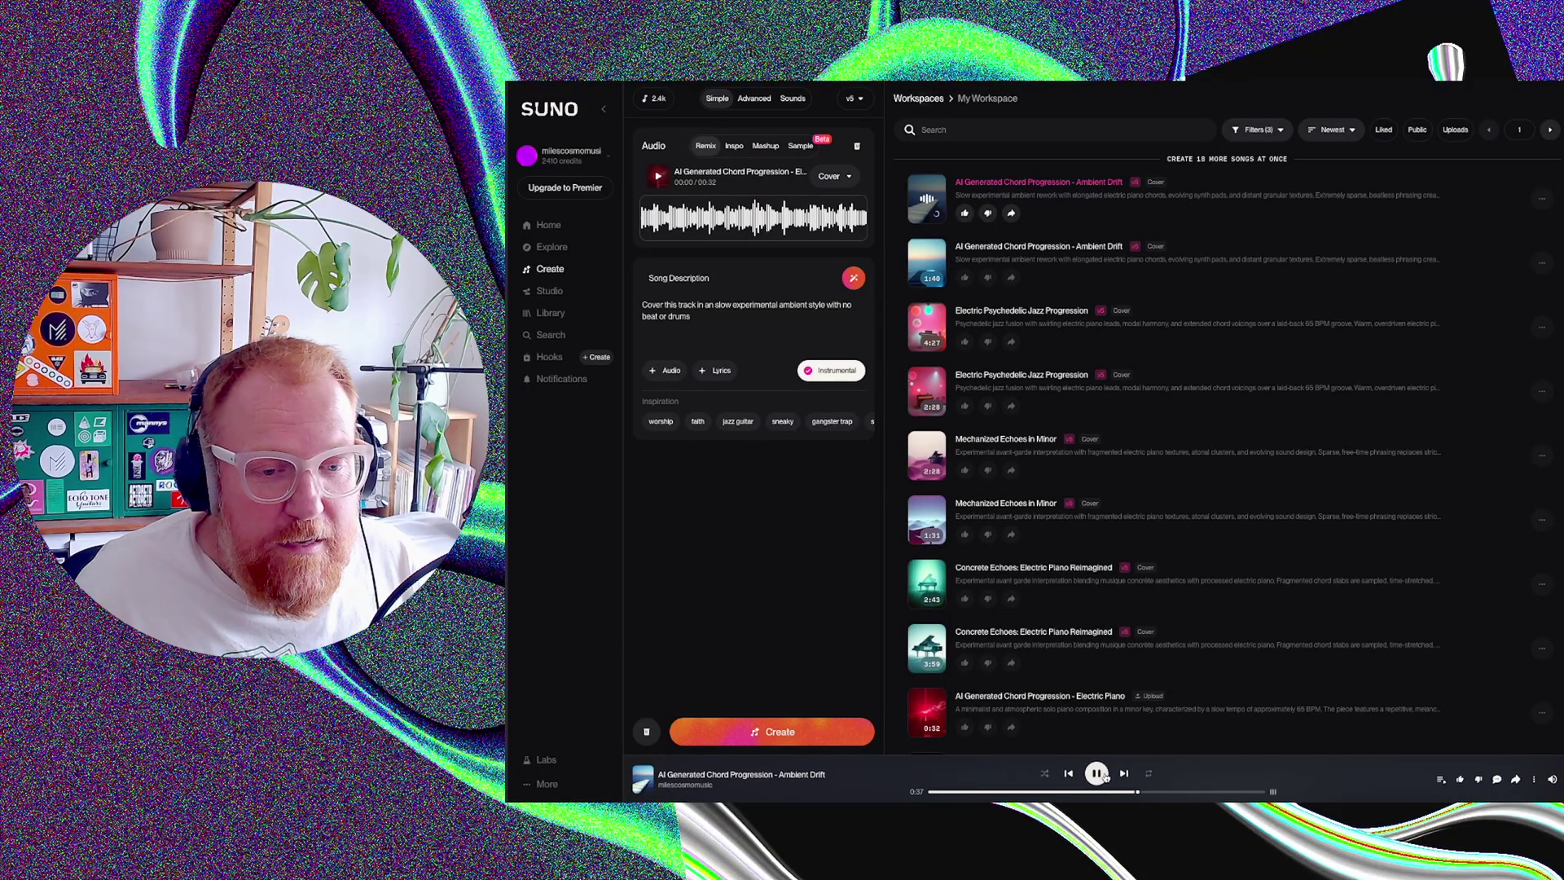
left_click(1090, 778)
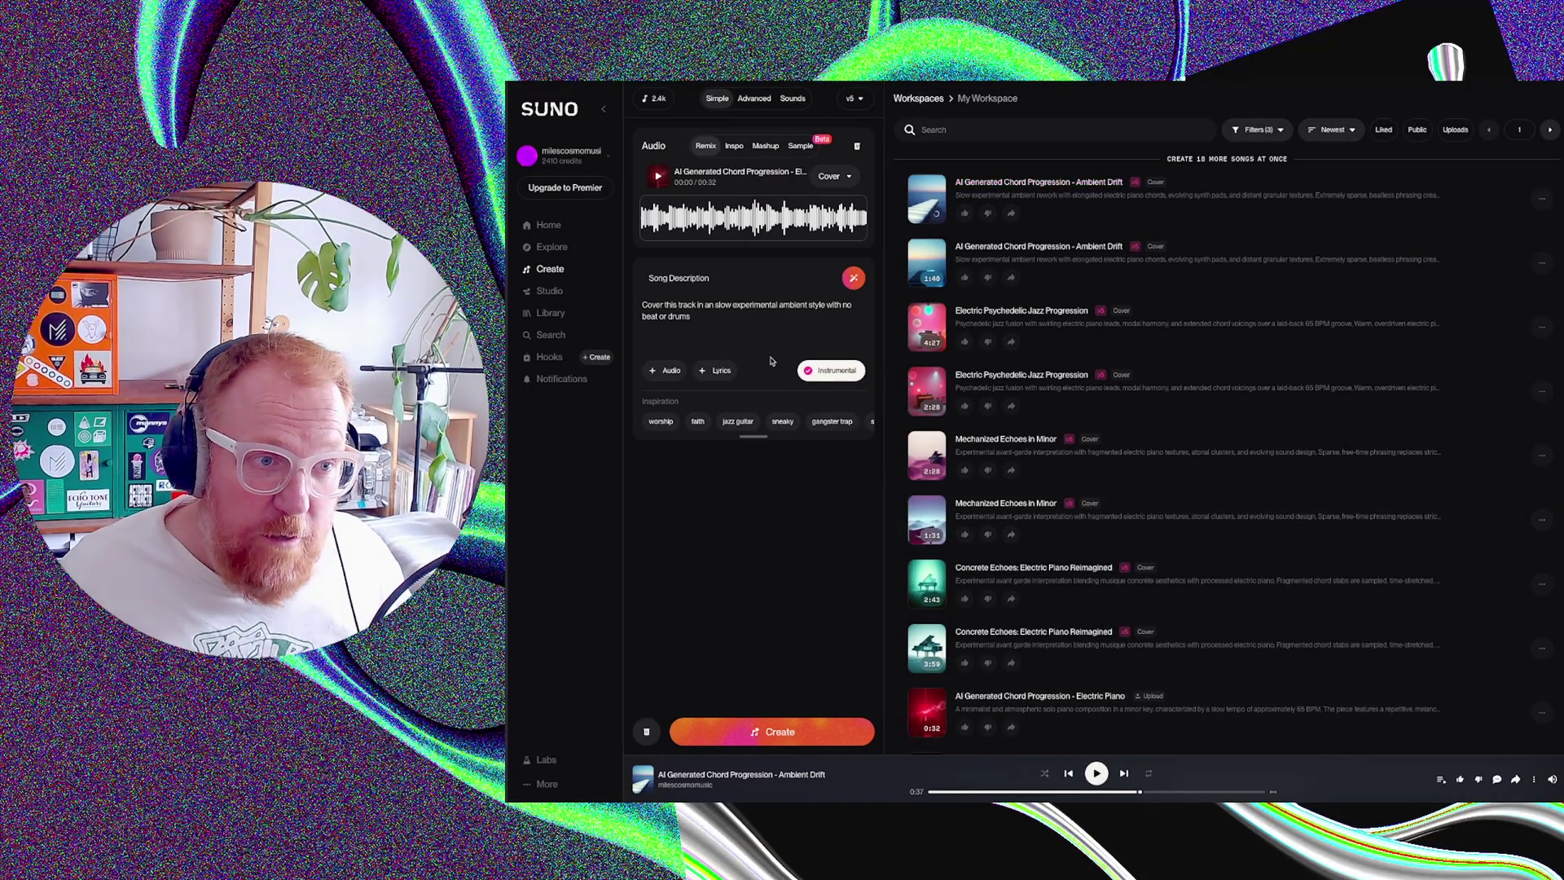
- Replace the song description with "I want a new version with no drums or beat" and generate the cover
left_click_drag(736, 320, 619, 304)
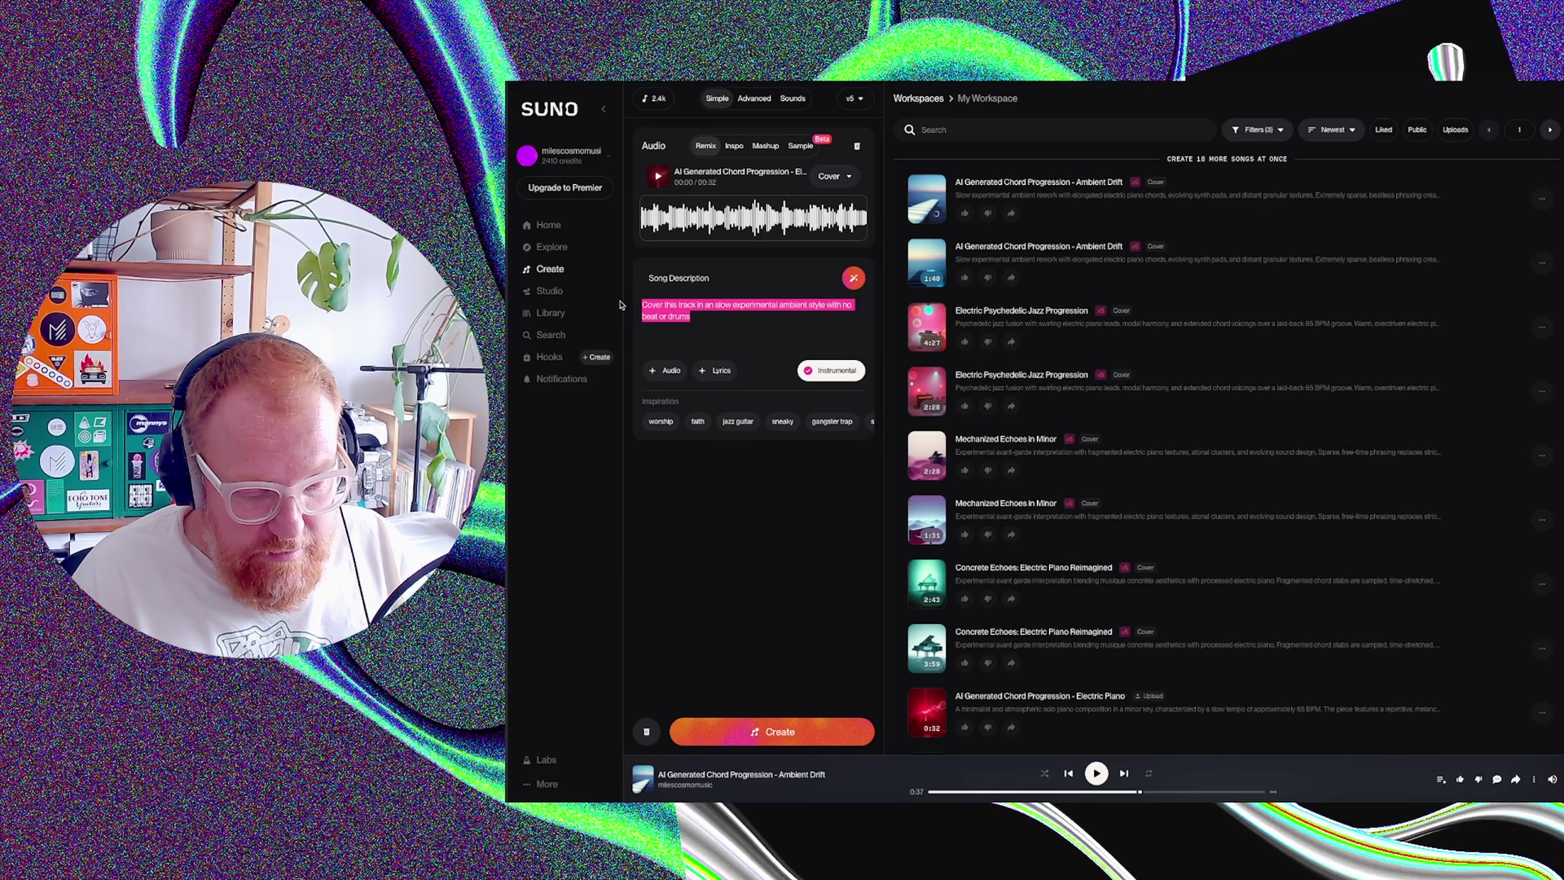
key("BackSpace")
type("I want a new")
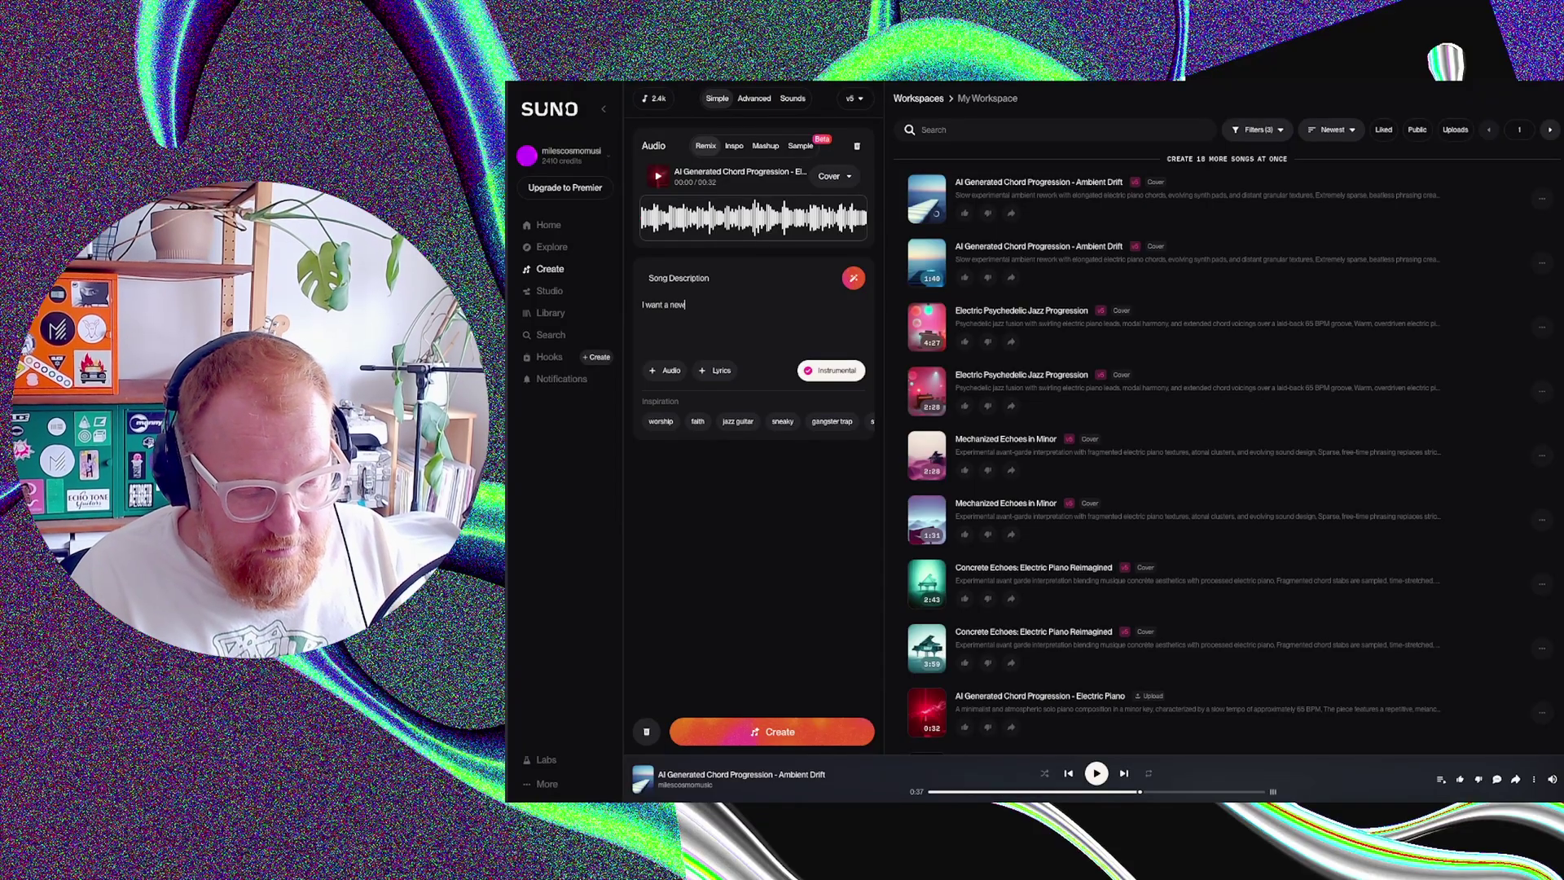
type(" version with no")
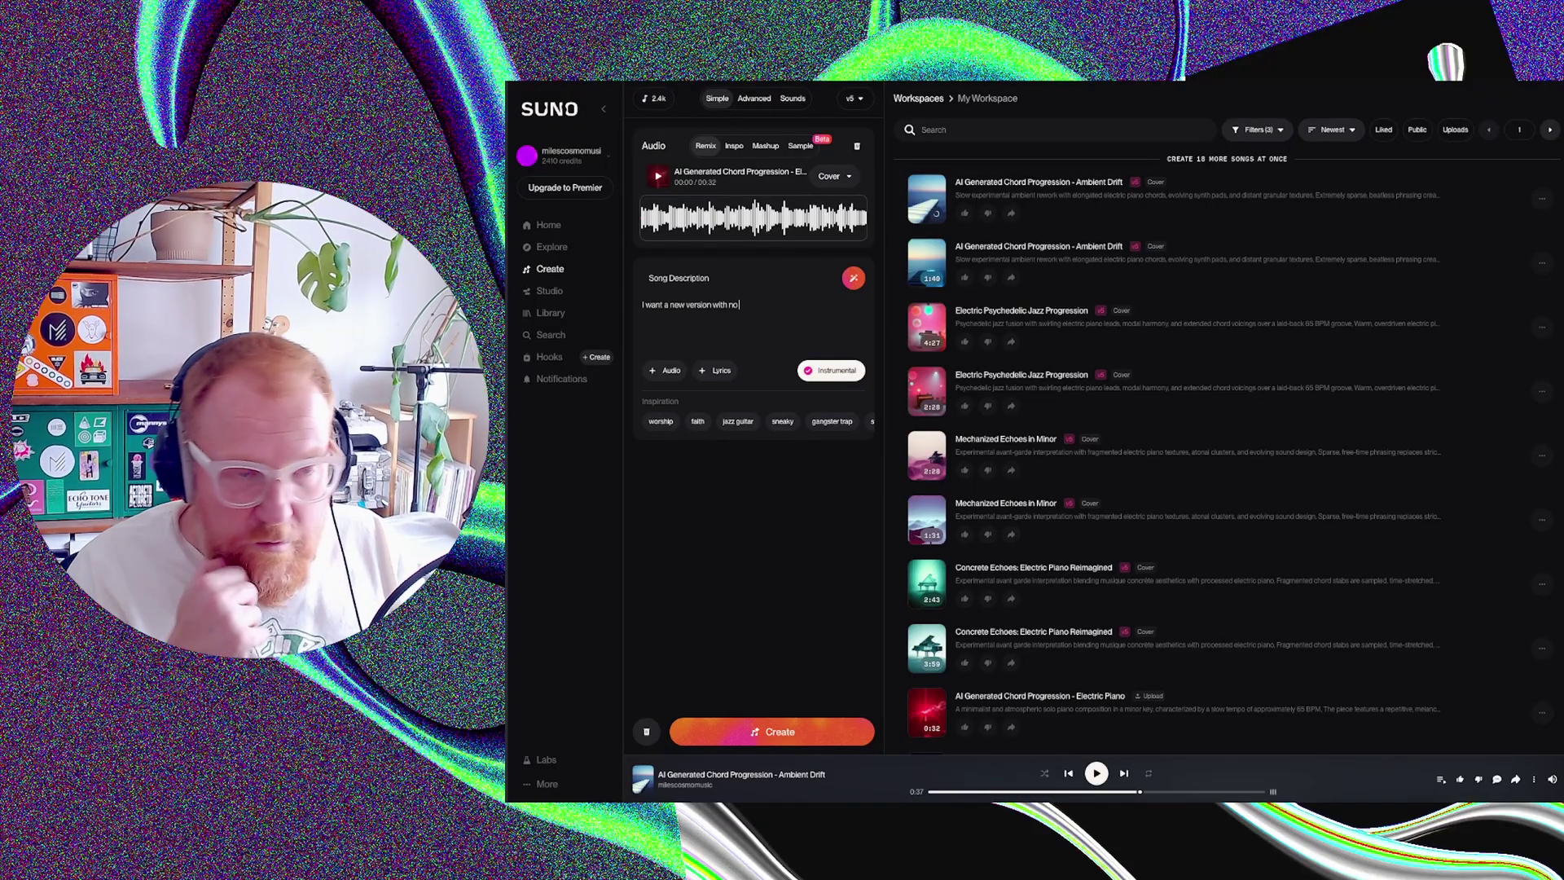
type(" drums opr")
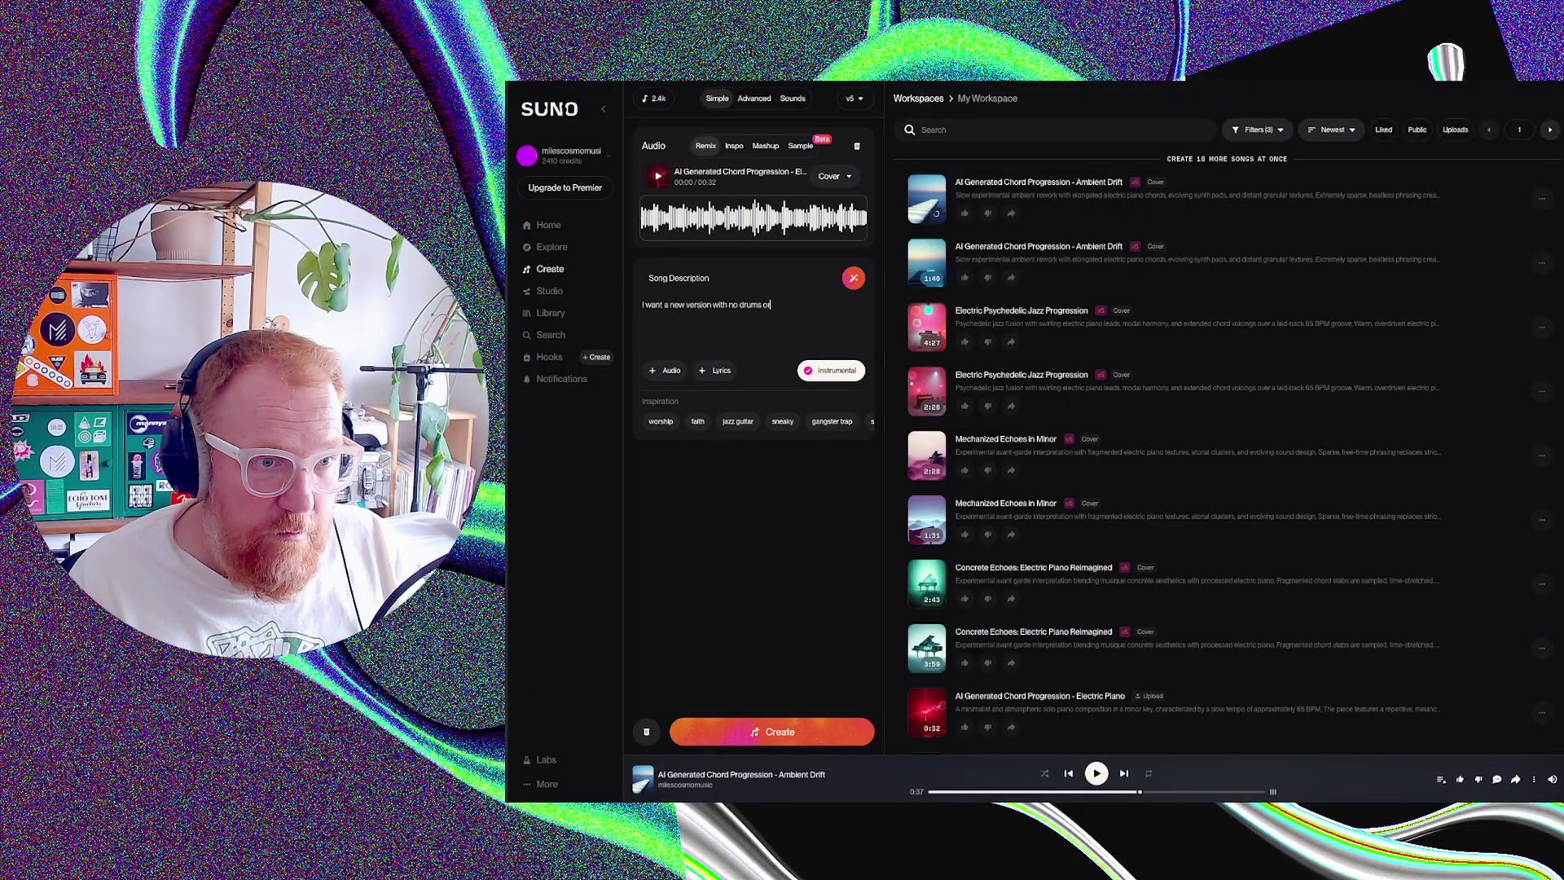
type(" beat")
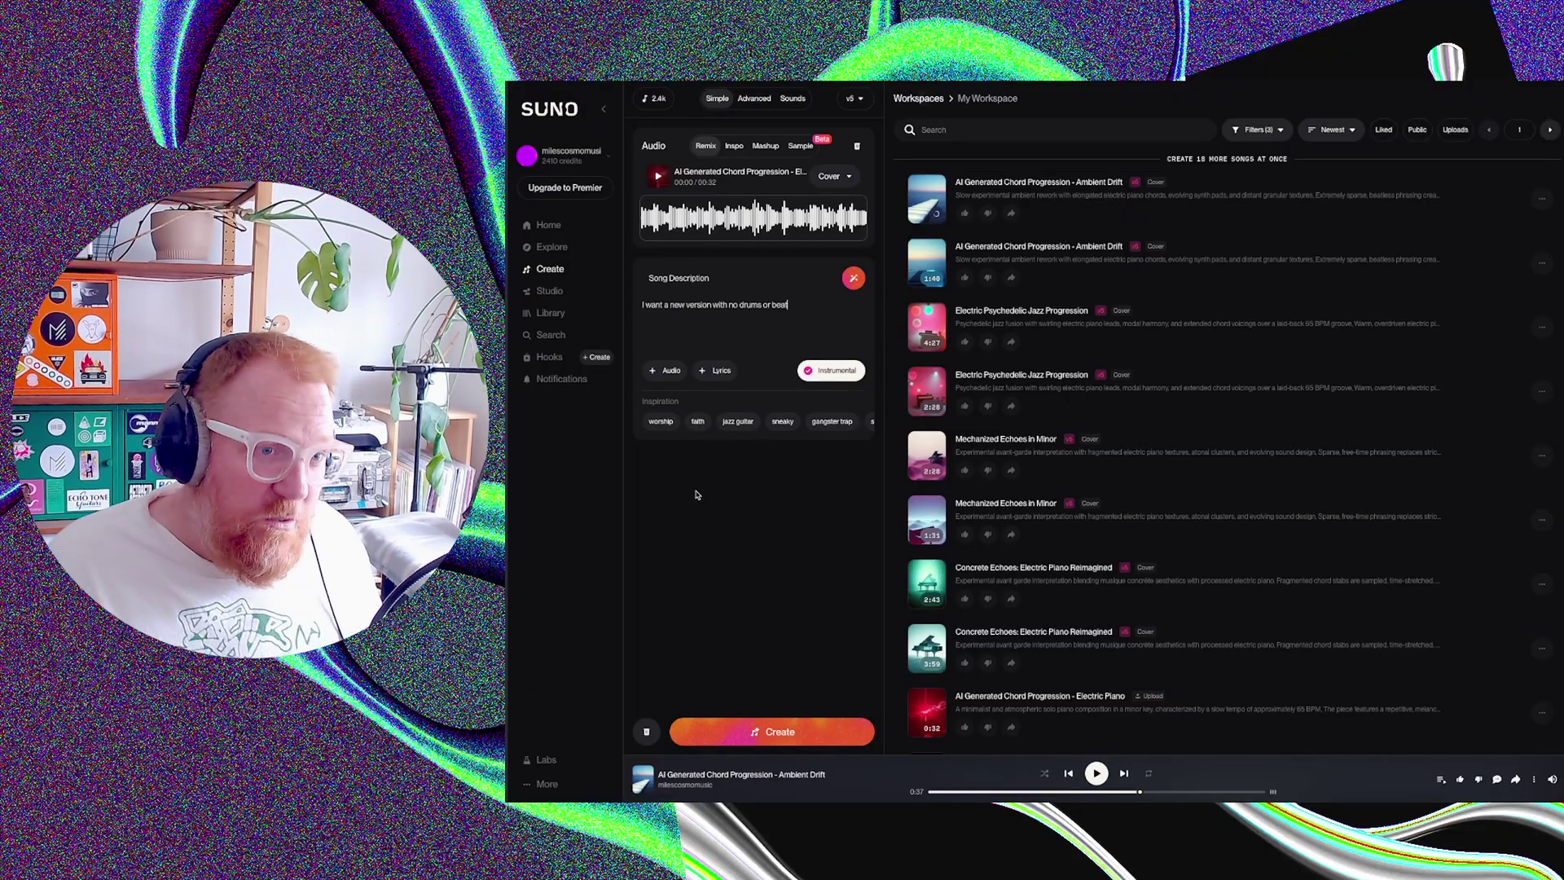
left_click(768, 734)
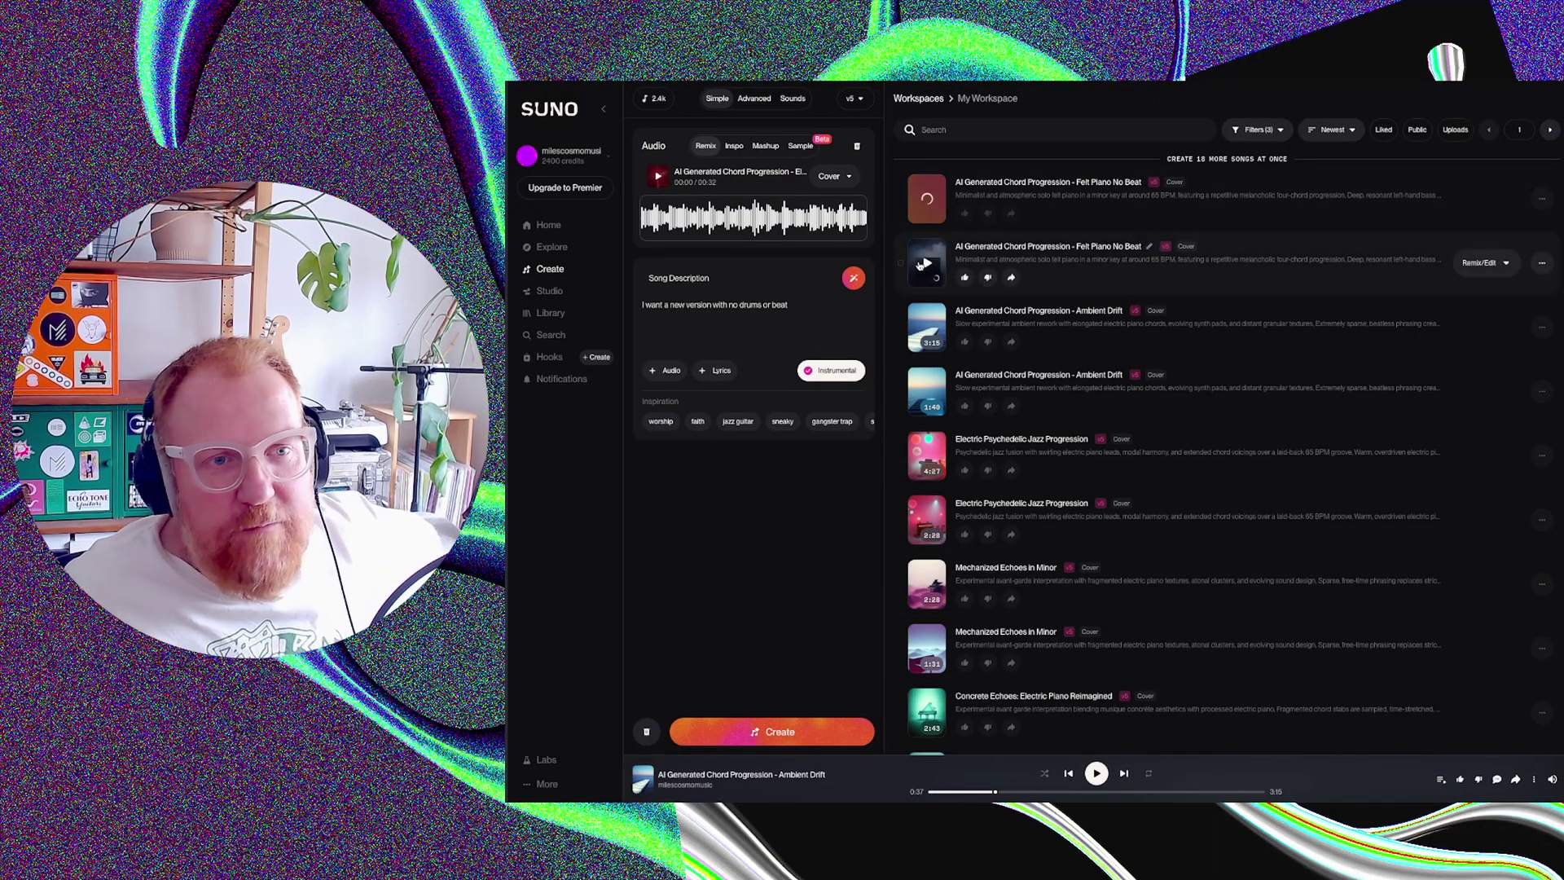
- Audition both "AI Generated Chord Progression - Felt Piano No Beat" covers, starting with the lower one, and pause playback
left_click(927, 262)
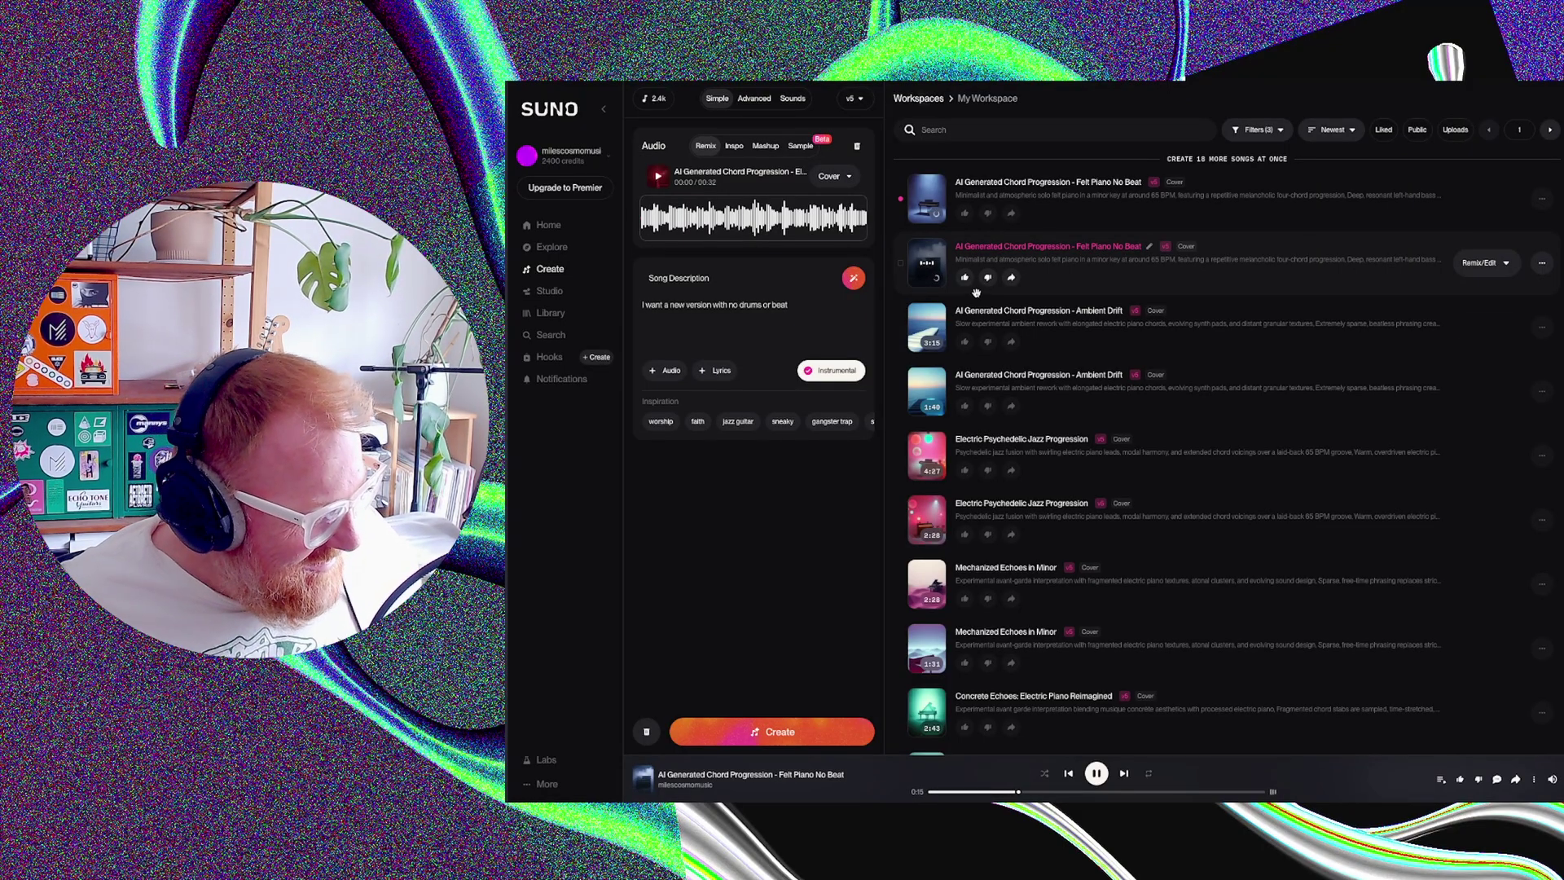
left_click(927, 198)
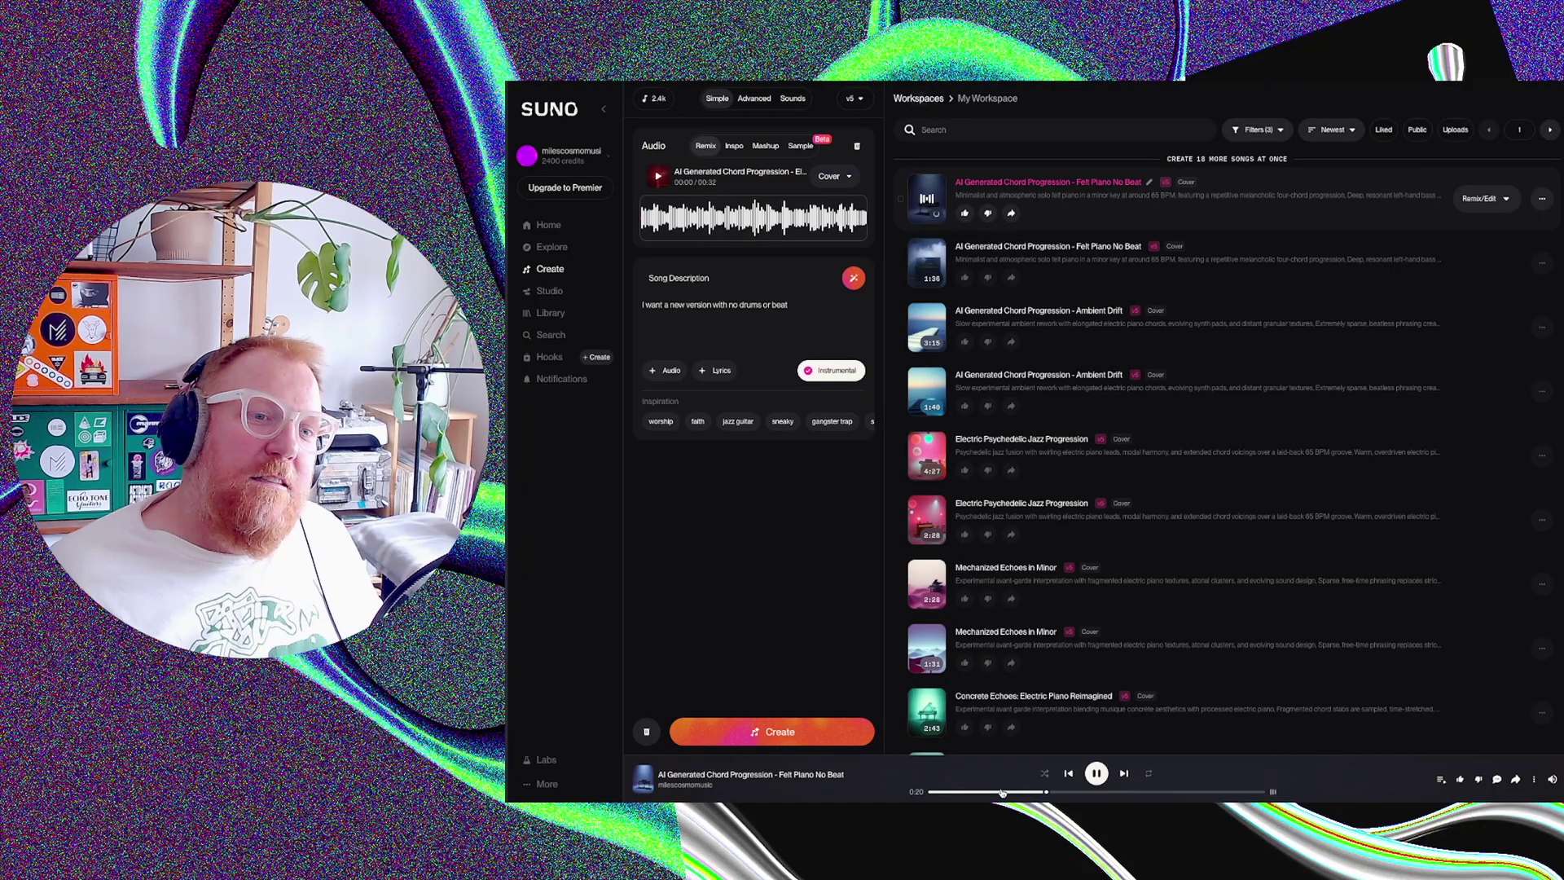
left_click(1097, 773)
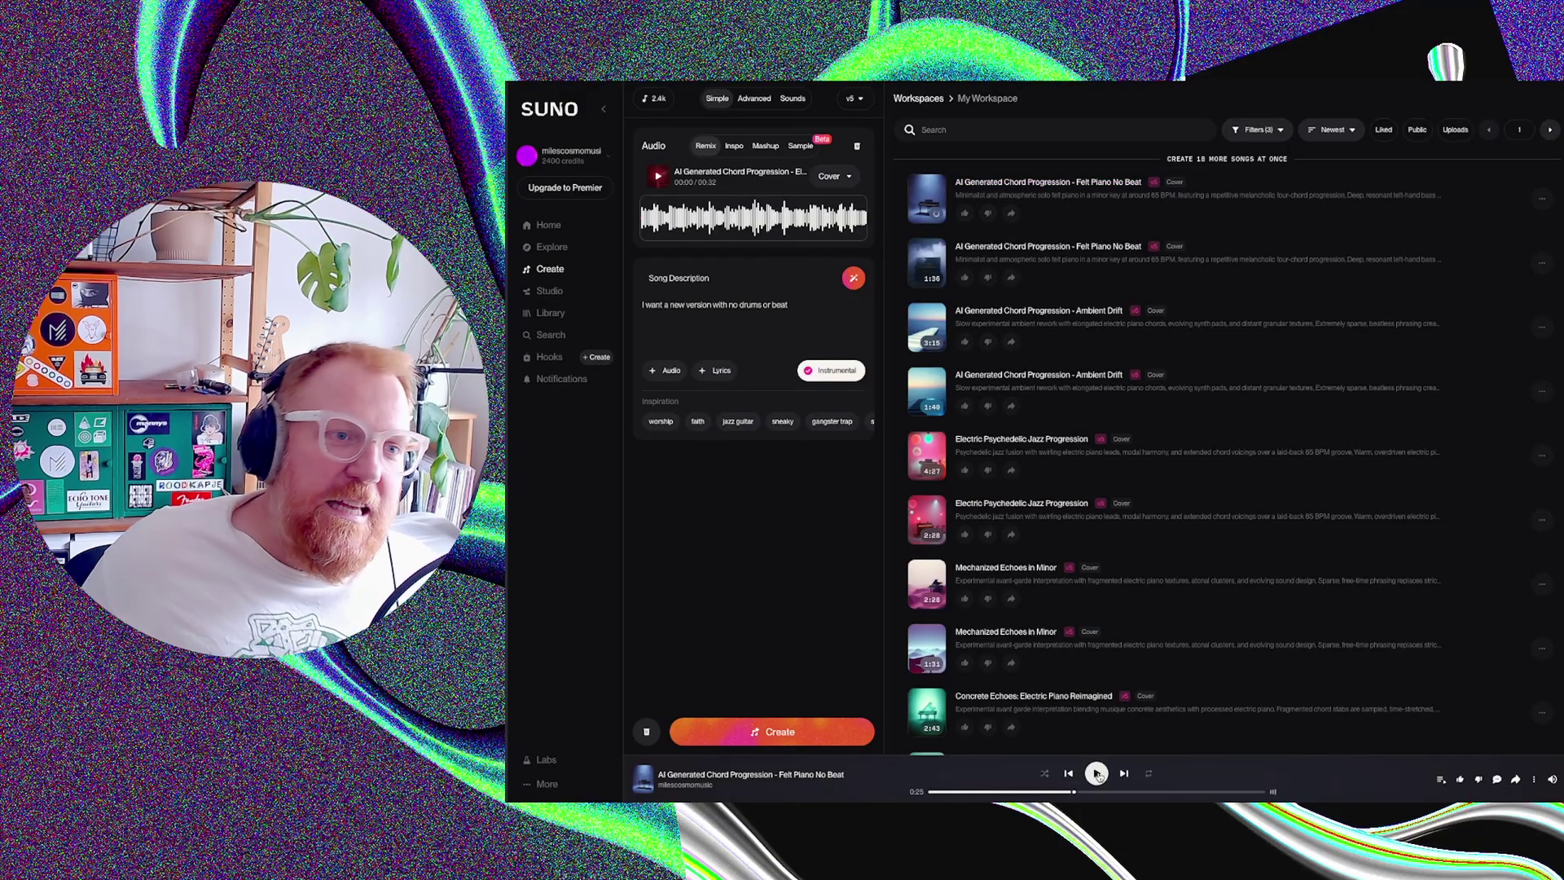